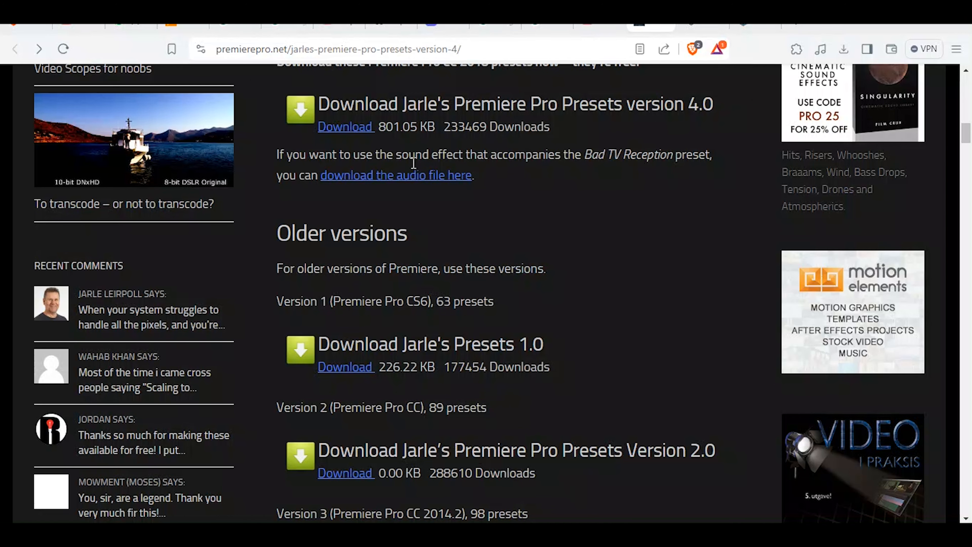
Review the premierepro.net page on Jarle's Premiere Pro Presets version 4.0, including its preset description and download section
{"action": "scroll", "coordinate": [605, 248], "scroll_direction": "up", "scroll_amount": 15}
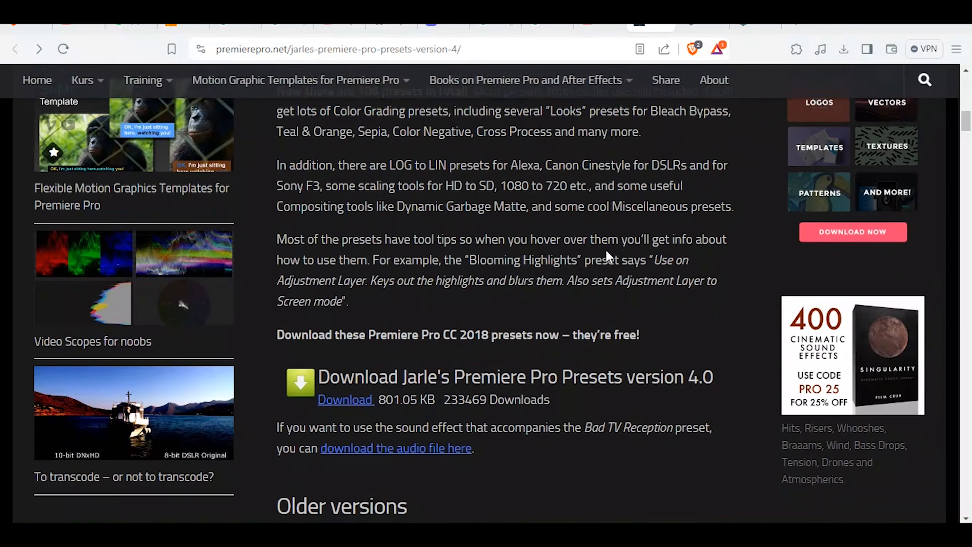
{"action": "scroll", "coordinate": [607, 251], "scroll_direction": "up", "scroll_amount": 5}
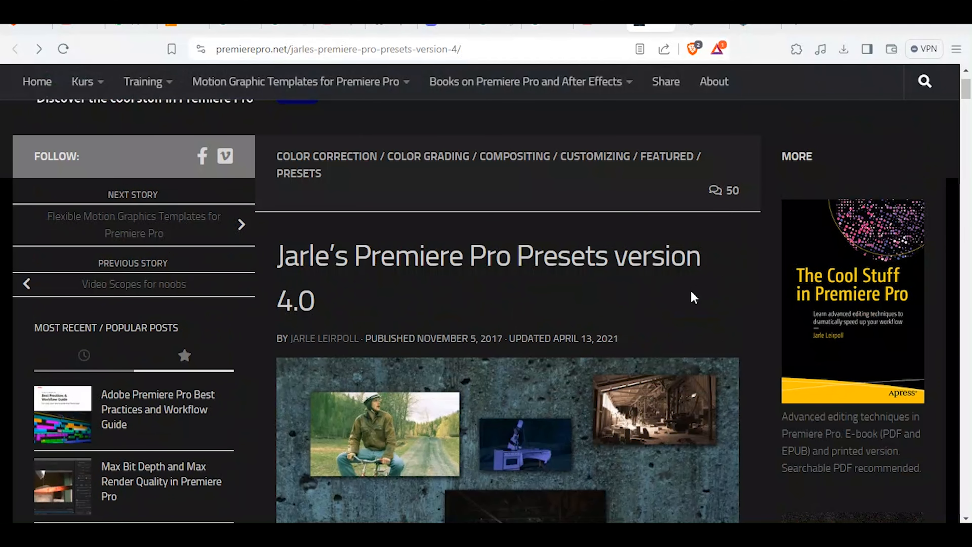
{"action": "scroll", "coordinate": [498, 283], "scroll_direction": "down", "scroll_amount": 5}
{"action": "scroll", "coordinate": [540, 254], "scroll_direction": "down", "scroll_amount": 7}
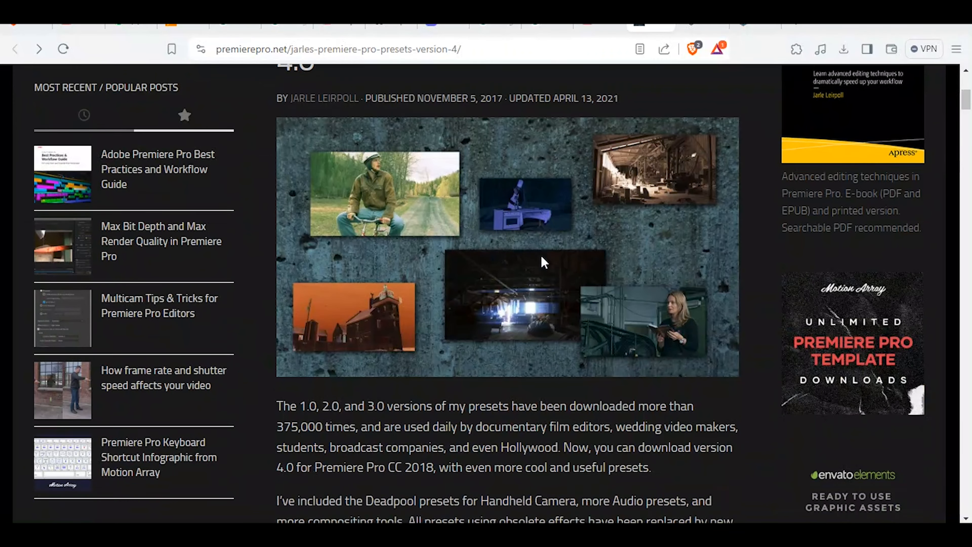
{"action": "scroll", "coordinate": [541, 258], "scroll_direction": "down", "scroll_amount": 4}
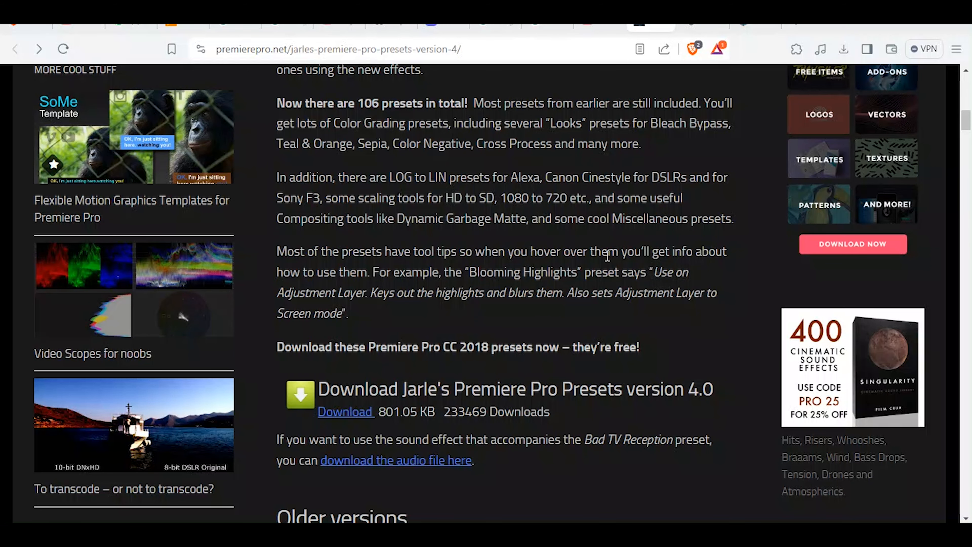
{"action": "scroll", "coordinate": [607, 256], "scroll_direction": "down", "scroll_amount": 3}
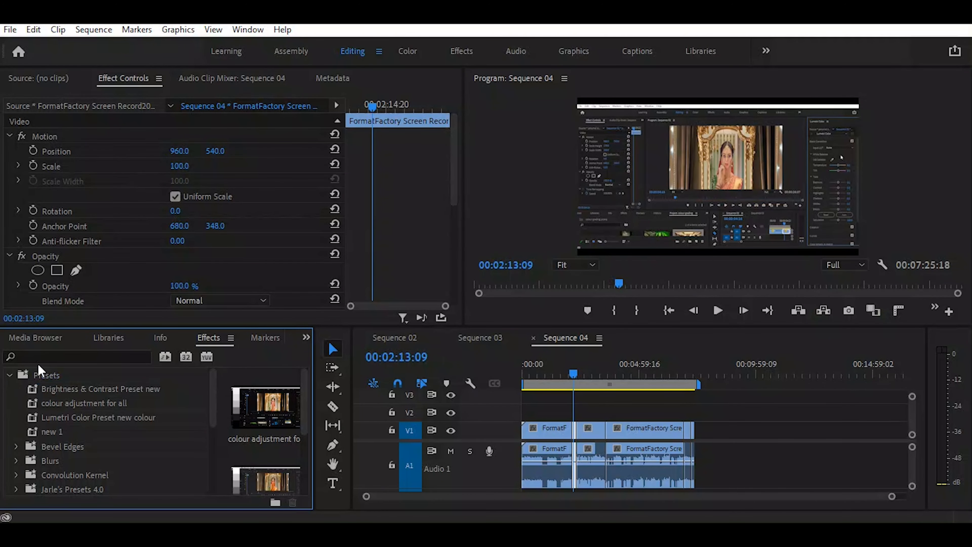
Switch to Premiere Pro and import Jarle's Presets 4.0.prfpset from the Jarles_Presets_4.0 desktop folder into the effect presets
{"action": "right_click", "coordinate": [26, 377]}
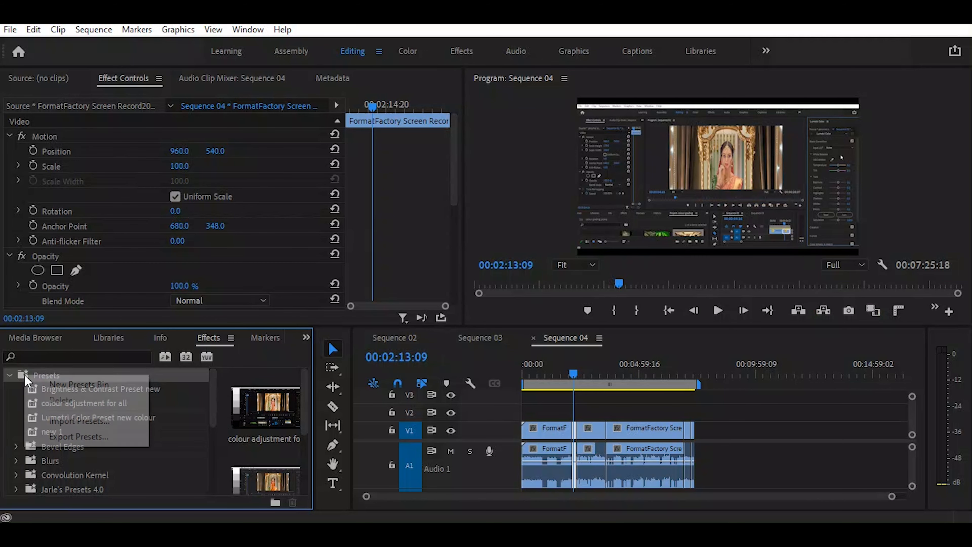
{"action": "left_click", "coordinate": [57, 423]}
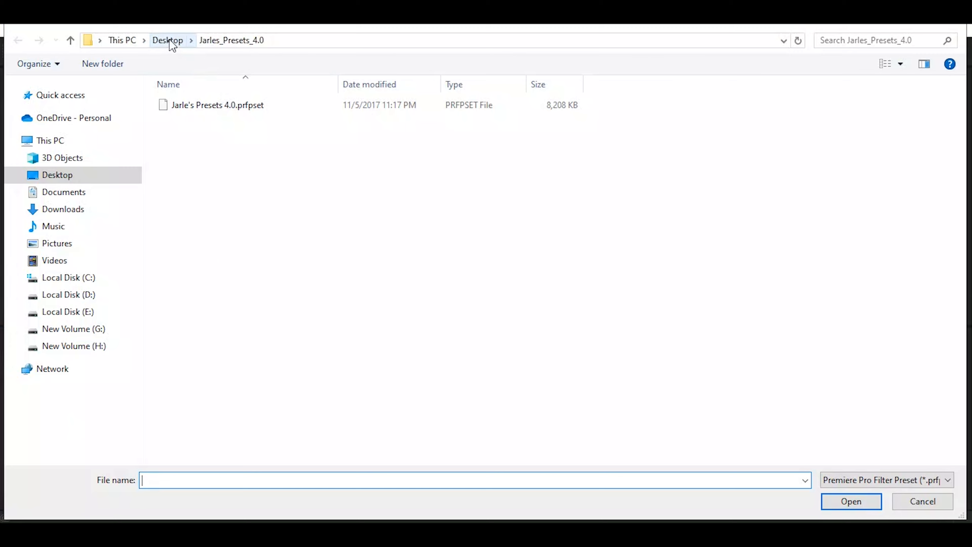
{"action": "left_click", "coordinate": [202, 107]}
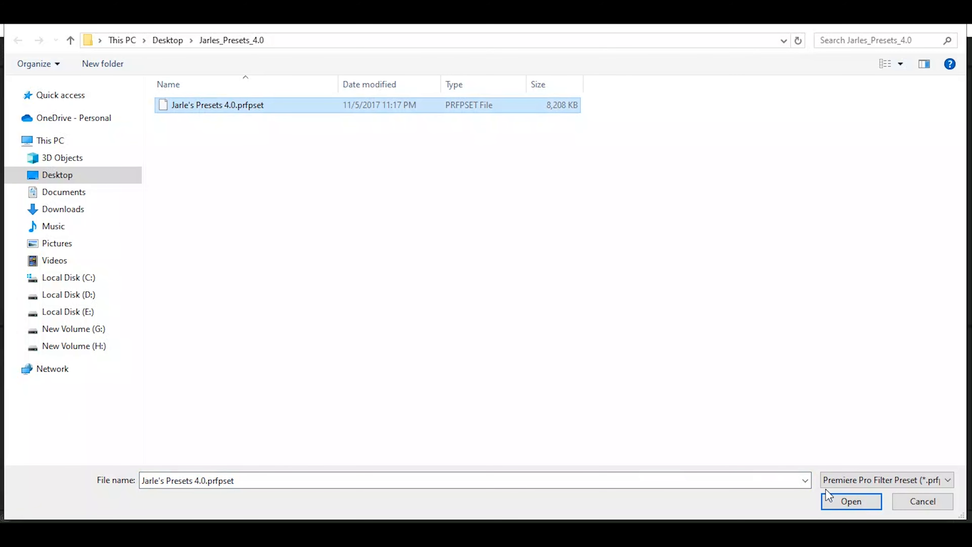
{"action": "left_click", "coordinate": [851, 501]}
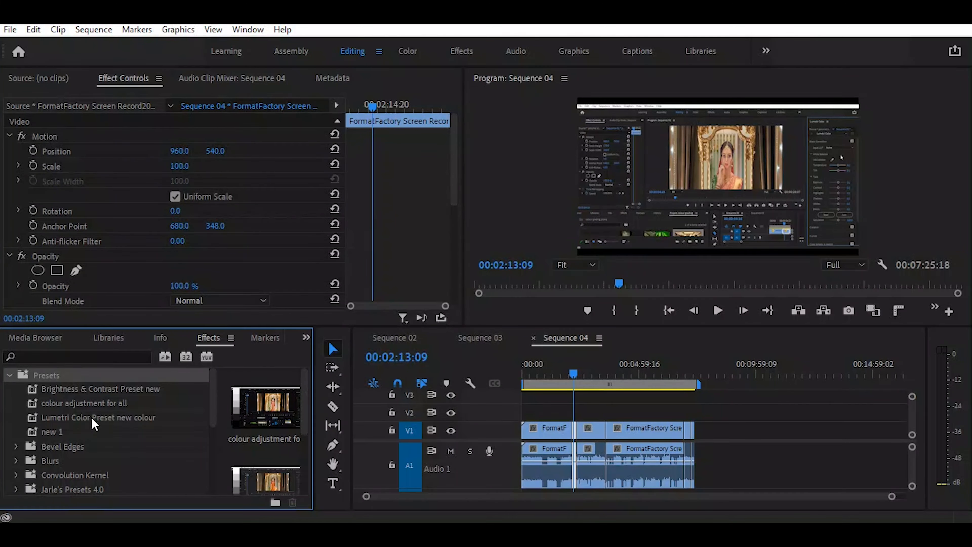
Expand the Jarle's Presets 4.0 bin and its Jarle's Audio Tools folder
{"action": "scroll", "coordinate": [76, 432], "scroll_direction": "down", "scroll_amount": 4}
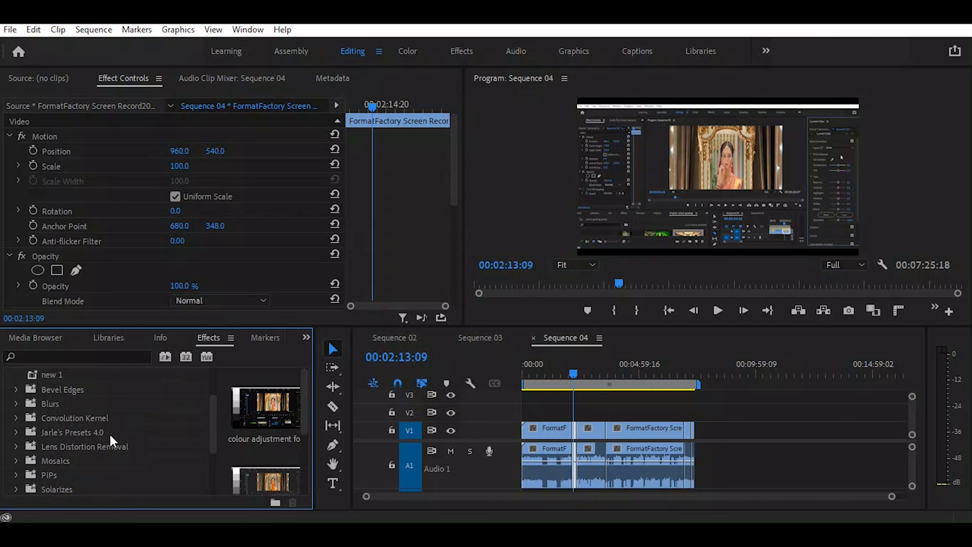
{"action": "left_click", "coordinate": [17, 432]}
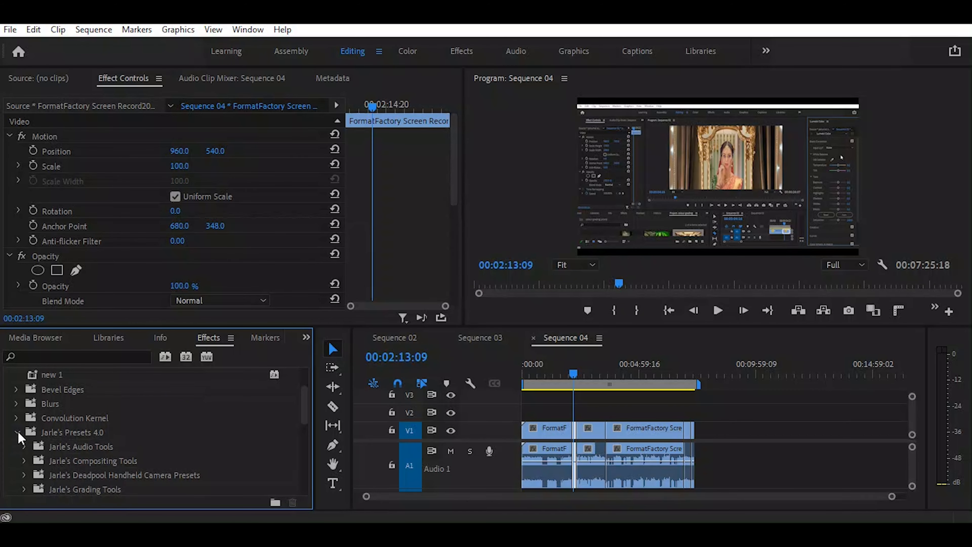
{"action": "scroll", "coordinate": [145, 381], "scroll_direction": "down", "scroll_amount": 3}
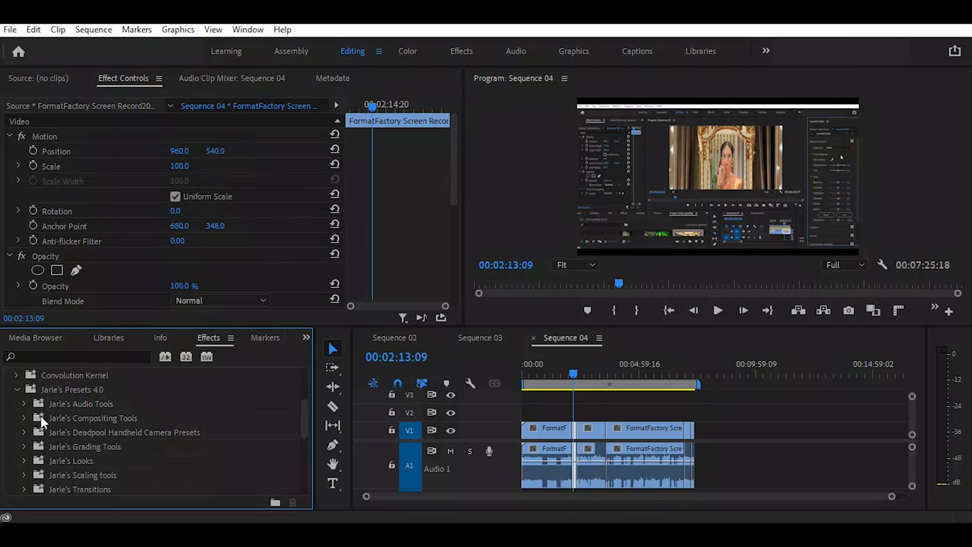
{"action": "left_click", "coordinate": [24, 403]}
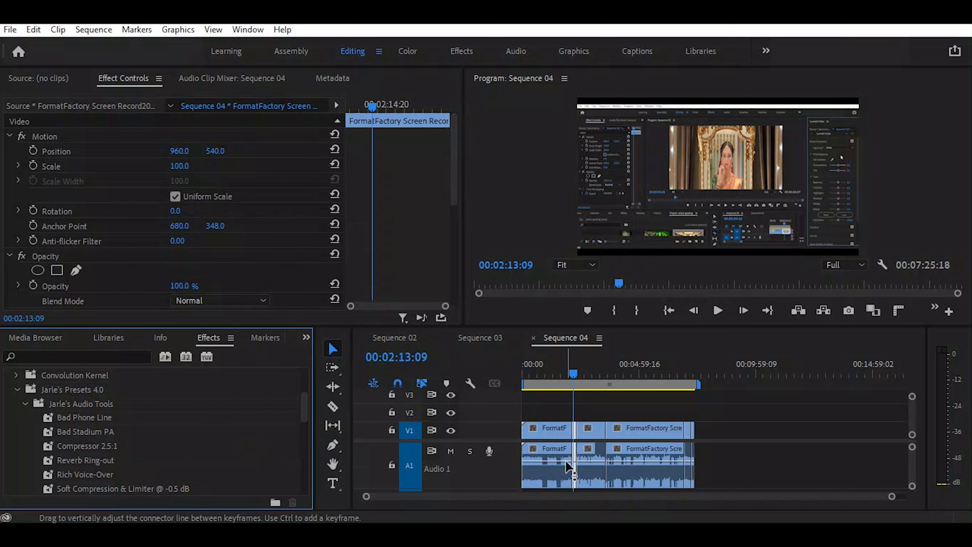
Play the selected clip in Sequence 04 from 00:02:42:15 to hear its original audio
{"action": "left_click", "coordinate": [586, 365]}
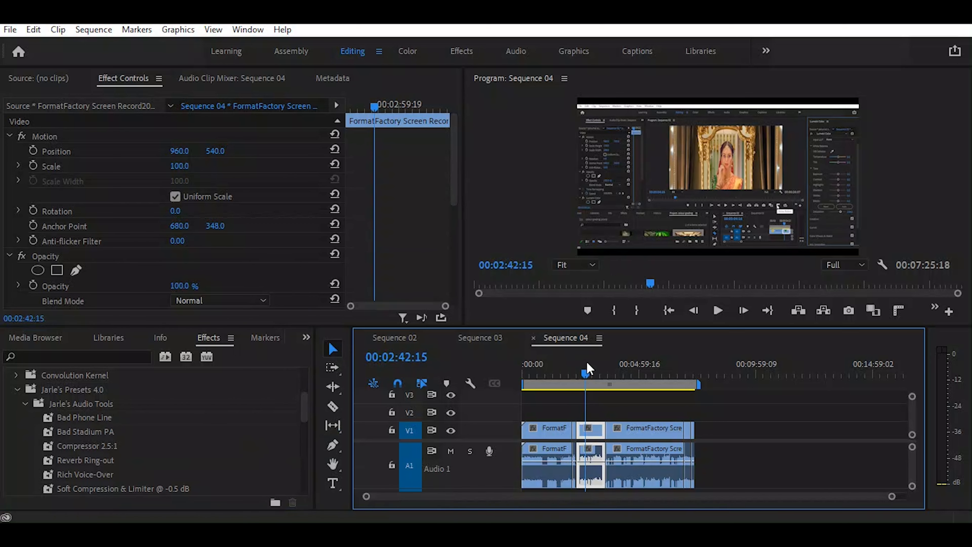
{"action": "key", "text": "space"}
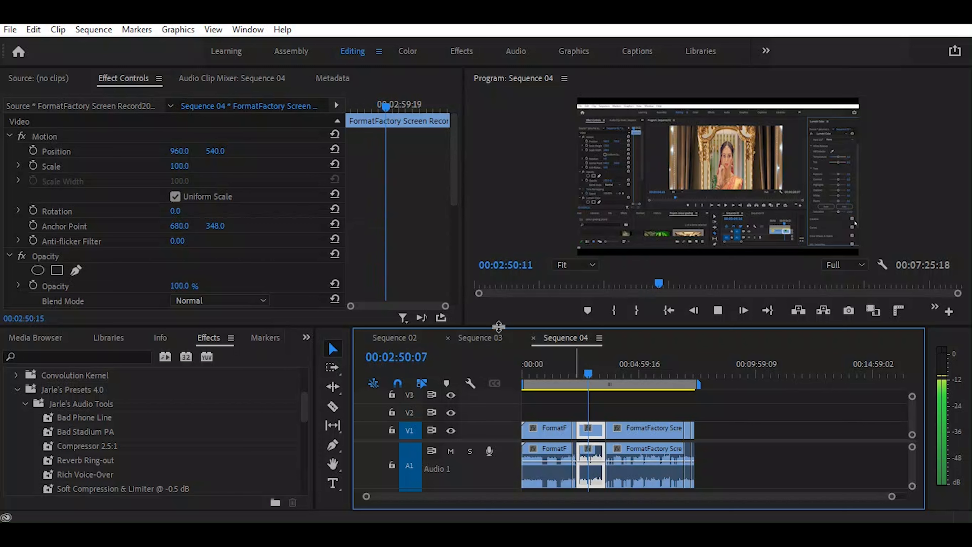
{"action": "key", "text": "space"}
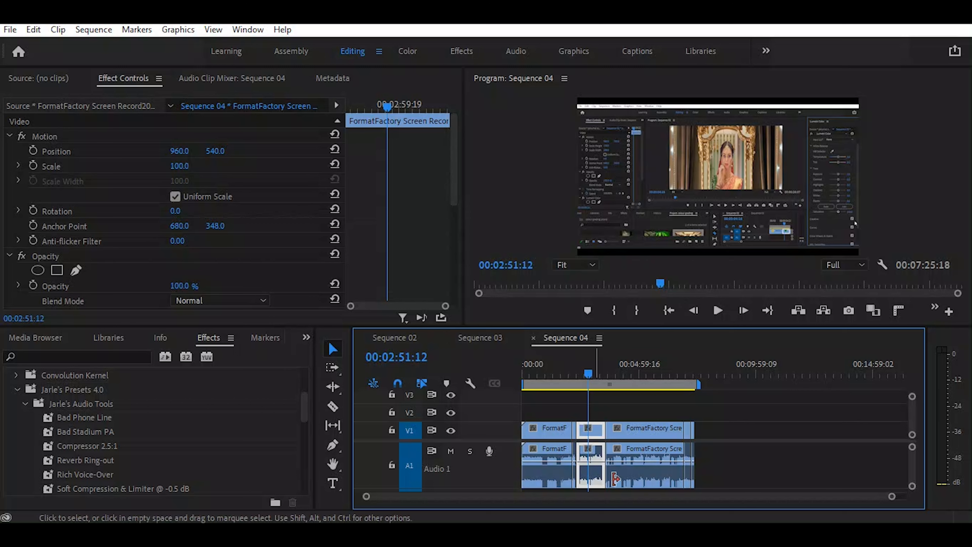
Apply the Bad Phone Line preset to the selected clip in Sequence 04 and play back the result
{"action": "left_click", "coordinate": [89, 417]}
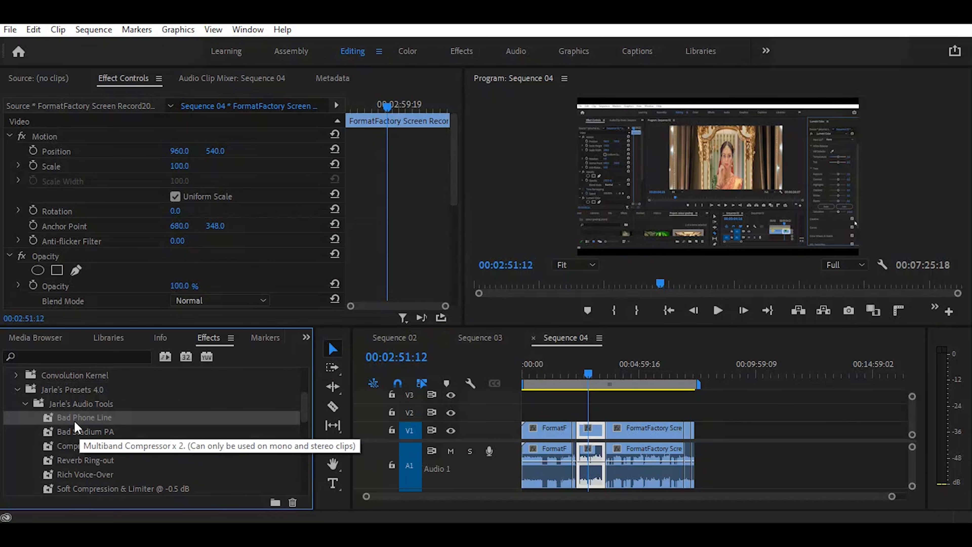
{"action": "left_click_drag", "start_coordinate": [76, 419], "coordinate": [583, 444]}
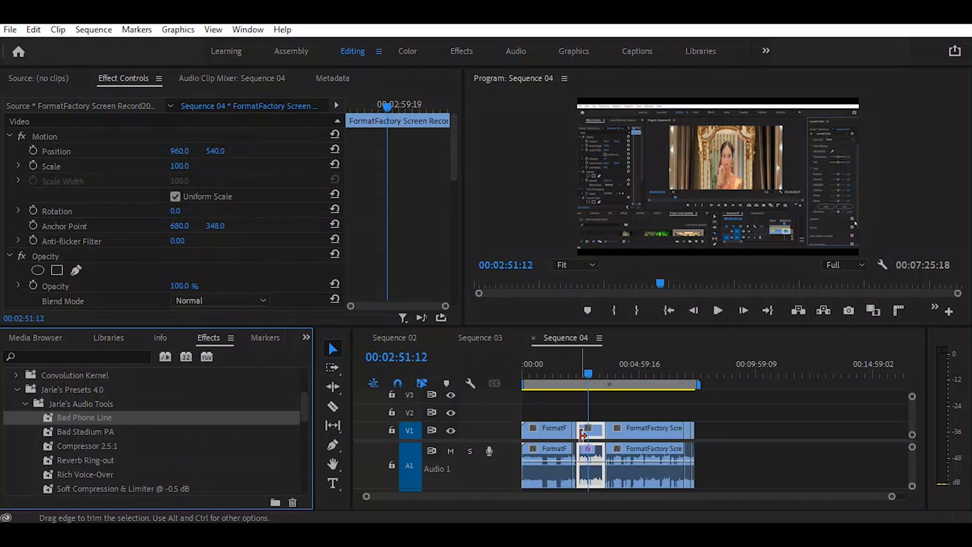
{"action": "key", "text": "space"}
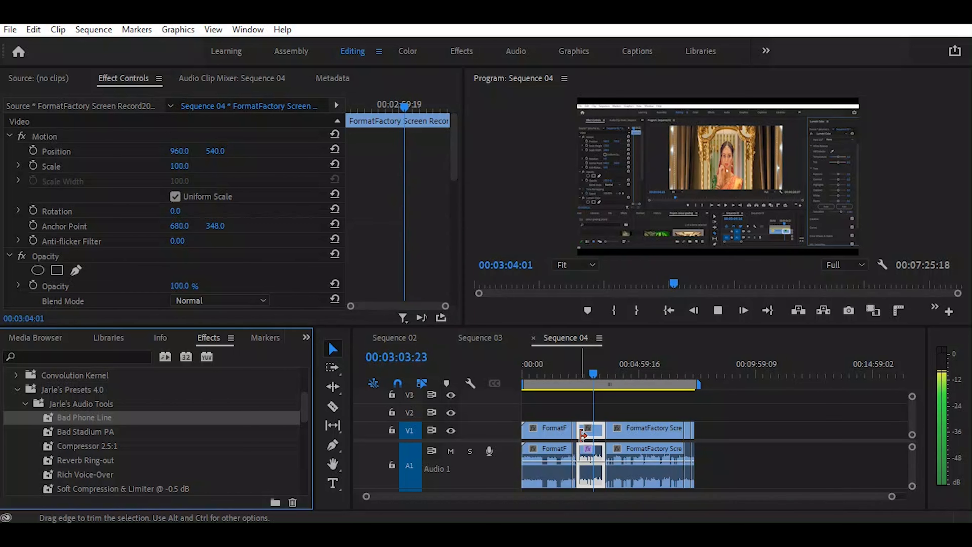
{"action": "key", "text": "space"}
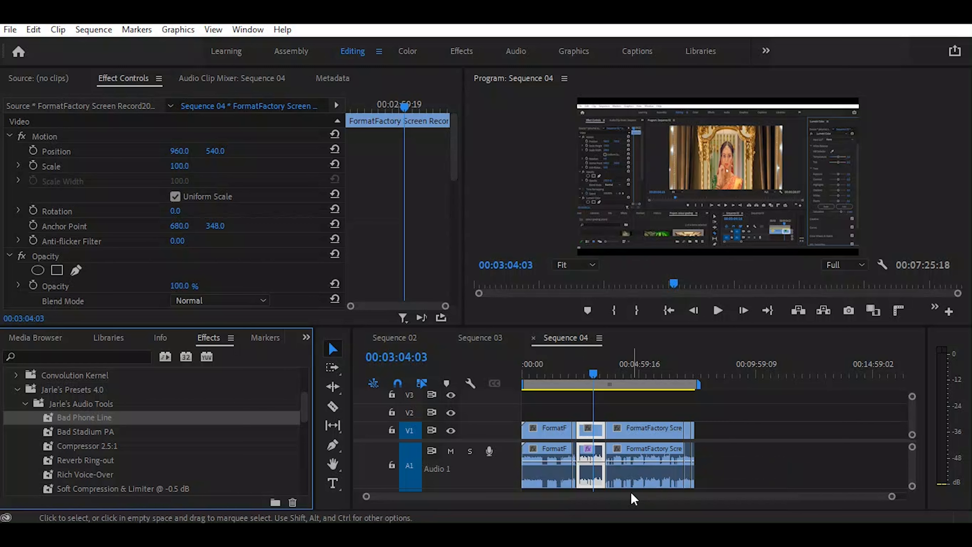
Delete both Multiband Compressor (Bad Phone Line) effects from the selected clip
{"action": "scroll", "coordinate": [352, 246], "scroll_direction": "down", "scroll_amount": 10}
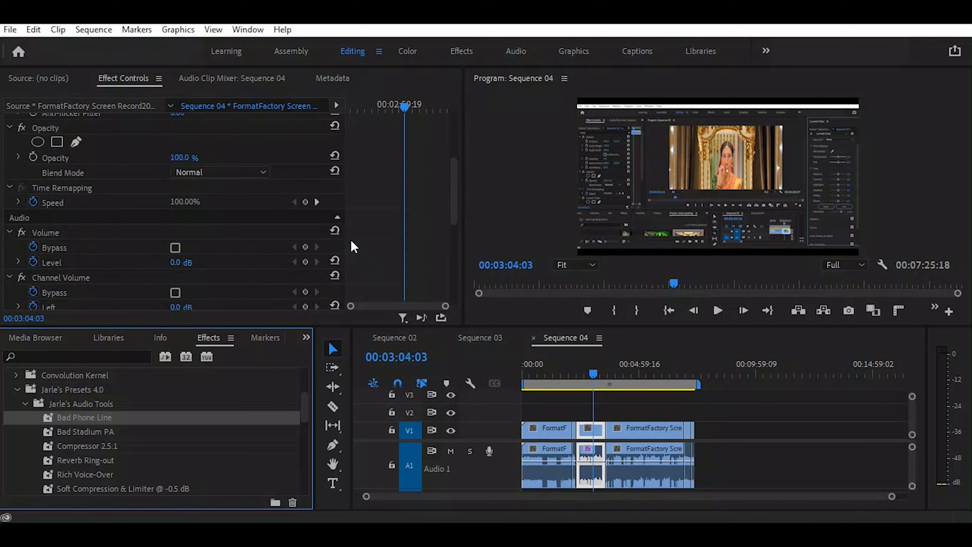
{"action": "scroll", "coordinate": [353, 246], "scroll_direction": "down", "scroll_amount": 3}
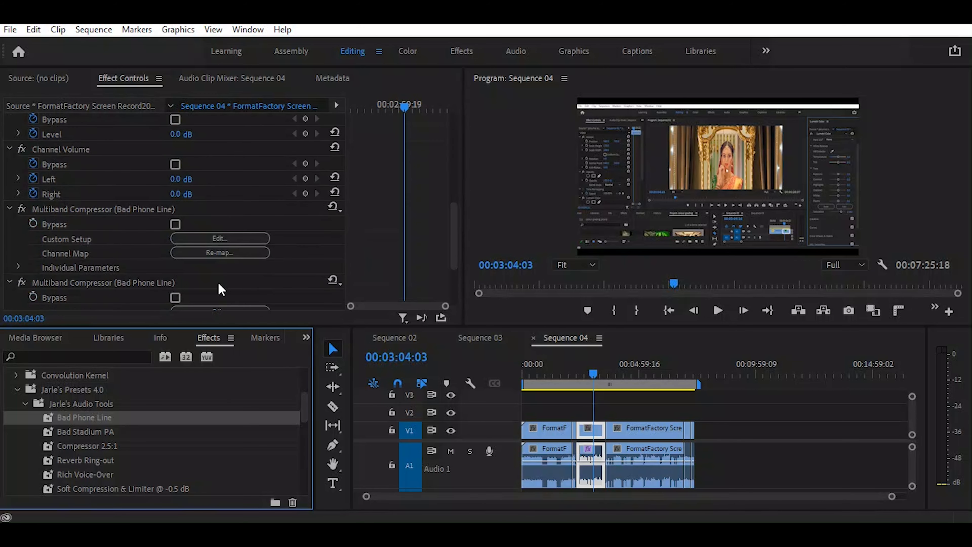
{"action": "scroll", "coordinate": [132, 287], "scroll_direction": "down", "scroll_amount": 1}
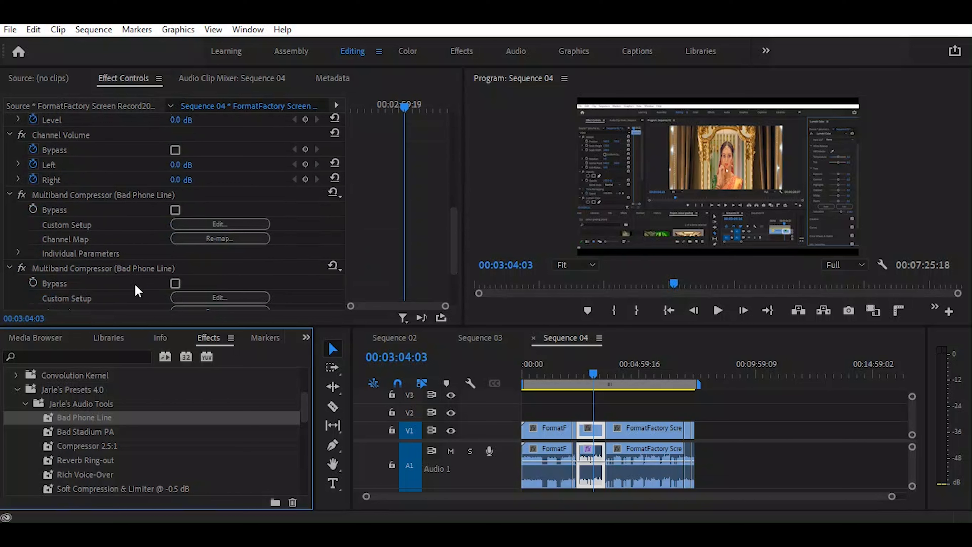
{"action": "left_click", "coordinate": [87, 196]}
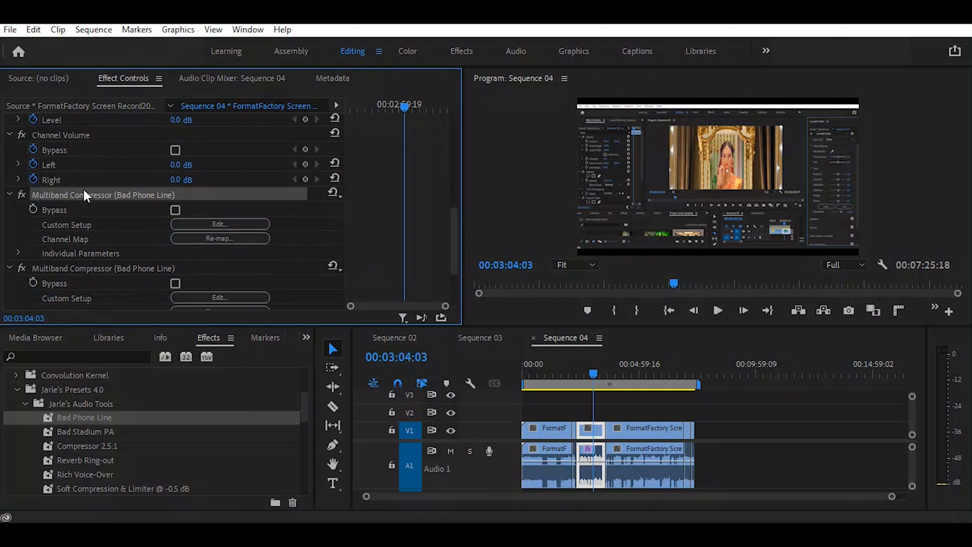
{"action": "key", "text": "Delete"}
{"action": "left_click", "coordinate": [92, 196]}
{"action": "key", "text": "Delete"}
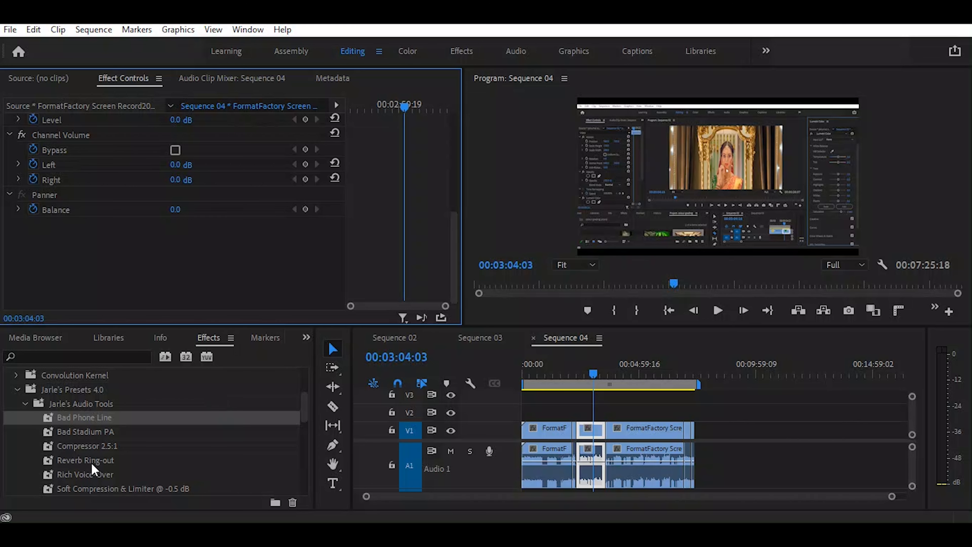
Apply the Bad Stadium PA preset to the selected clip and play back its audio
{"action": "mouse_move", "coordinate": [74, 438]}
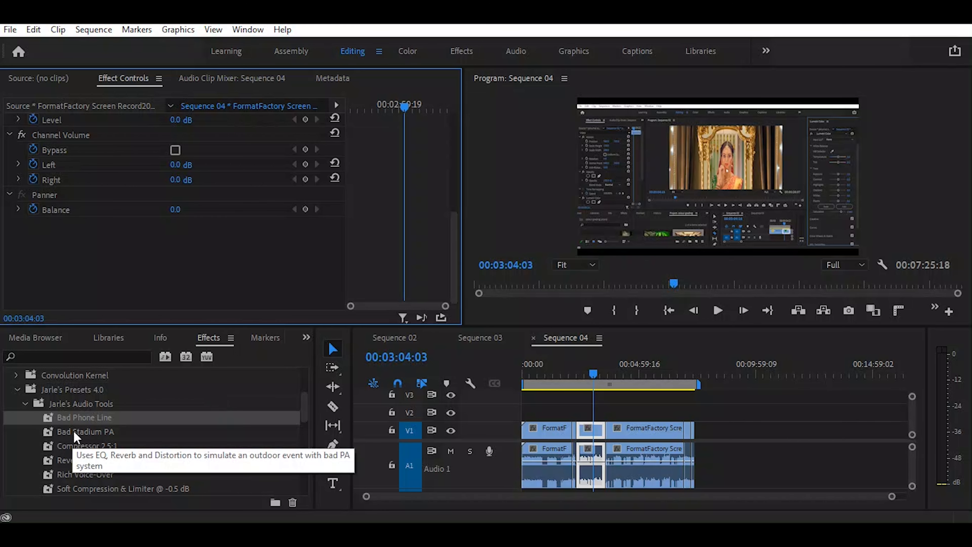
{"action": "left_click", "coordinate": [76, 437]}
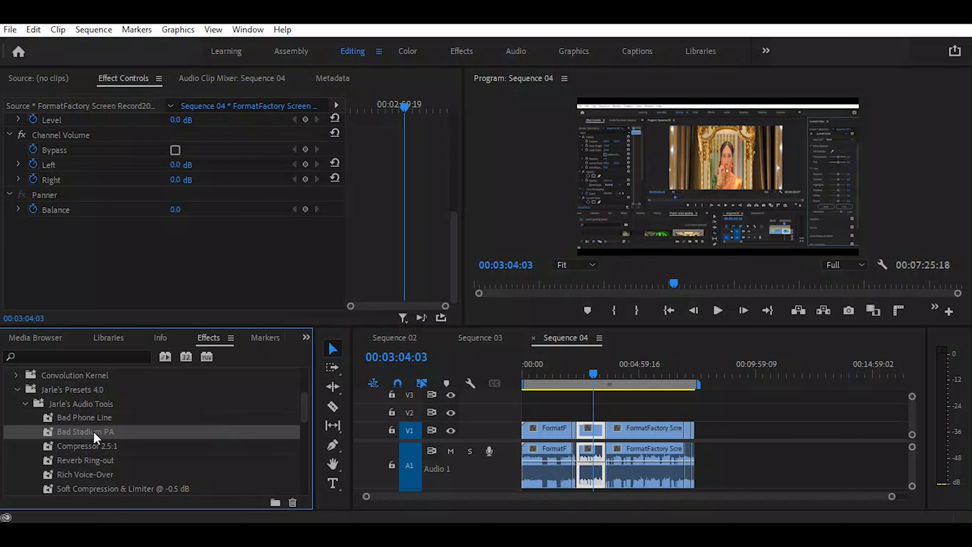
{"action": "left_click", "coordinate": [93, 432]}
{"action": "left_click", "coordinate": [46, 434]}
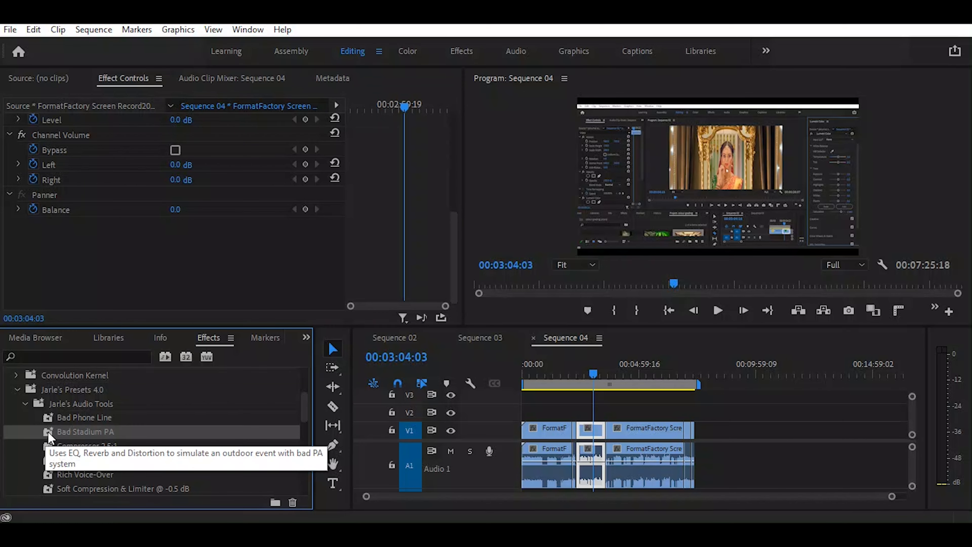
{"action": "left_click_drag", "start_coordinate": [47, 430], "coordinate": [595, 432]}
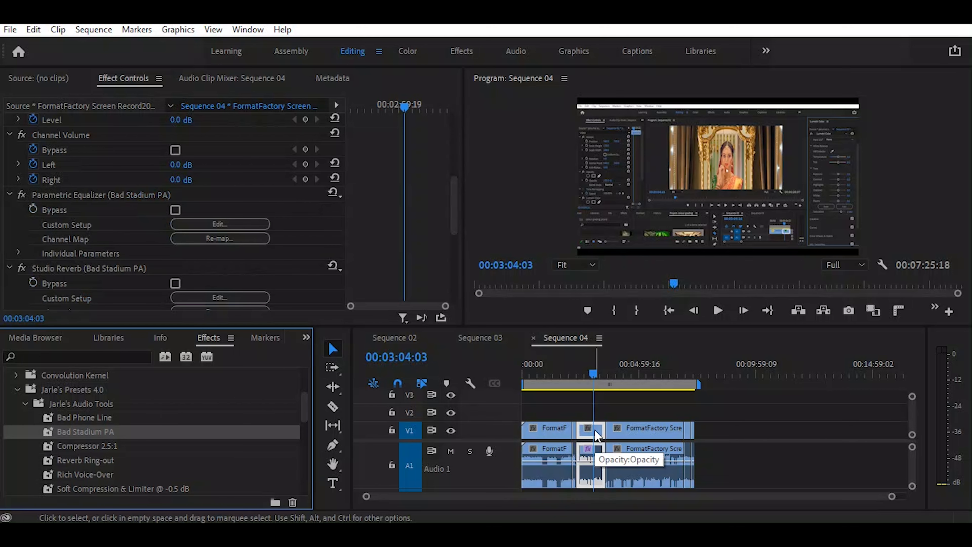
{"action": "key", "text": "space"}
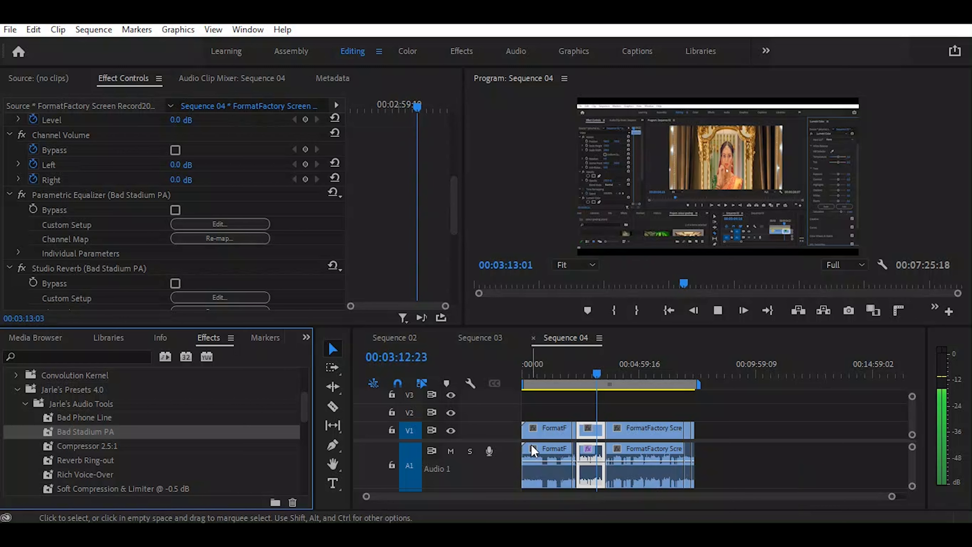
{"action": "key", "text": "space"}
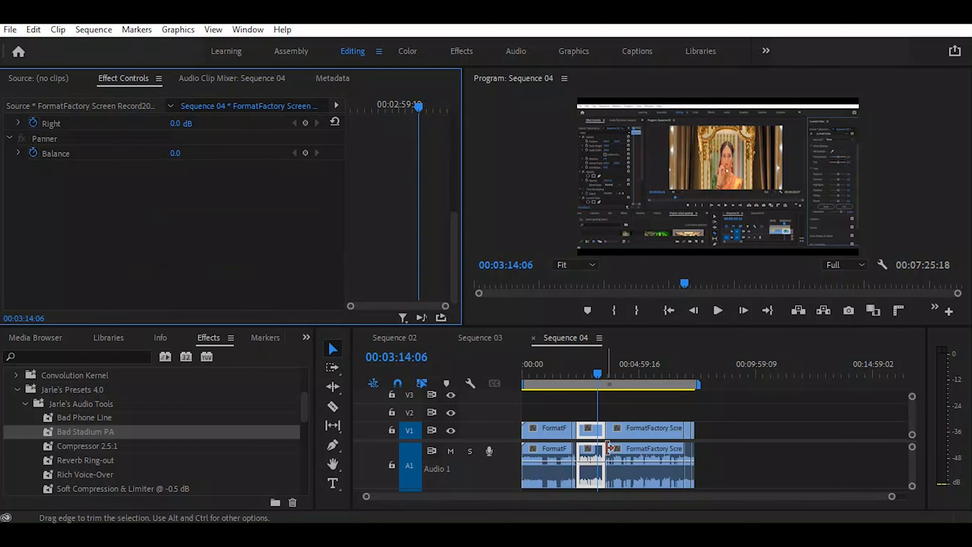
Remove the Bad Stadium PA effects from the selected clip and play its unprocessed audio
{"action": "key", "text": "space"}
Audition the Compressor 2.5:1 preset on the selected clip, then undo its application
{"action": "key", "text": "space"}
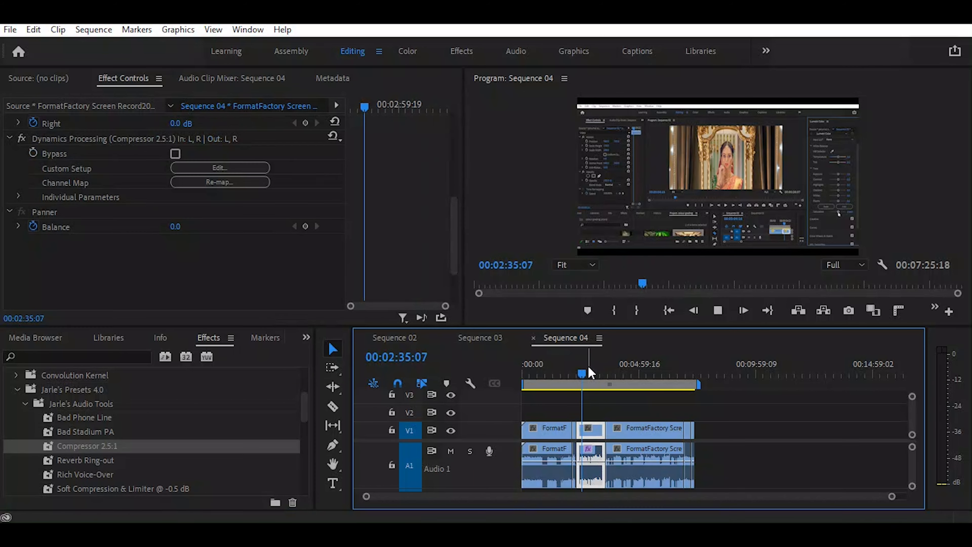
{"action": "key", "text": "space"}
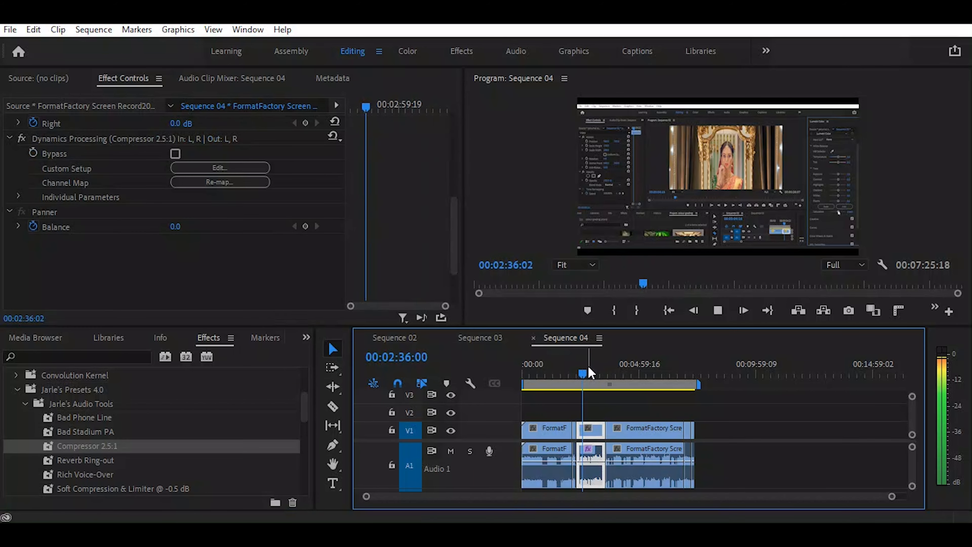
{"action": "key", "text": "space"}
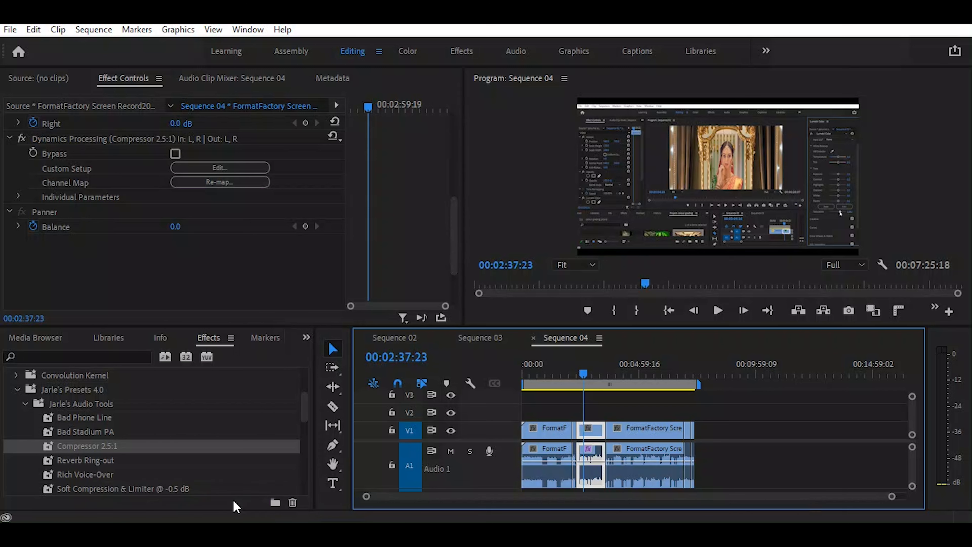
{"action": "key", "text": "ctrl+z"}
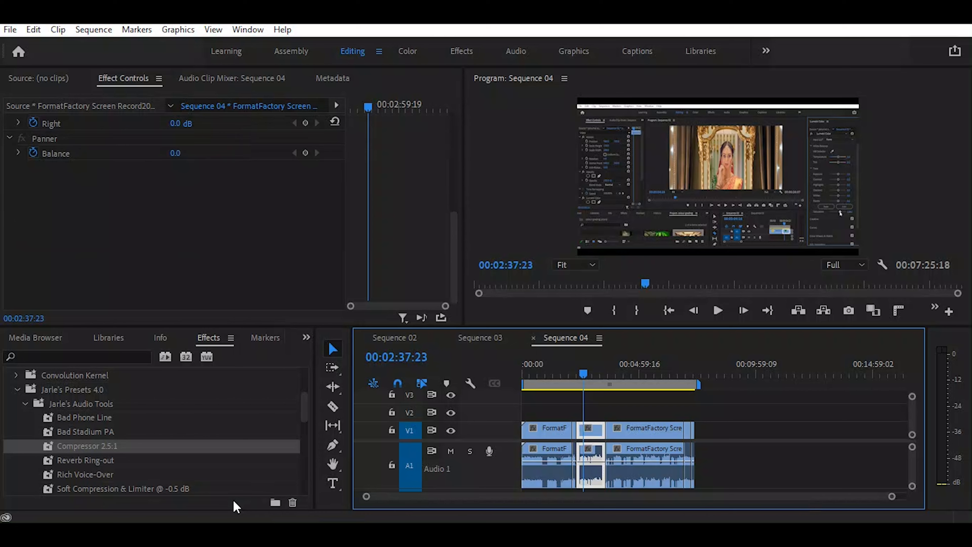
Apply the Reverb Ring-out preset to the selected clip and play back its audio
{"action": "left_click", "coordinate": [107, 464]}
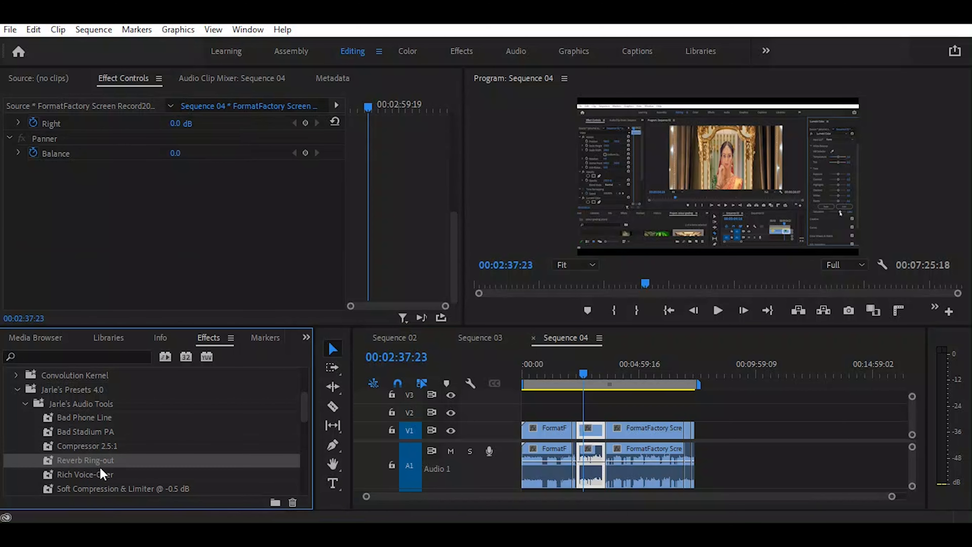
{"action": "left_click_drag", "start_coordinate": [111, 447], "coordinate": [591, 466]}
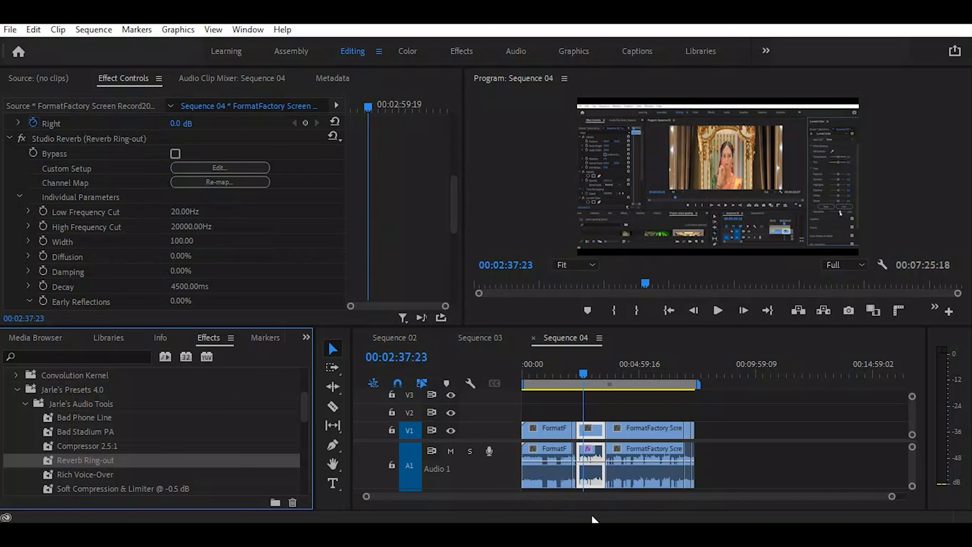
{"action": "key", "text": "space"}
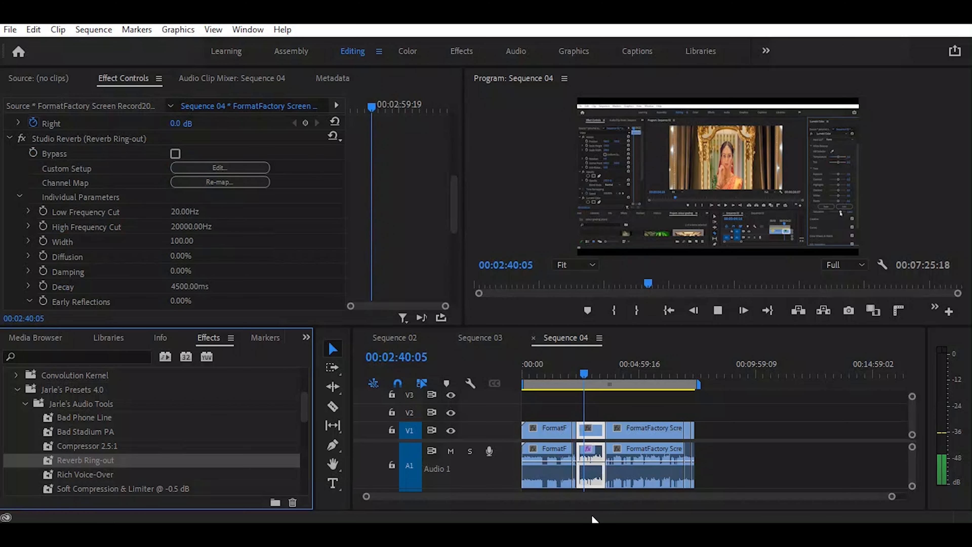
{"action": "key", "text": "space"}
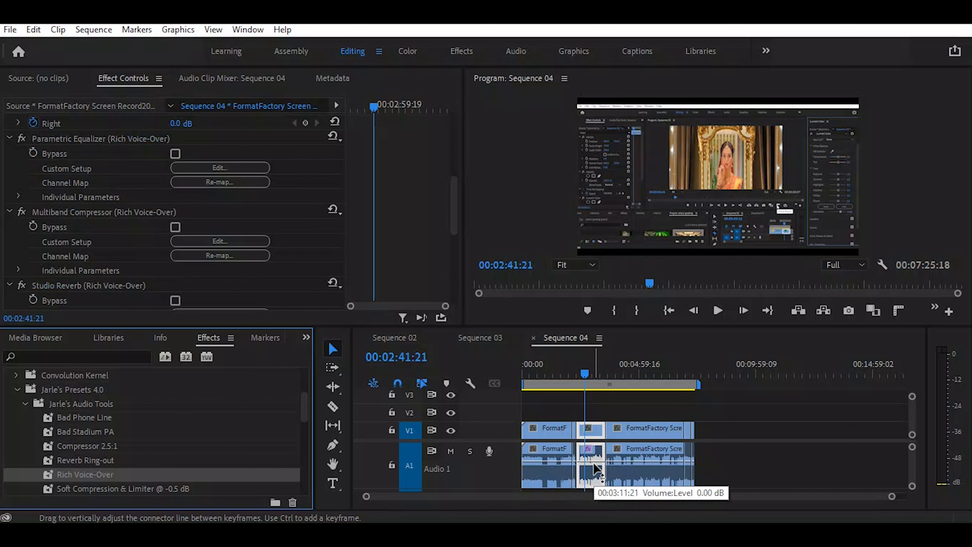
Play the selected clip with the Rich Voice-Over preset, then undo the preset and compare with the unprocessed audio
{"action": "key", "text": "space"}
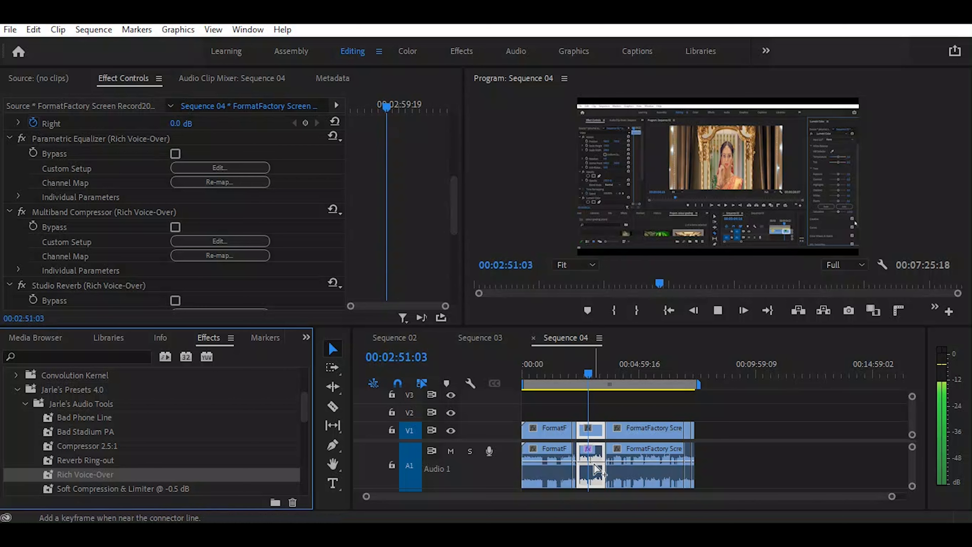
{"action": "key", "text": "ctrl+z"}
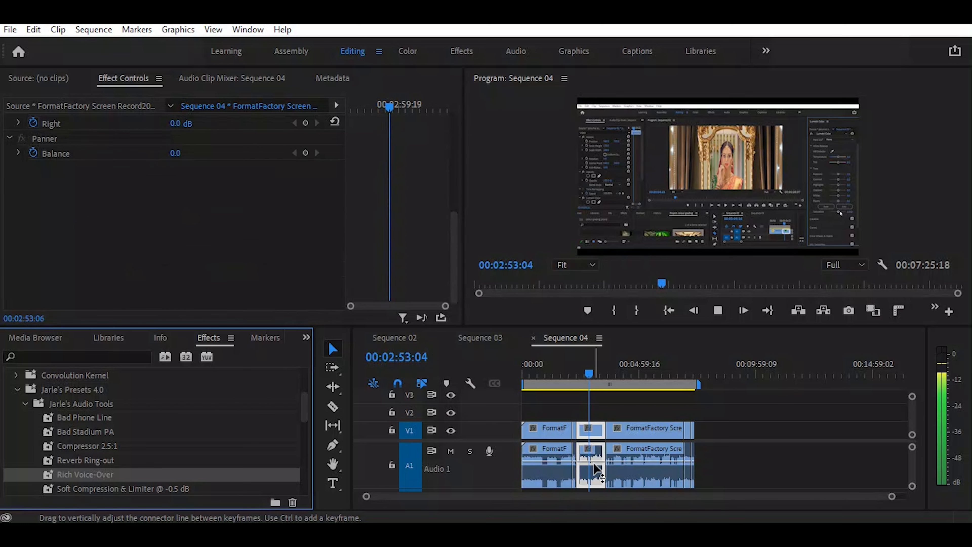
{"action": "key", "text": "space"}
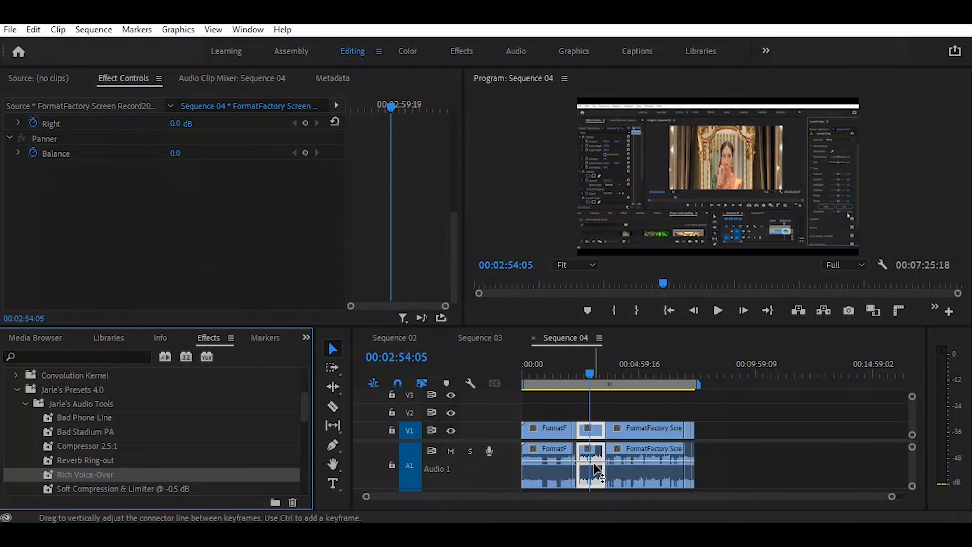
{"action": "key", "text": "space"}
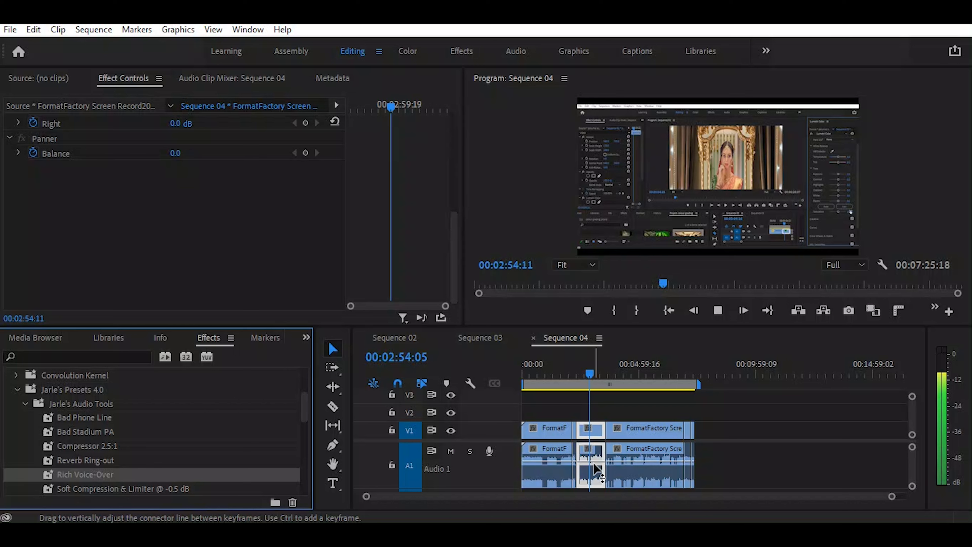
{"action": "key", "text": "space"}
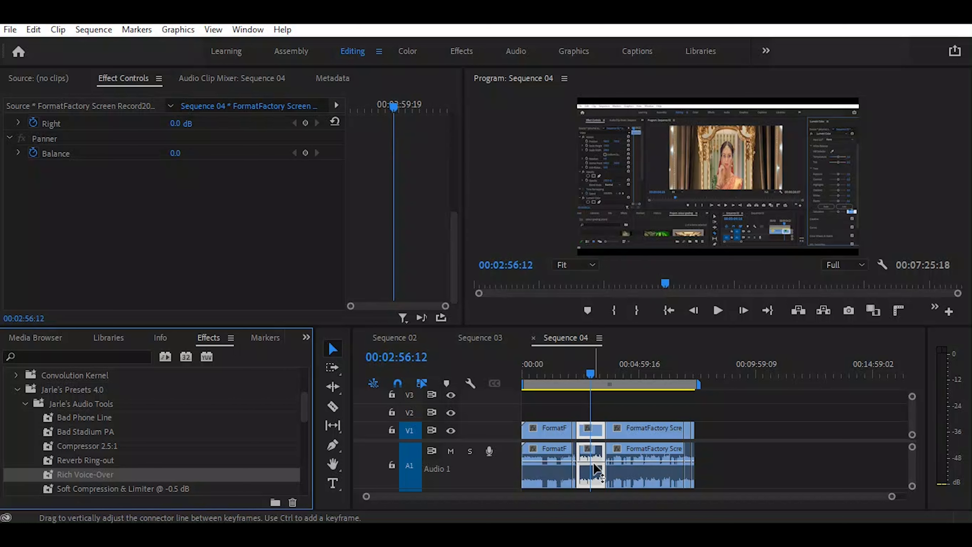
Reapply the Rich Voice-Over preset to the selected clip and audition its audio again
{"action": "left_click_drag", "start_coordinate": [595, 467], "coordinate": [596, 468]}
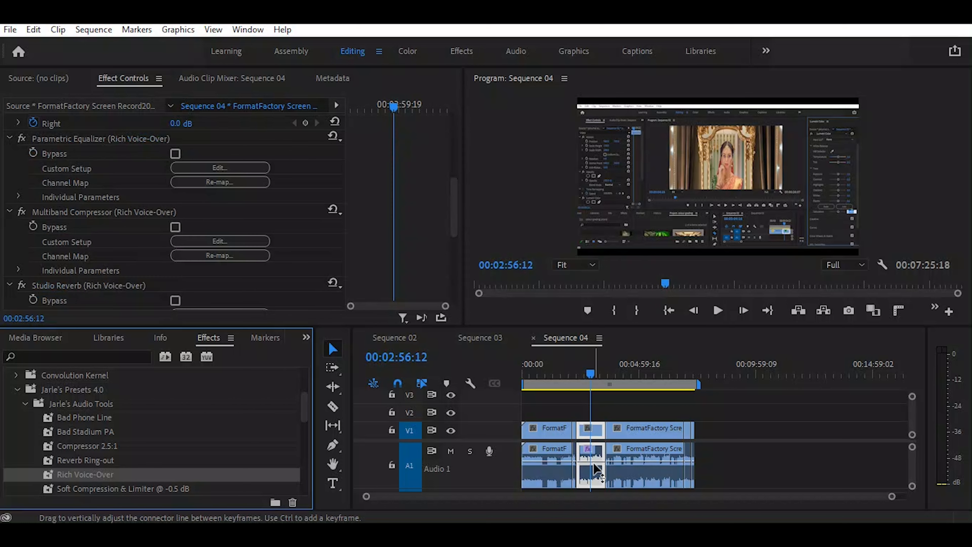
{"action": "key", "text": "space"}
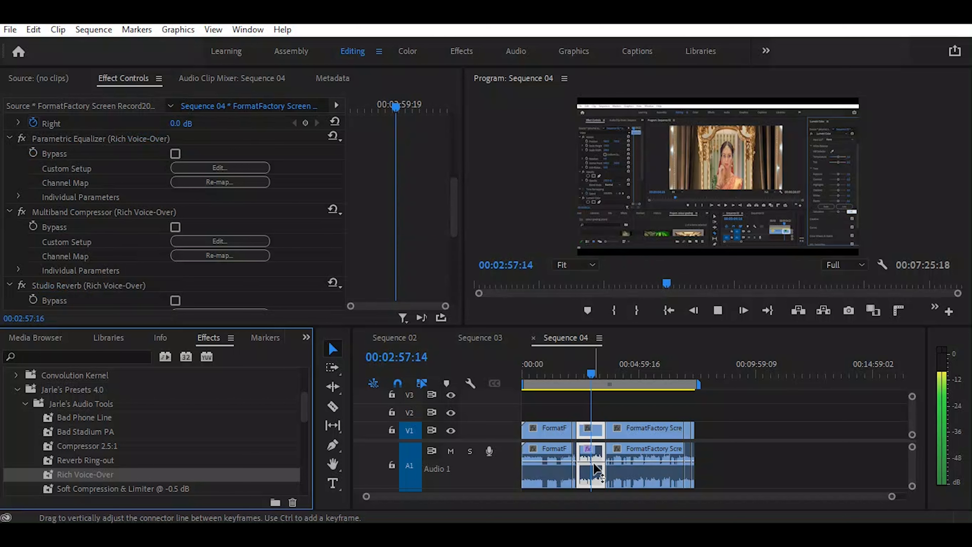
{"action": "key", "text": "space"}
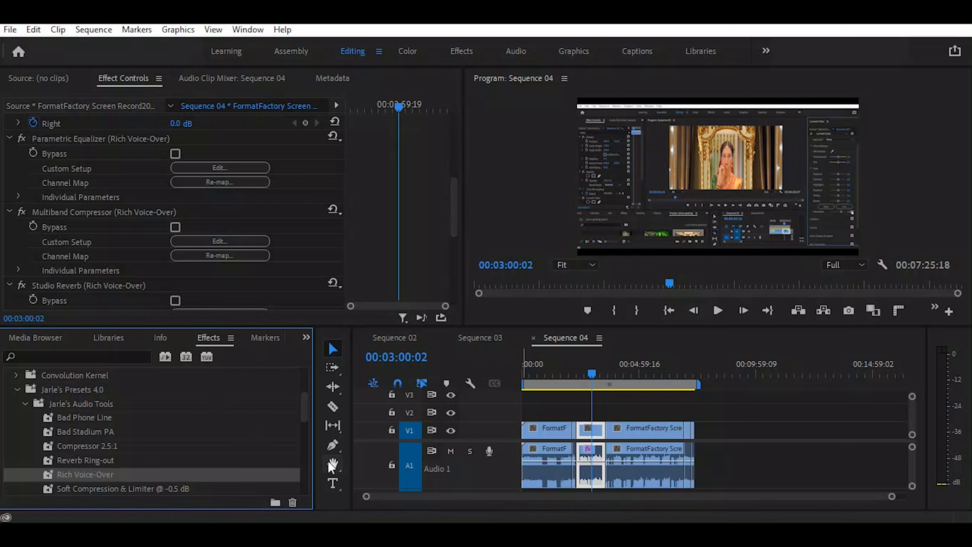
Undo the Rich Voice-Over preset on the selected clip and play its unprocessed audio
{"action": "scroll", "coordinate": [304, 415], "scroll_direction": "down", "scroll_amount": 2}
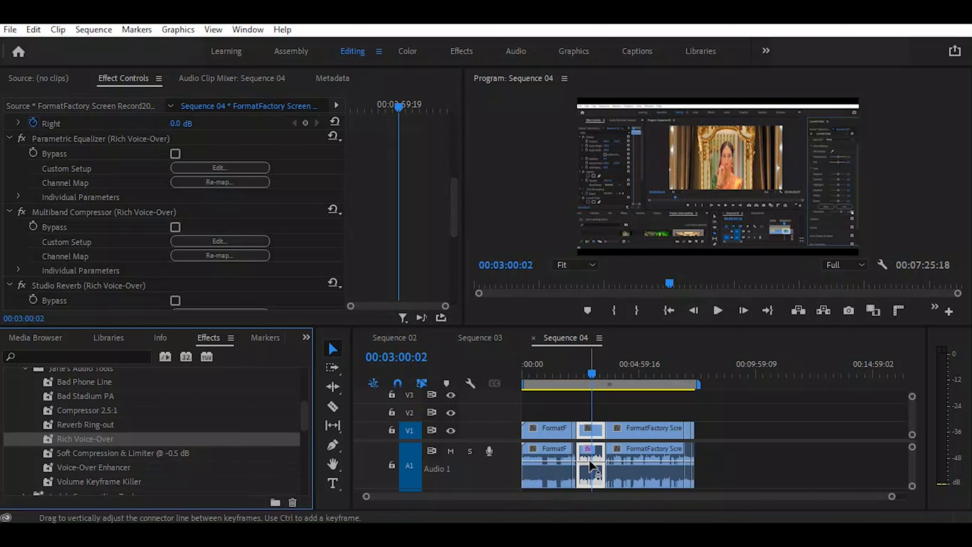
{"action": "mouse_move", "coordinate": [78, 444]}
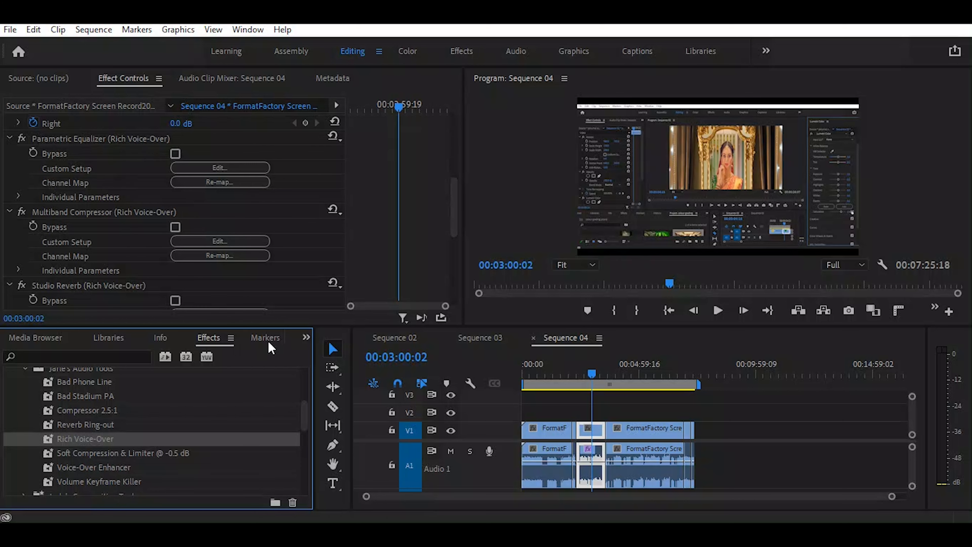
{"action": "key", "text": "ctrl+z"}
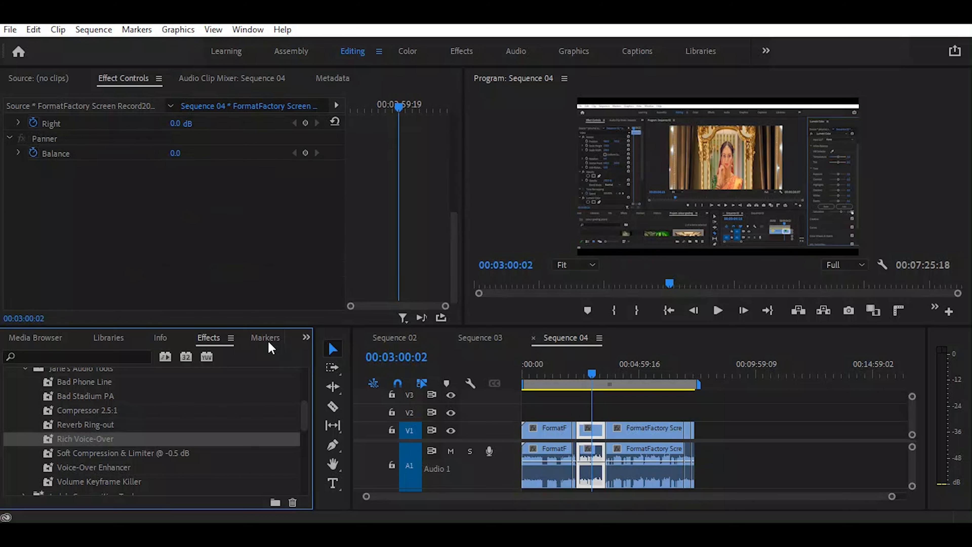
{"action": "key", "text": "space"}
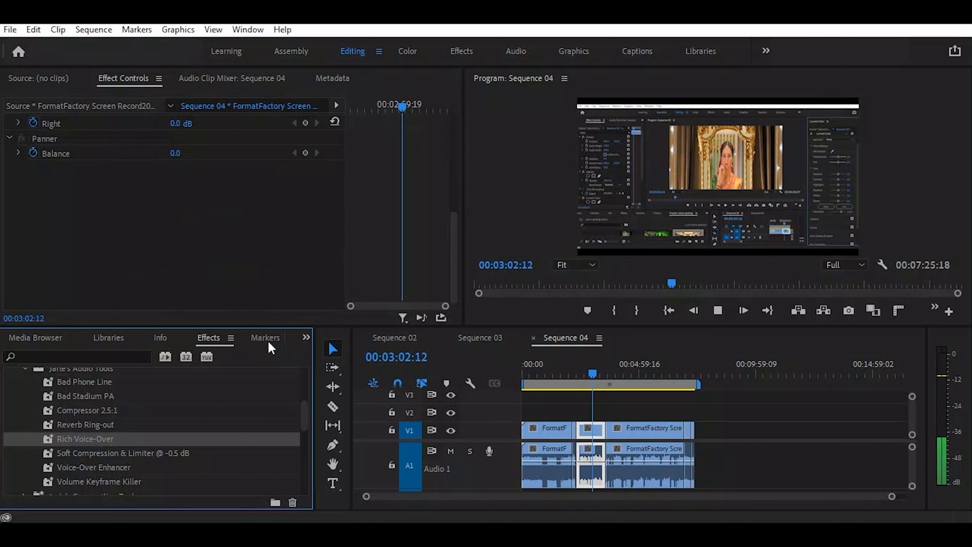
{"action": "key", "text": "space"}
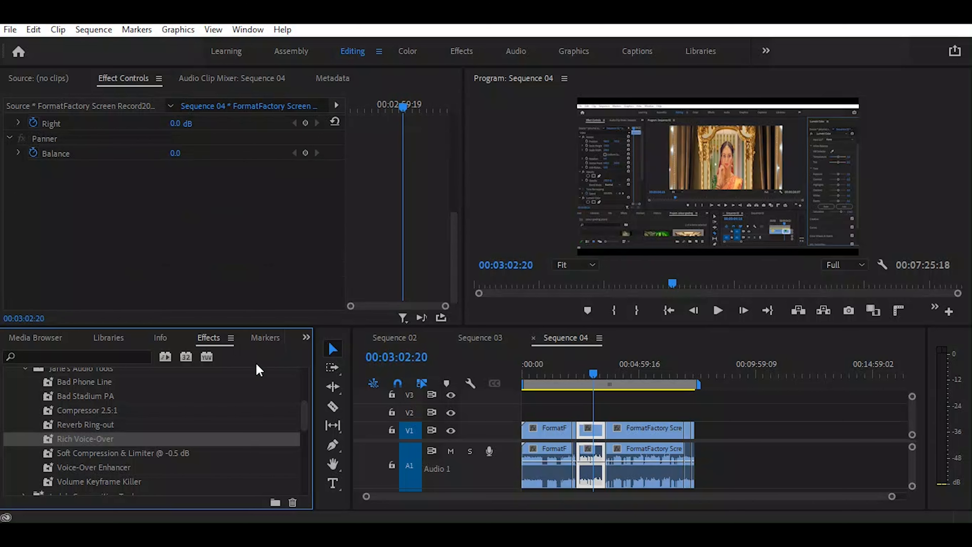
Try to apply the Soft Compression & Limiter @ -0.5 dB preset to the selected audio clip
{"action": "left_click", "coordinate": [117, 456]}
{"action": "left_click_drag", "start_coordinate": [116, 455], "coordinate": [596, 471]}
{"action": "left_click_drag", "start_coordinate": [101, 454], "coordinate": [585, 468]}
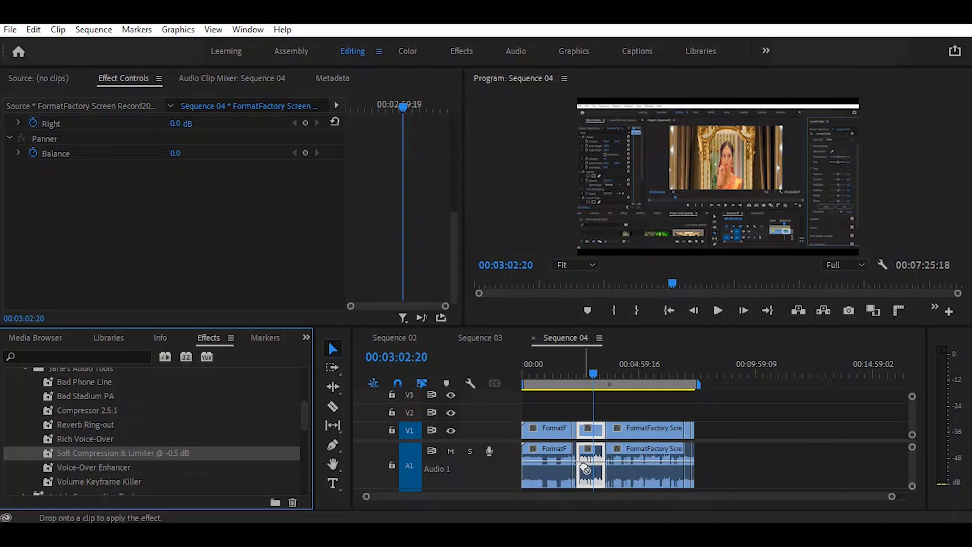
{"action": "left_click_drag", "start_coordinate": [586, 469], "coordinate": [586, 460]}
{"action": "left_click_drag", "start_coordinate": [586, 460], "coordinate": [585, 460]}
Audition the Voice-Over Enhancer preset on the selected clip, then undo its application
{"action": "left_click", "coordinate": [107, 467]}
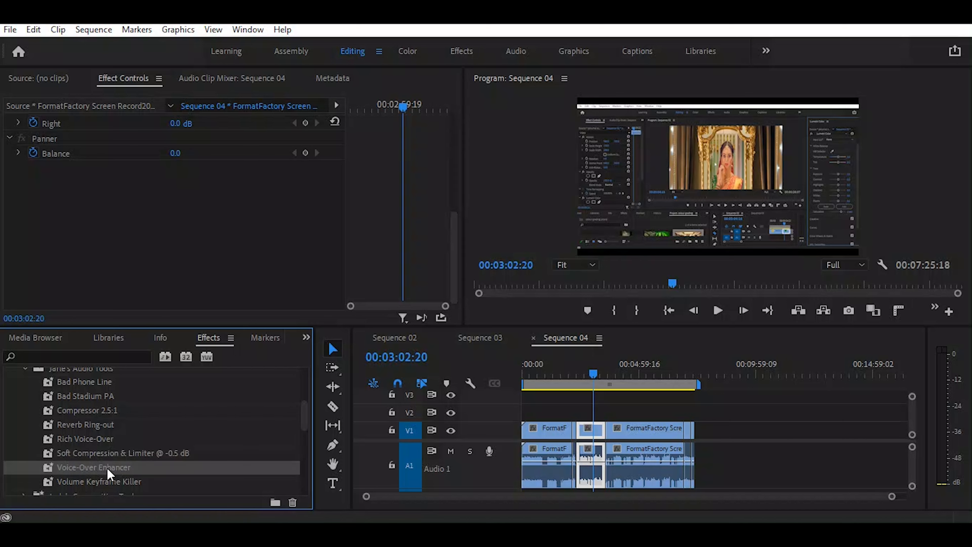
{"action": "left_click_drag", "start_coordinate": [93, 468], "coordinate": [591, 461]}
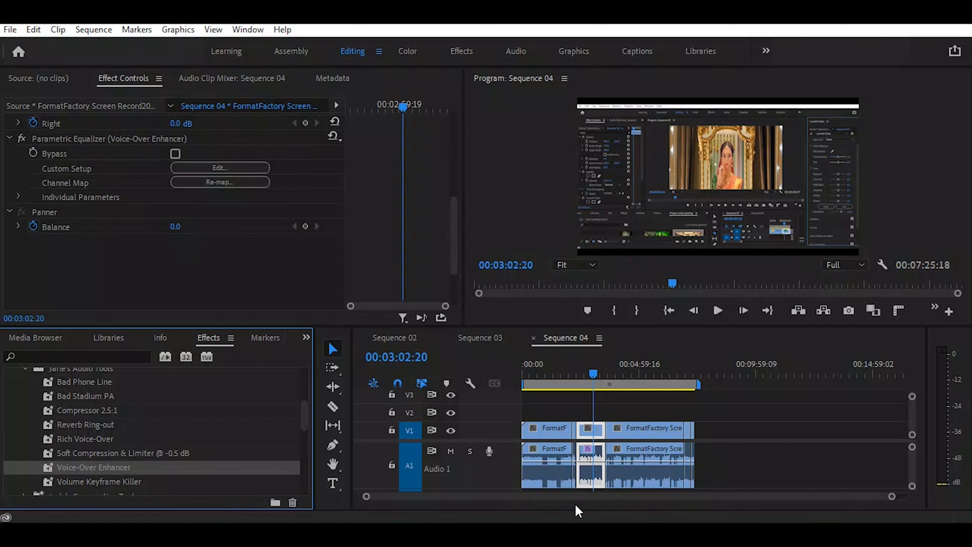
{"action": "key", "text": "space"}
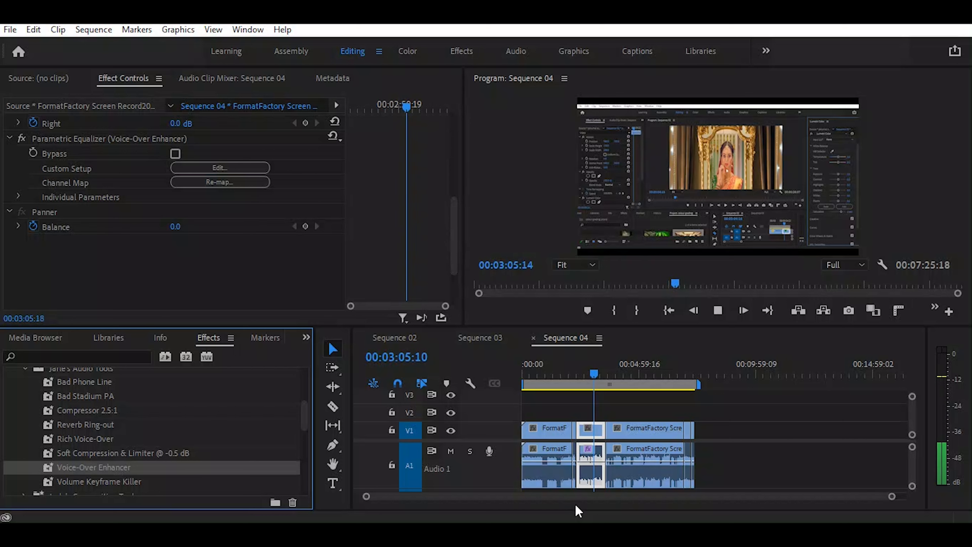
{"action": "key", "text": "space"}
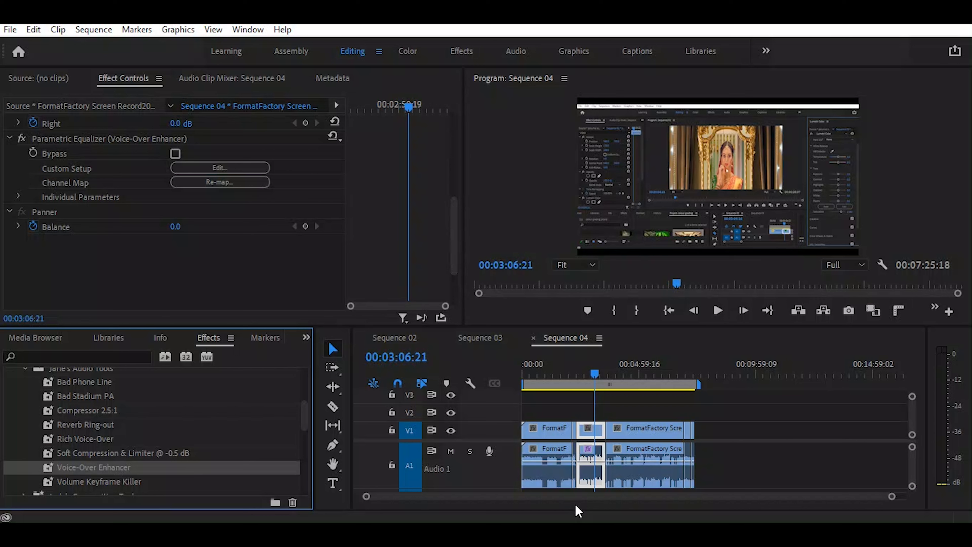
{"action": "key", "text": "ctrl+z"}
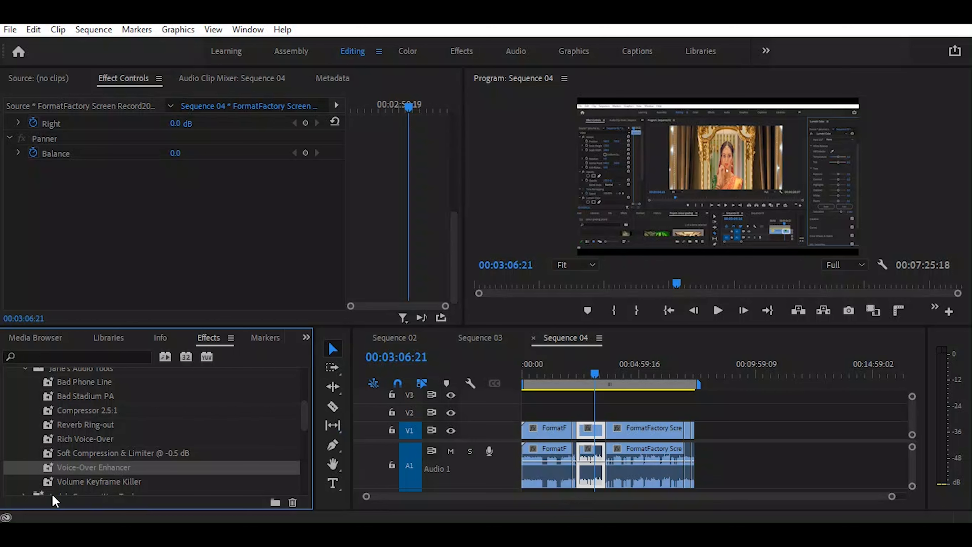
Apply the Volume Keyframe Killer preset to the selected clip and play back its audio
{"action": "left_click", "coordinate": [75, 483]}
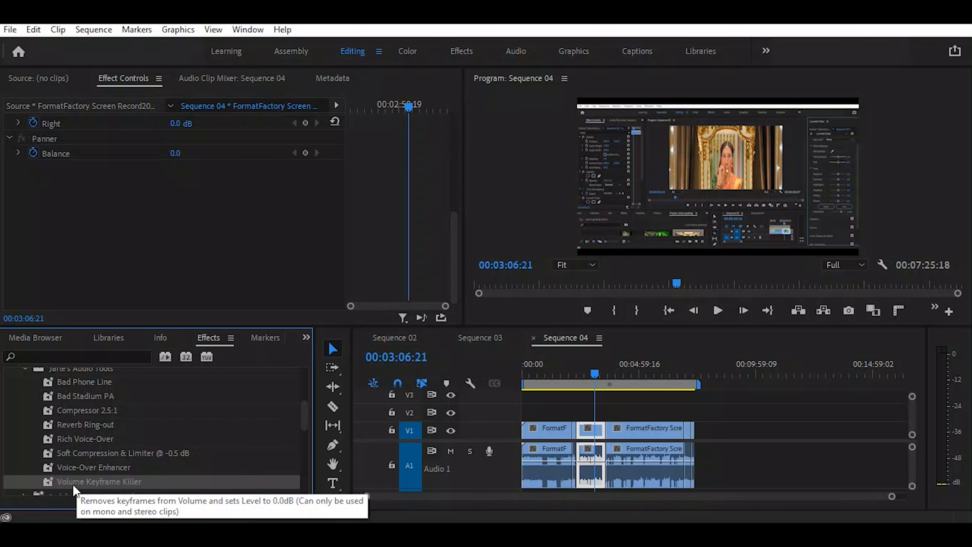
{"action": "left_click_drag", "start_coordinate": [76, 483], "coordinate": [590, 500]}
{"action": "key", "text": "space"}
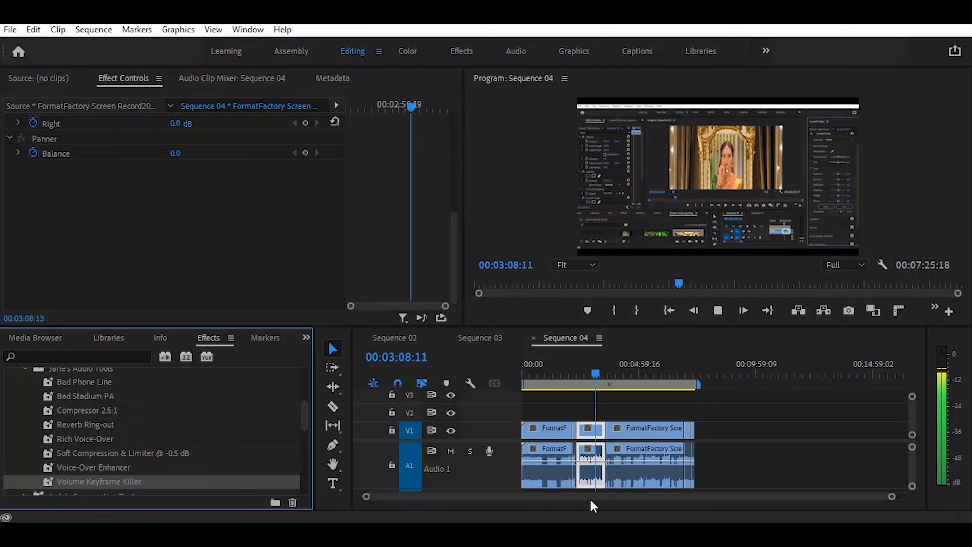
{"action": "key", "text": "space"}
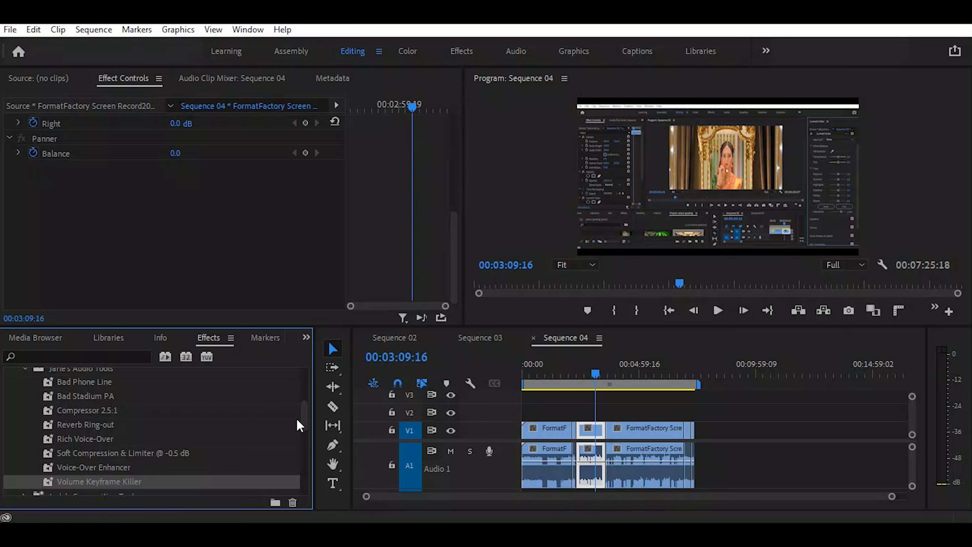
Collapse the Jarle's Audio Tools folder and expand Jarle's Compositing Tools to browse its presets
{"action": "left_click_drag", "start_coordinate": [305, 413], "coordinate": [304, 405]}
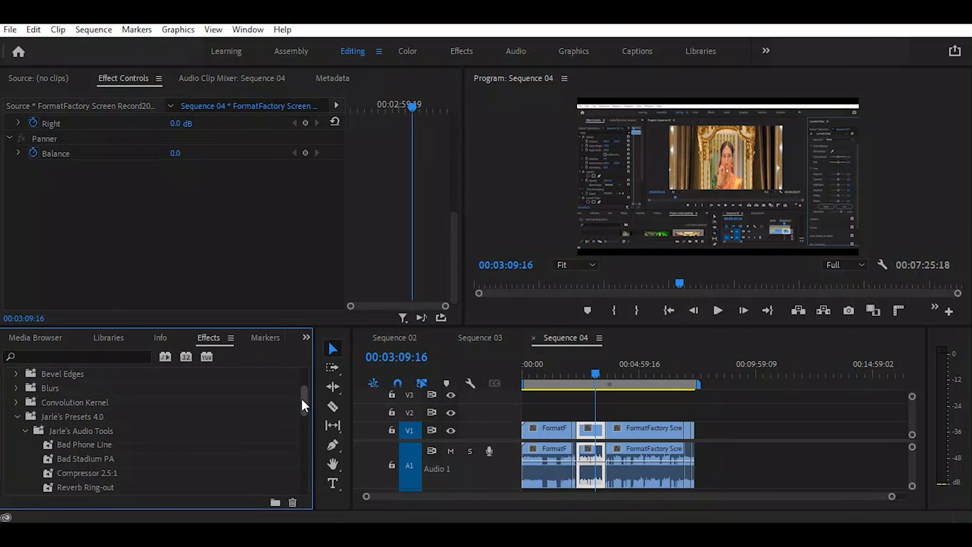
{"action": "left_click", "coordinate": [26, 429]}
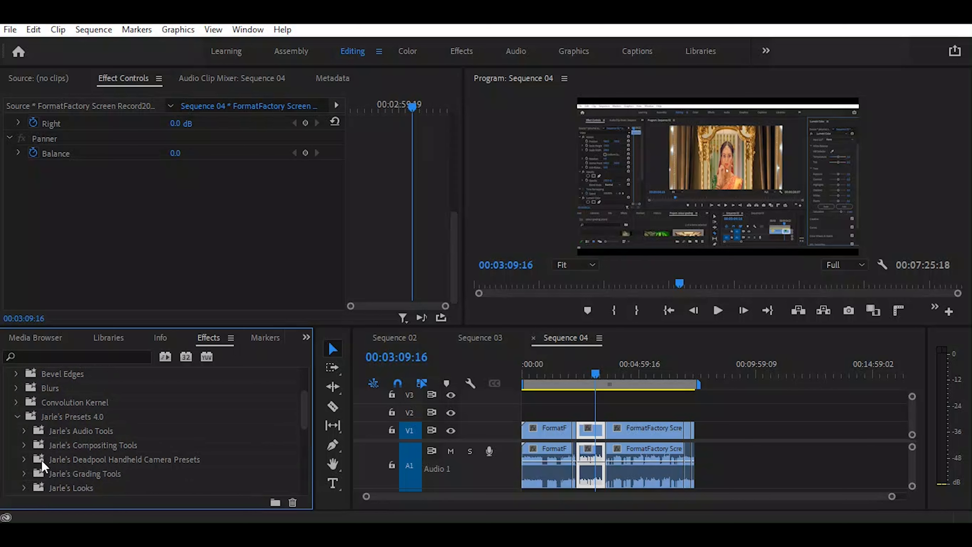
{"action": "left_click", "coordinate": [24, 445]}
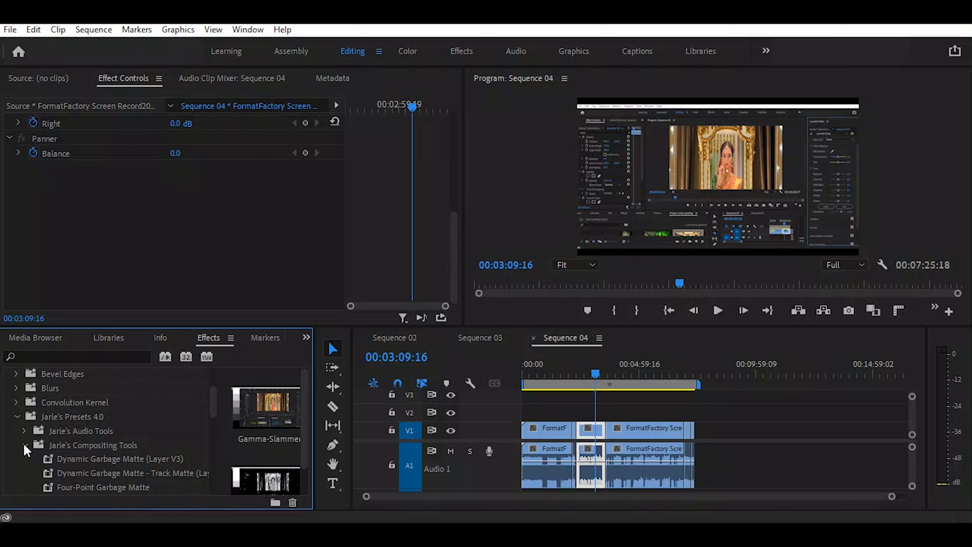
{"action": "scroll", "coordinate": [23, 442], "scroll_direction": "down", "scroll_amount": 2}
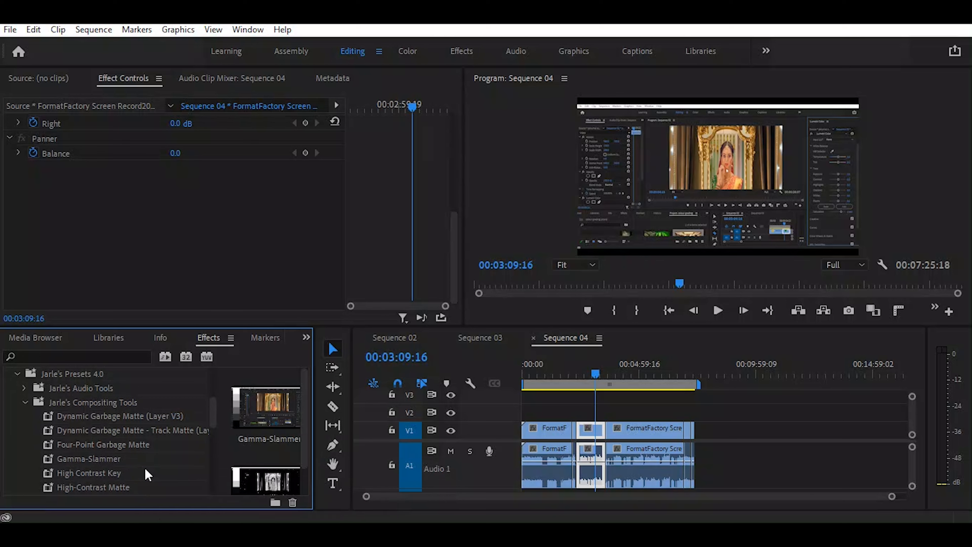
{"action": "scroll", "coordinate": [147, 475], "scroll_direction": "down", "scroll_amount": 2}
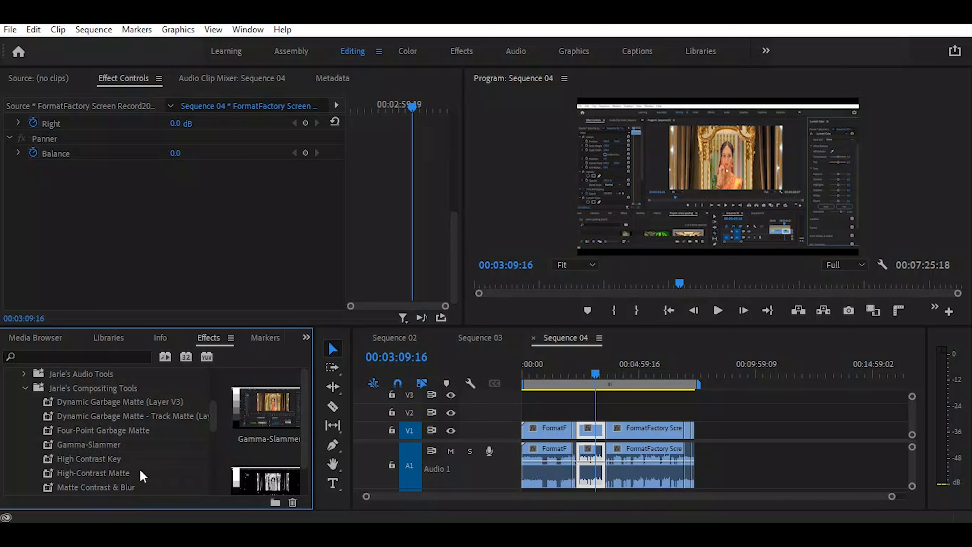
{"action": "left_click", "coordinate": [108, 459]}
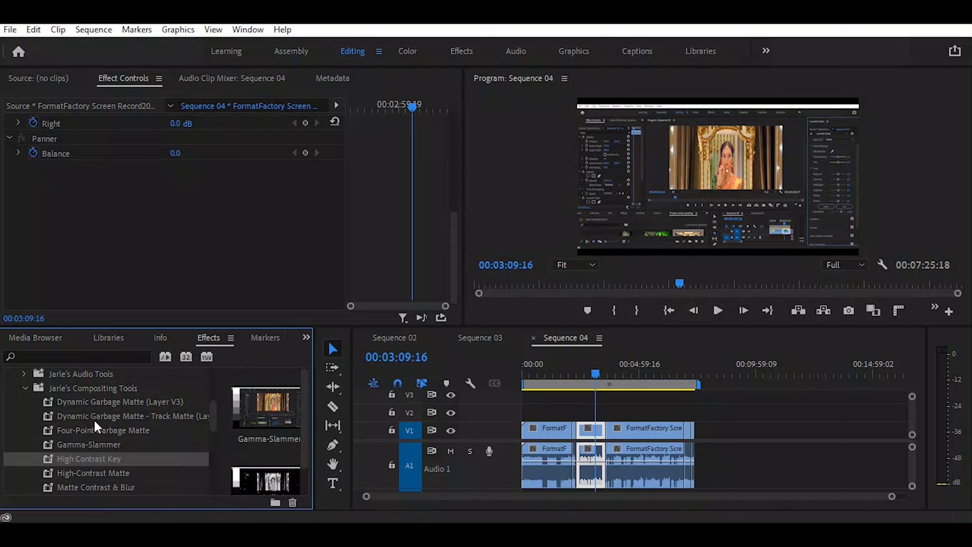
Apply the Dynamic Garbage Matte (Layer V3) preset to the selected video clip and review its effect settings
{"action": "left_click", "coordinate": [54, 402]}
{"action": "left_click_drag", "start_coordinate": [53, 405], "coordinate": [589, 431]}
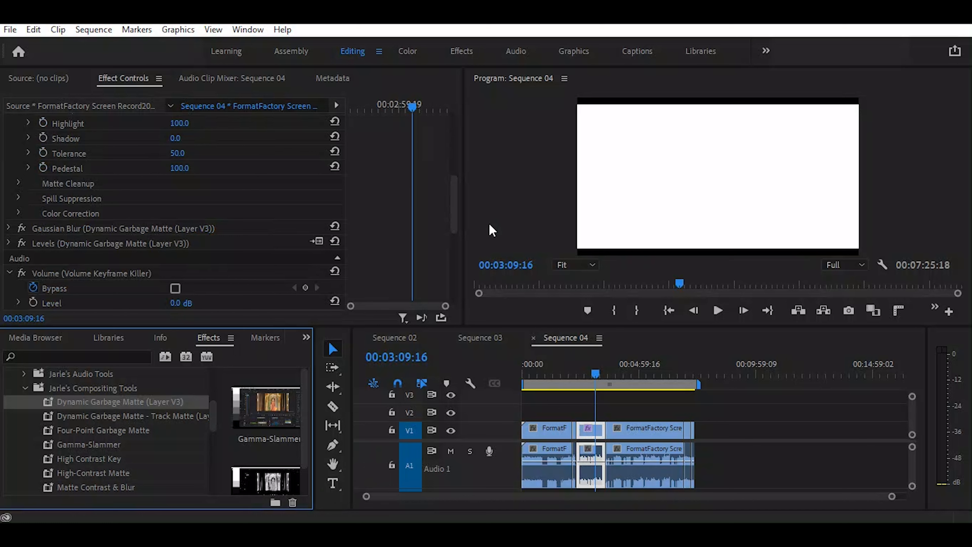
{"action": "left_click_drag", "start_coordinate": [456, 180], "coordinate": [463, 251]}
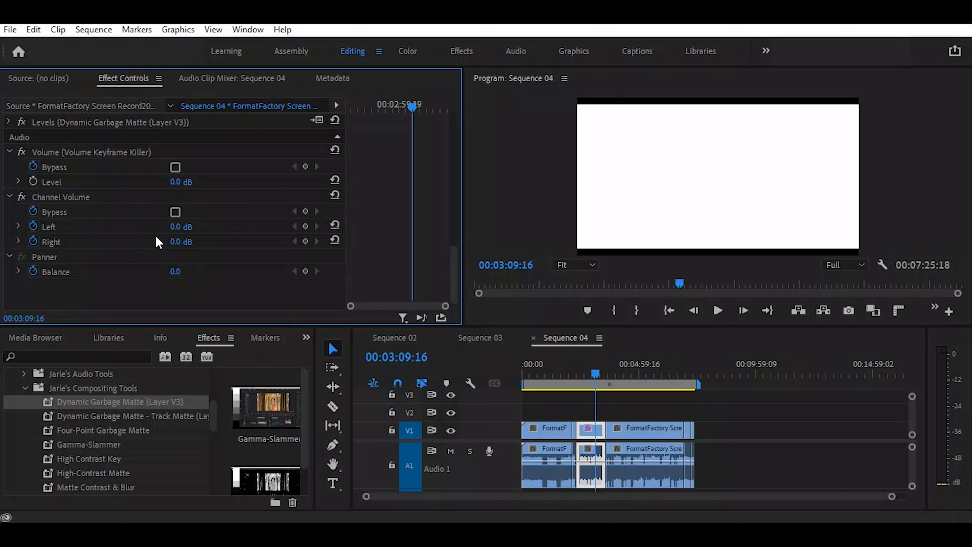
{"action": "scroll", "coordinate": [180, 218], "scroll_direction": "up", "scroll_amount": 2}
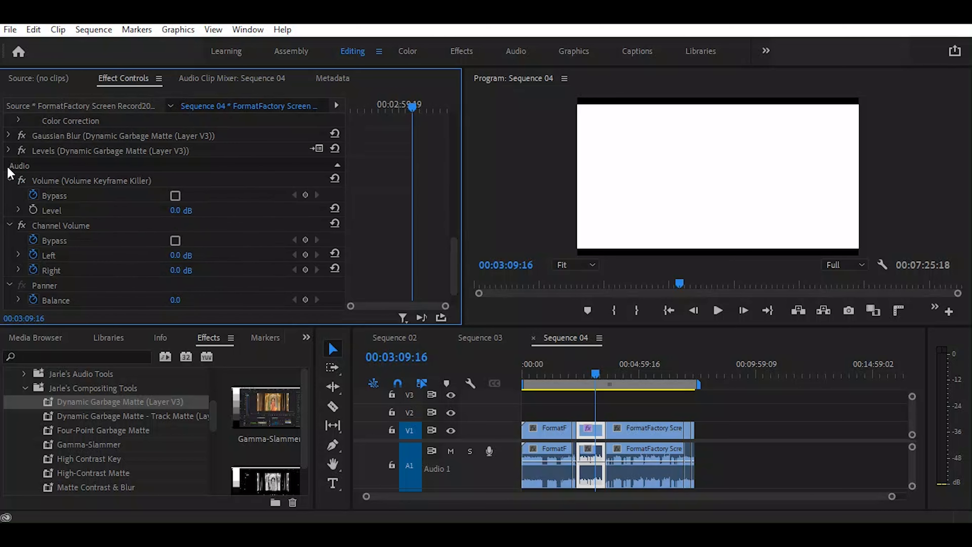
Expand the matte's Gaussian Blur and Levels settings, and set RGB Black Input 0, White Input 45, White Output 163 and Gamma 26
{"action": "left_click", "coordinate": [9, 136]}
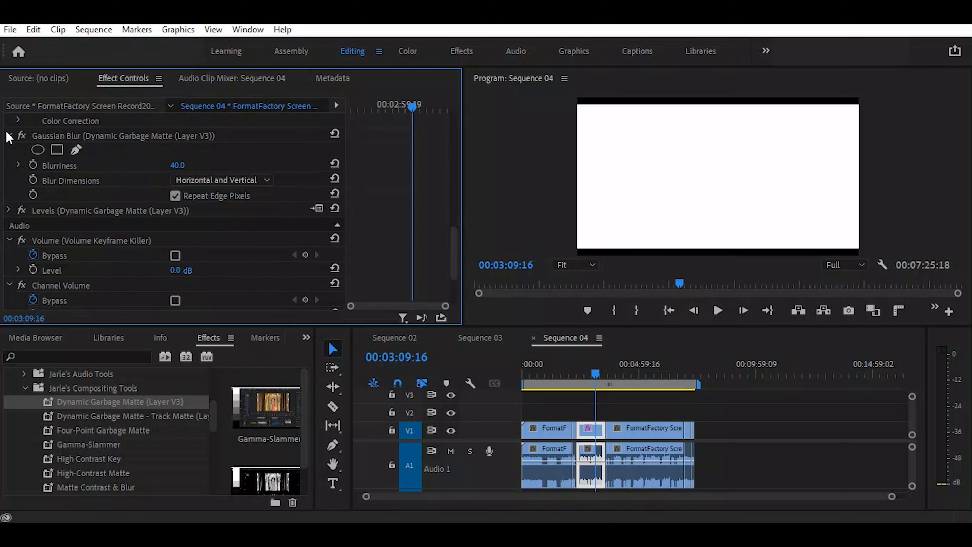
{"action": "scroll", "coordinate": [183, 251], "scroll_direction": "down", "scroll_amount": 2}
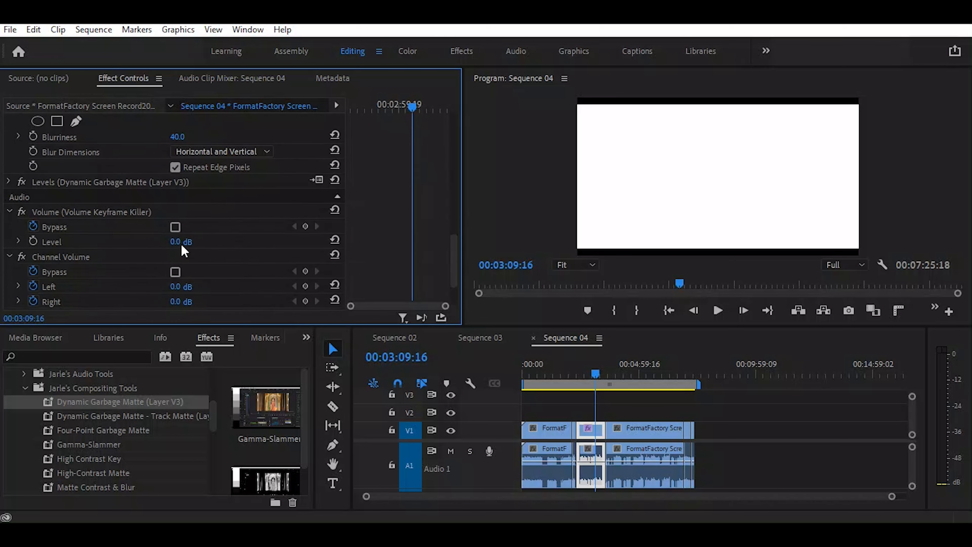
{"action": "scroll", "coordinate": [184, 250], "scroll_direction": "down", "scroll_amount": 3}
{"action": "scroll", "coordinate": [169, 246], "scroll_direction": "up", "scroll_amount": 4}
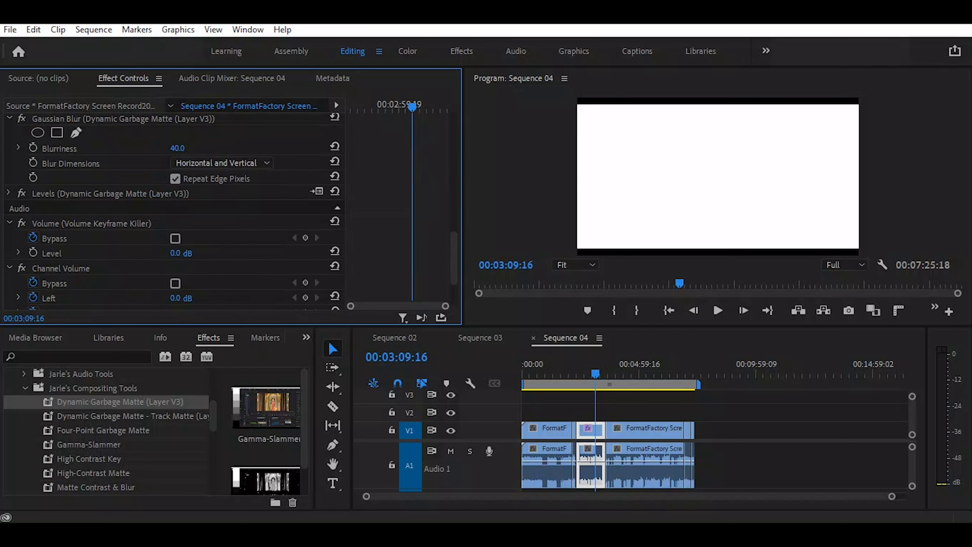
{"action": "left_click", "coordinate": [9, 193]}
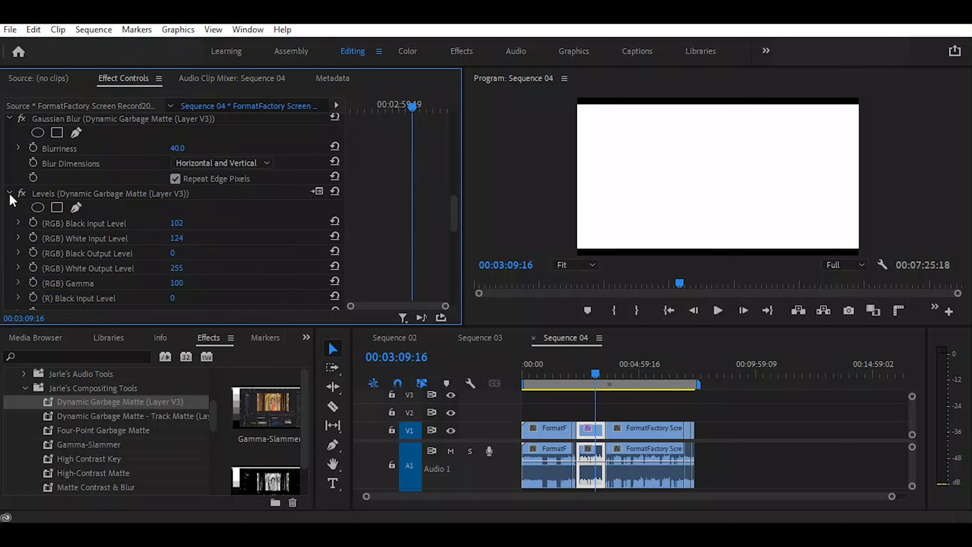
{"action": "left_click_drag", "start_coordinate": [176, 223], "coordinate": [100, 223]}
{"action": "left_click_drag", "start_coordinate": [176, 238], "coordinate": [146, 238]}
{"action": "left_click_drag", "start_coordinate": [183, 271], "coordinate": [149, 279]}
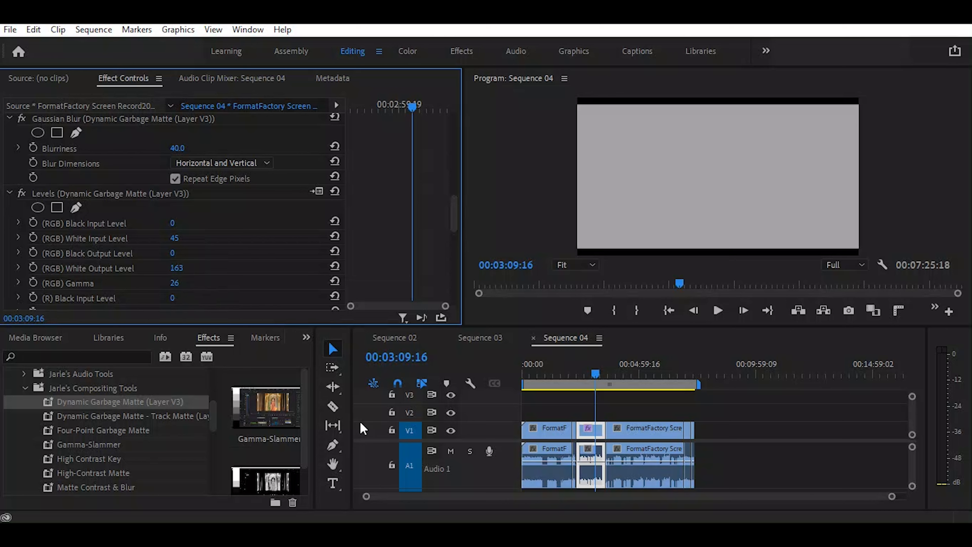
Try deleting the Ultra Key effect from the clip, then undo the deletion and the Levels changes
{"action": "scroll", "coordinate": [180, 215], "scroll_direction": "up", "scroll_amount": 5}
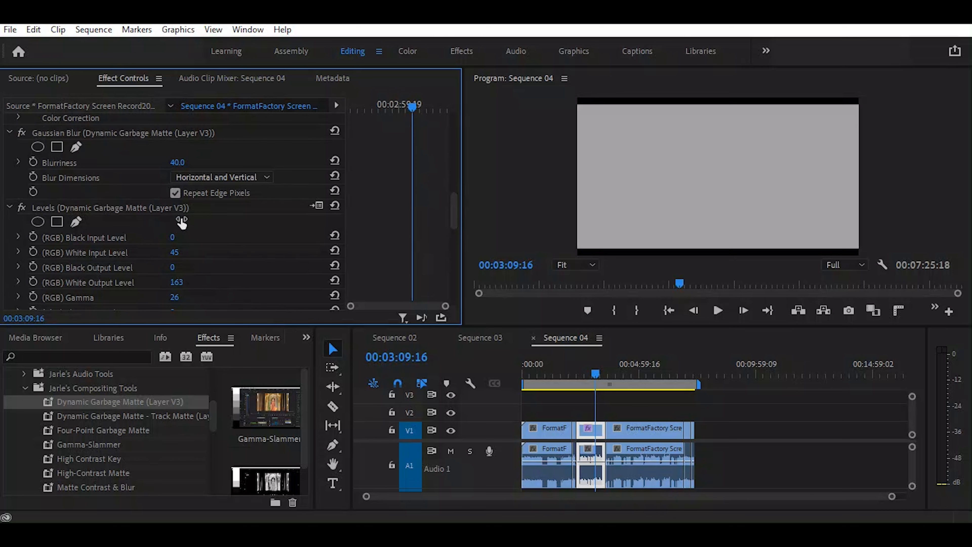
{"action": "scroll", "coordinate": [121, 208], "scroll_direction": "up", "scroll_amount": 8}
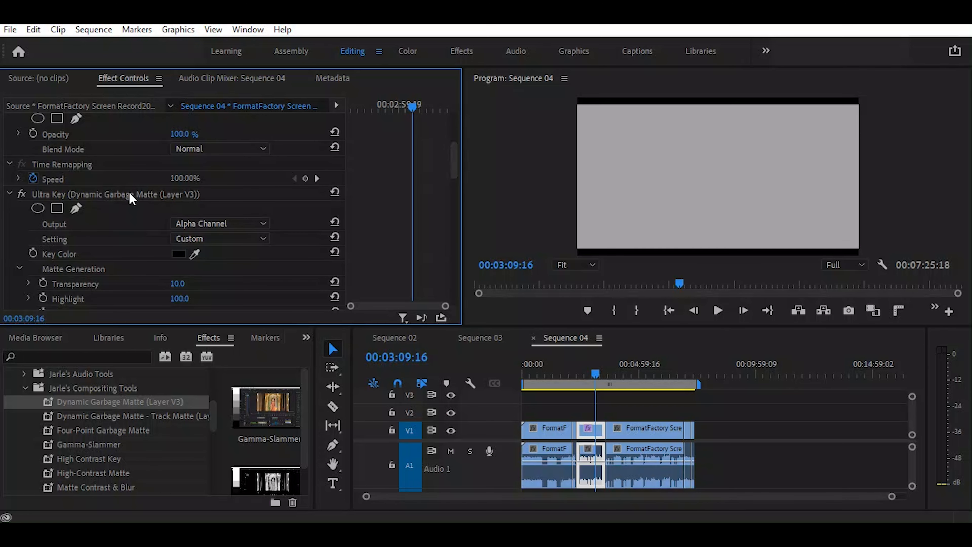
{"action": "scroll", "coordinate": [128, 190], "scroll_direction": "up", "scroll_amount": 3}
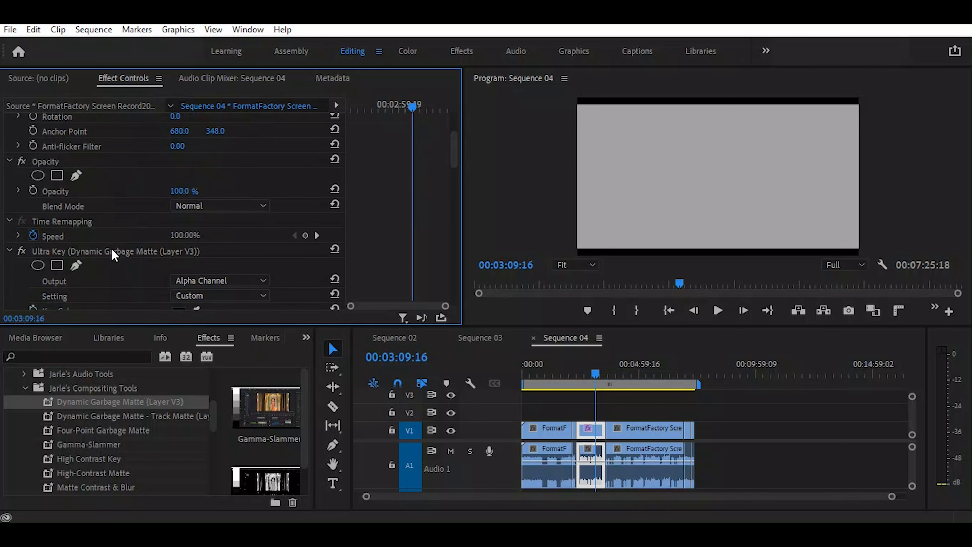
{"action": "left_click", "coordinate": [111, 249]}
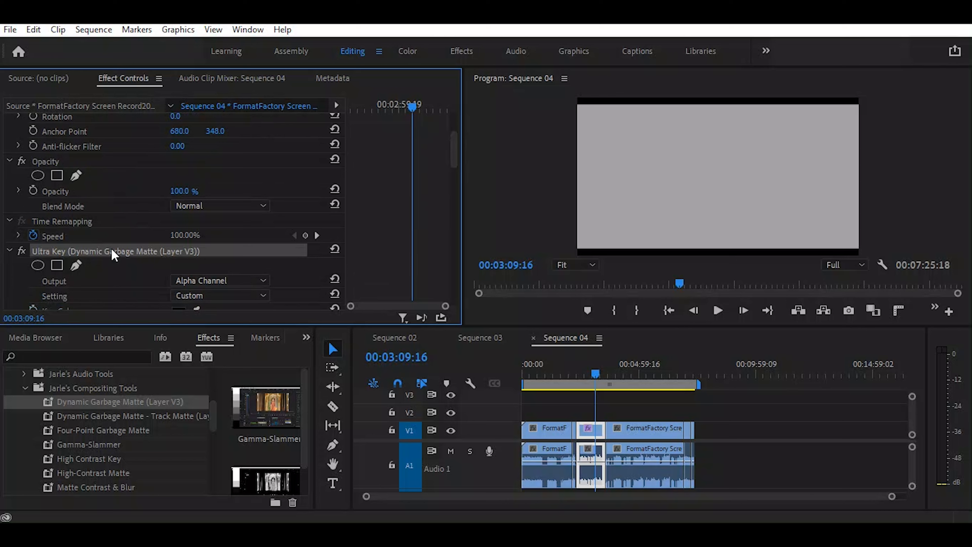
{"action": "key", "text": "Delete"}
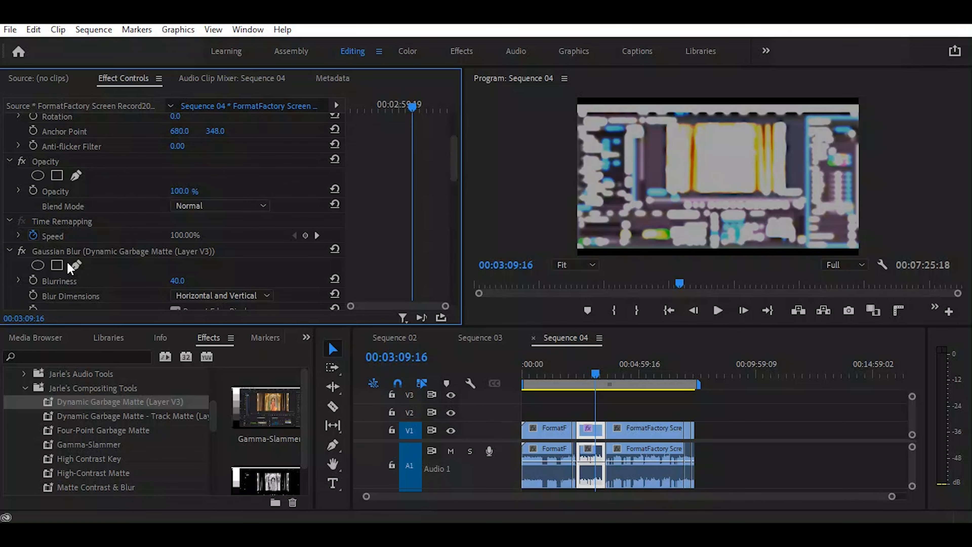
{"action": "key", "text": "ctrl+z"}
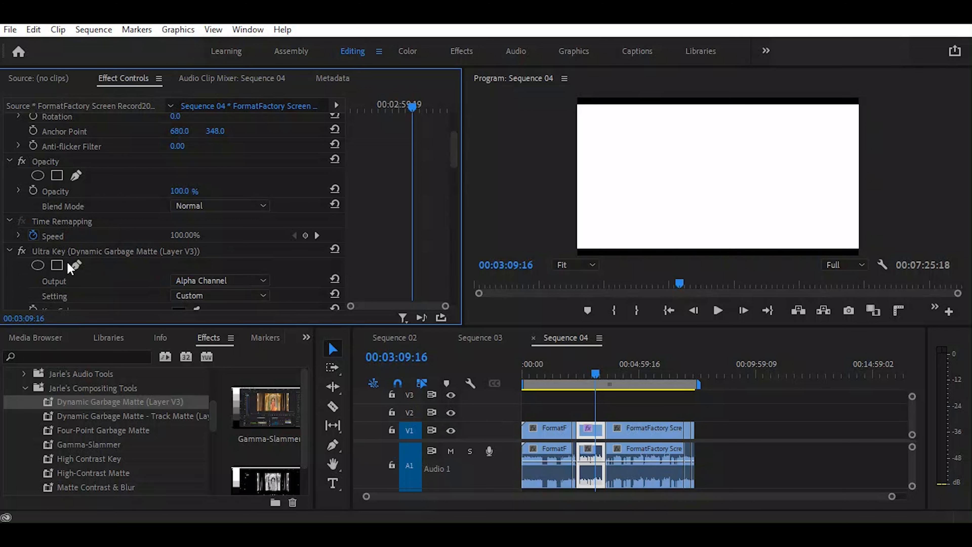
Delete the Dynamic Garbage Matte's Ultra Key, Gaussian Blur and Levels effects from the selected clip
{"action": "left_click", "coordinate": [88, 253]}
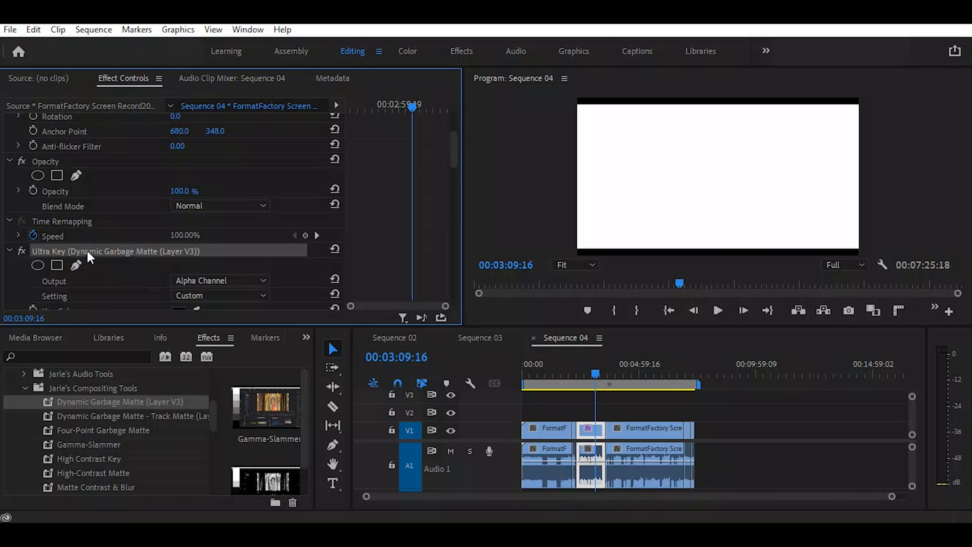
{"action": "key", "text": "Delete"}
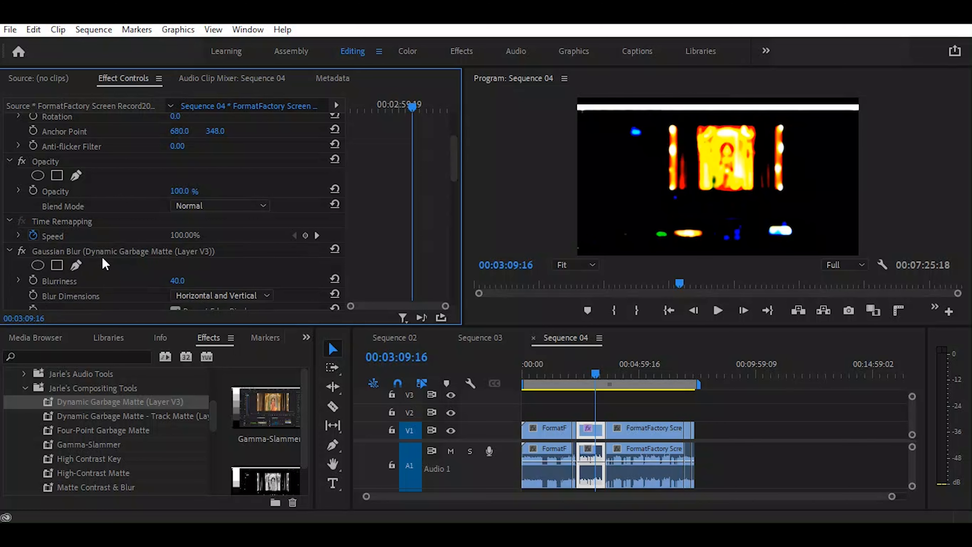
{"action": "left_click", "coordinate": [103, 251]}
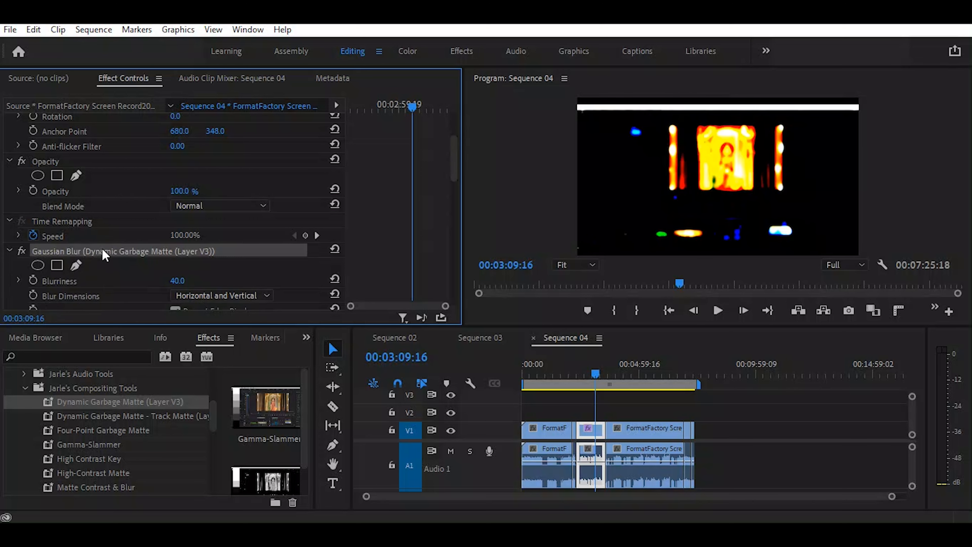
{"action": "key", "text": "Delete"}
{"action": "left_click", "coordinate": [78, 253]}
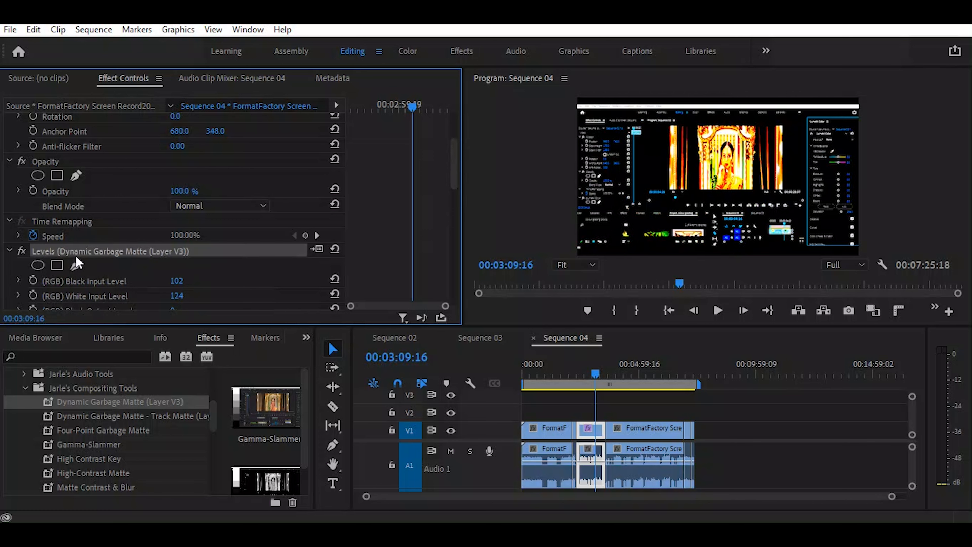
{"action": "key", "text": "Delete"}
{"action": "left_click", "coordinate": [80, 267]}
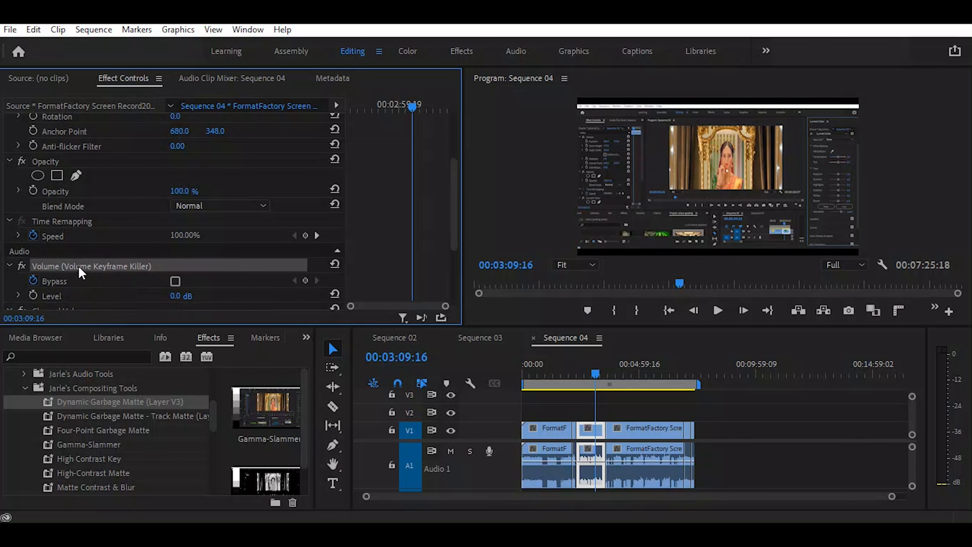
{"action": "scroll", "coordinate": [90, 282], "scroll_direction": "down", "scroll_amount": 2}
{"action": "scroll", "coordinate": [88, 283], "scroll_direction": "down", "scroll_amount": 1}
{"action": "scroll", "coordinate": [92, 224], "scroll_direction": "up", "scroll_amount": 3}
{"action": "scroll", "coordinate": [92, 223], "scroll_direction": "up", "scroll_amount": 3}
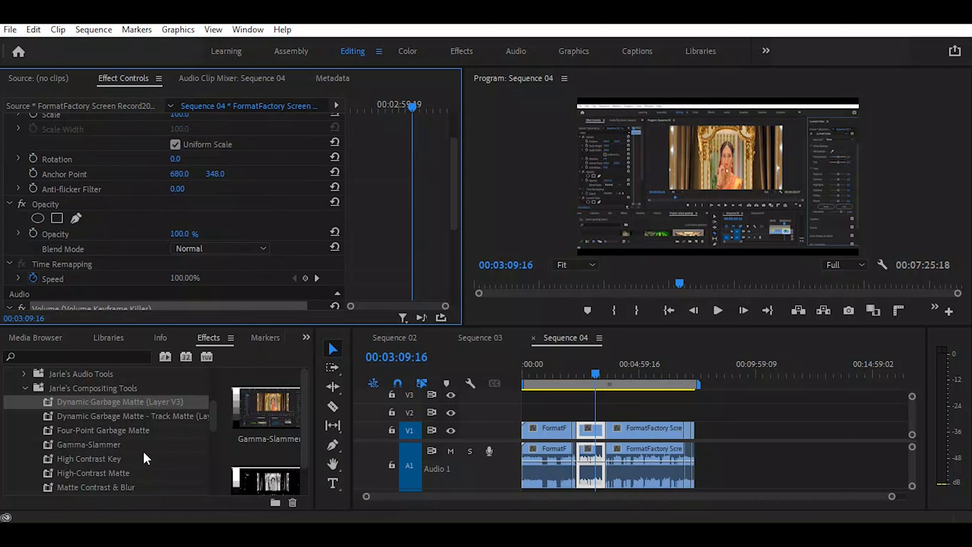
Apply the High Contrast Key preset to the selected video clip and set its Transparency and Tolerance to 100
{"action": "scroll", "coordinate": [144, 453], "scroll_direction": "down", "scroll_amount": 1}
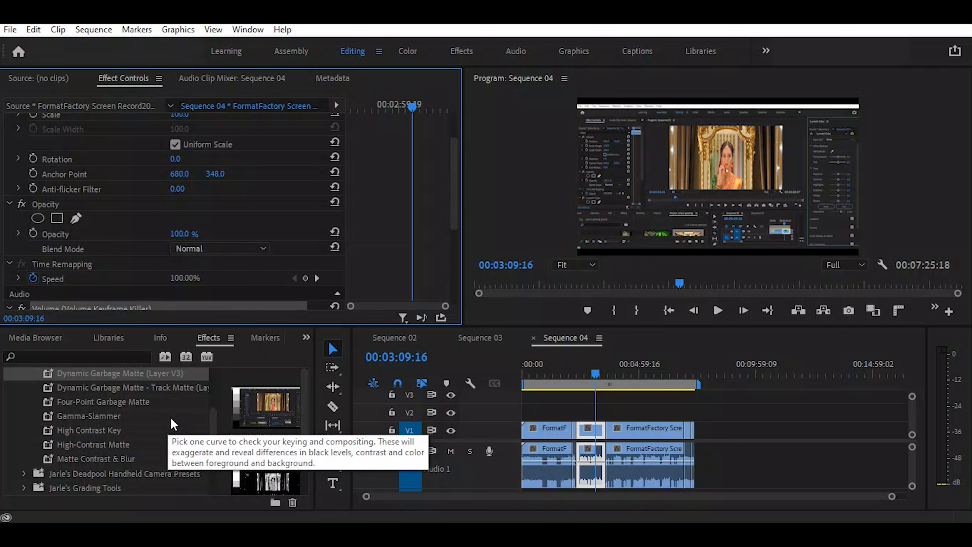
{"action": "left_click", "coordinate": [115, 399]}
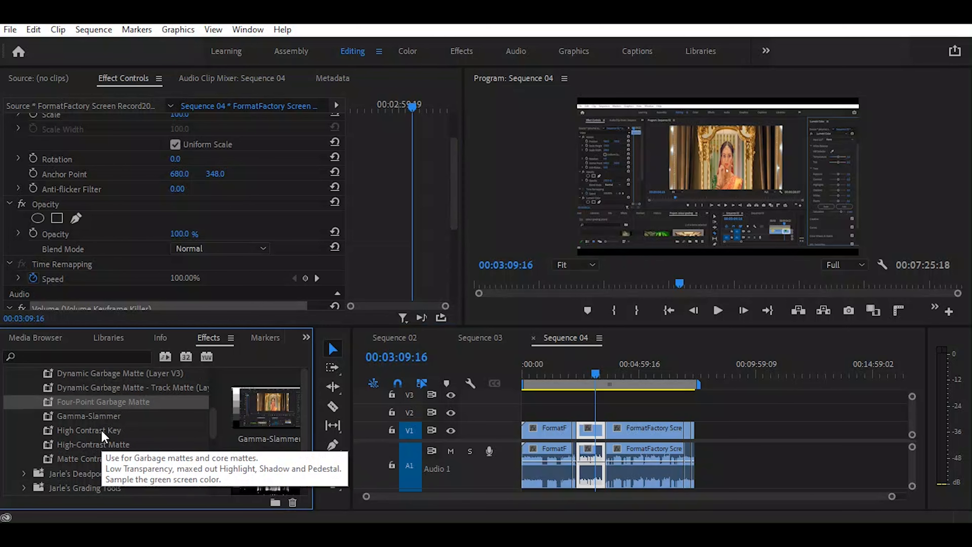
{"action": "left_click_drag", "start_coordinate": [102, 431], "coordinate": [596, 436]}
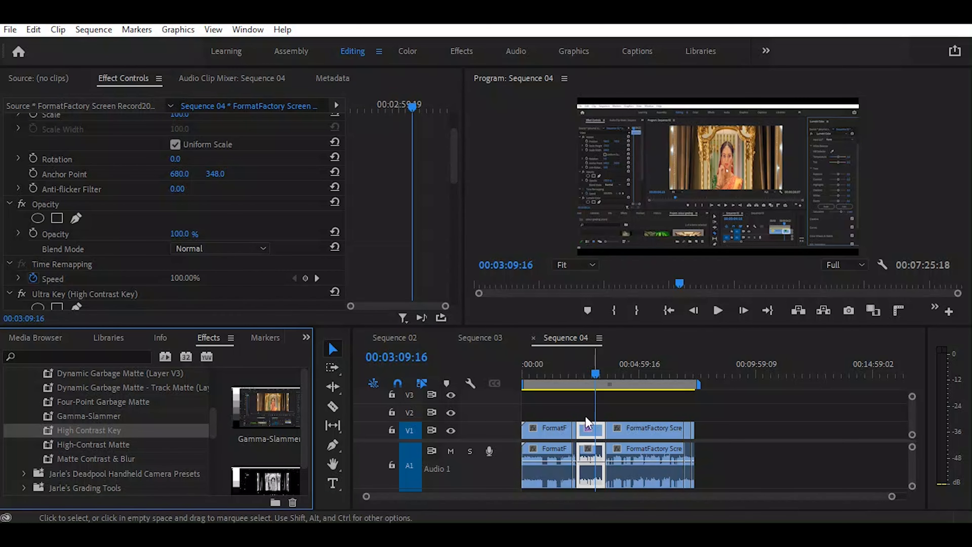
{"action": "left_click", "coordinate": [453, 152]}
{"action": "left_click_drag", "start_coordinate": [453, 152], "coordinate": [454, 190]}
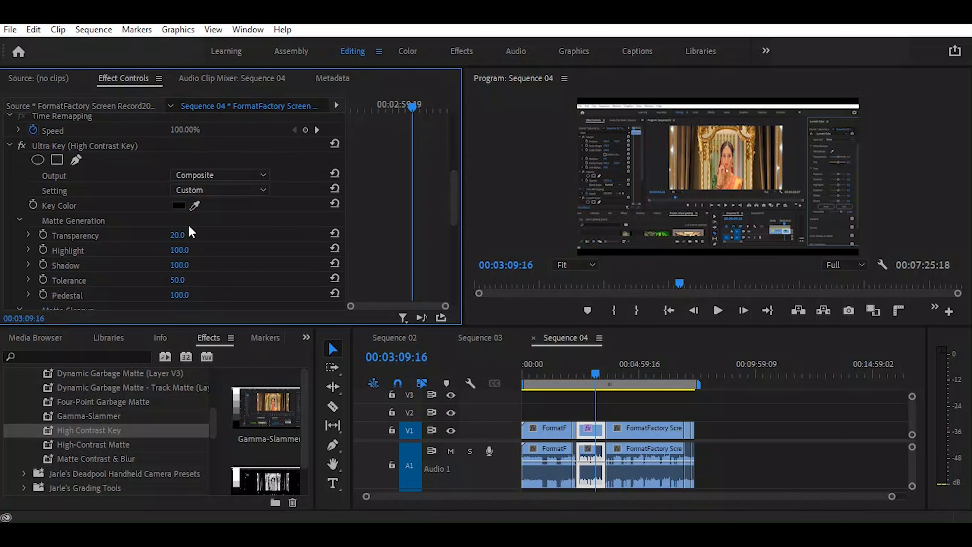
{"action": "left_click_drag", "start_coordinate": [179, 235], "coordinate": [194, 234]}
{"action": "left_click_drag", "start_coordinate": [177, 280], "coordinate": [197, 280]}
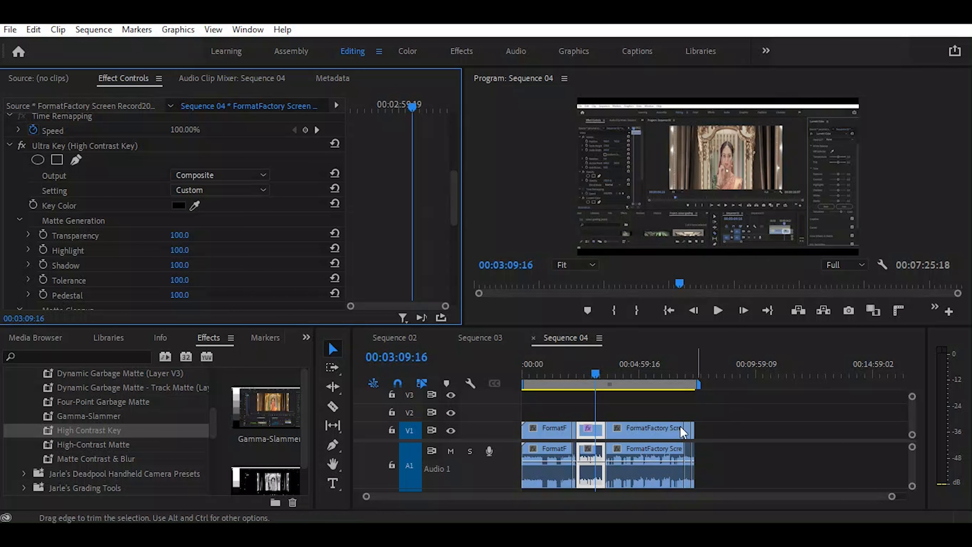
Add frame 2.png from the colour grading project to track V1, after the existing clips
{"action": "left_click", "coordinate": [306, 337]}
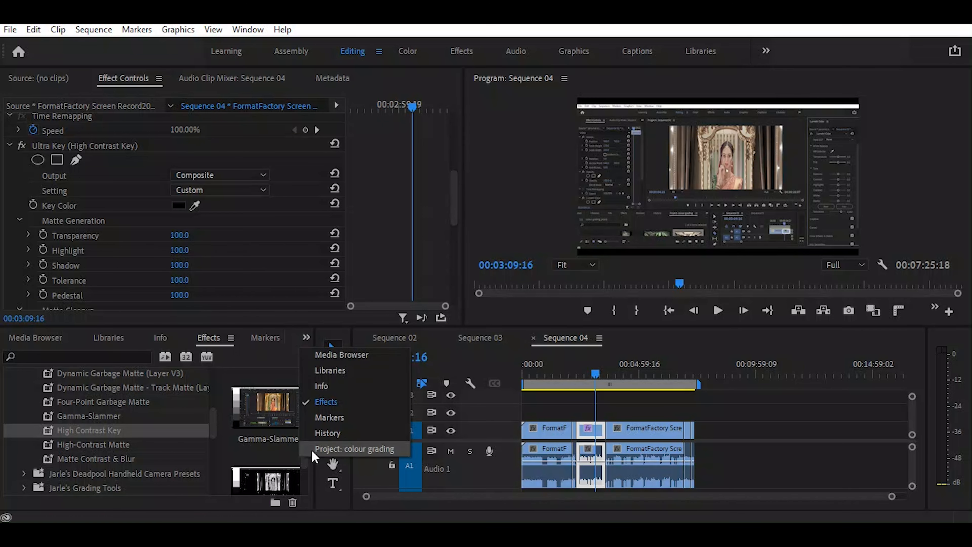
{"action": "left_click", "coordinate": [321, 448]}
{"action": "scroll", "coordinate": [225, 436], "scroll_direction": "down", "scroll_amount": 5}
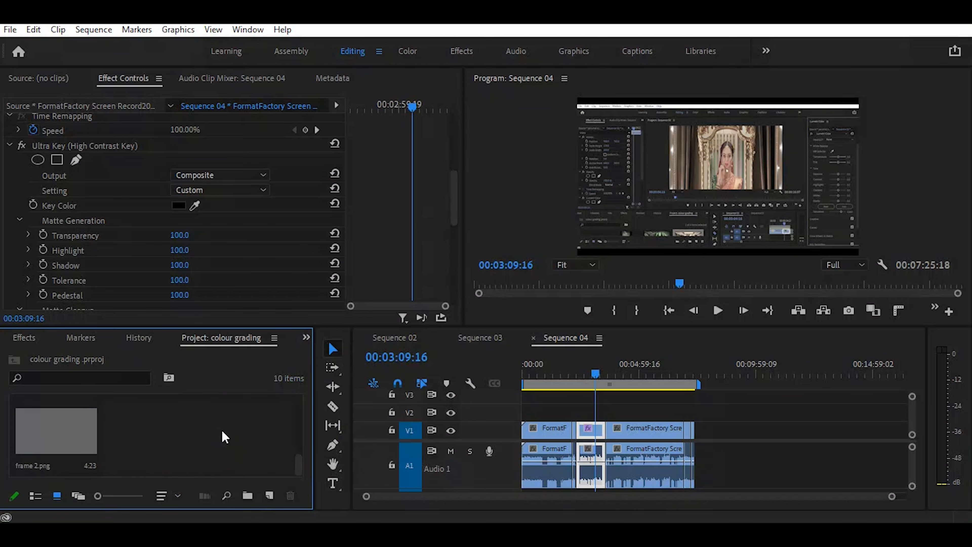
{"action": "left_click", "coordinate": [86, 425]}
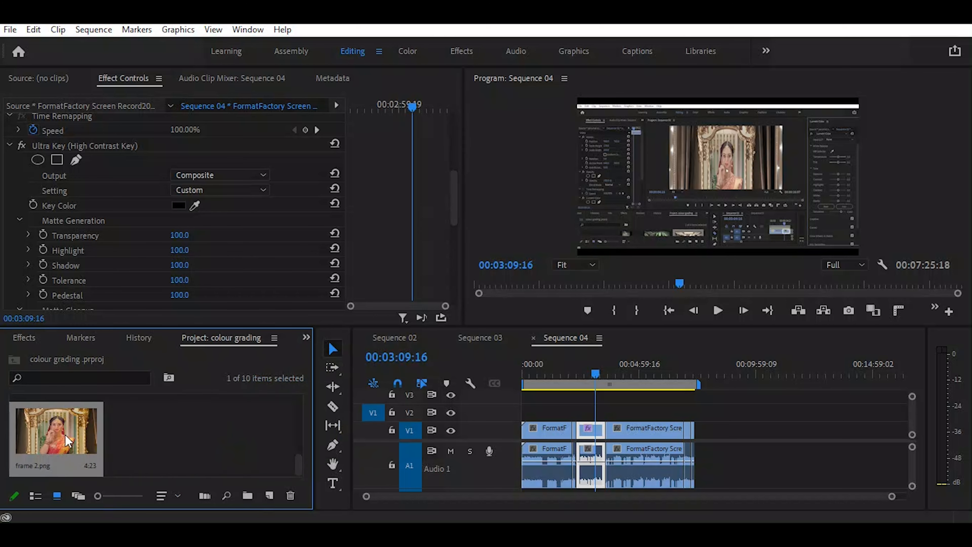
{"action": "left_click_drag", "start_coordinate": [86, 426], "coordinate": [713, 367]}
Move the frame 2.png clip earlier on track V1 and place the playhead over it at 00:07:57:17
{"action": "left_click", "coordinate": [713, 368]}
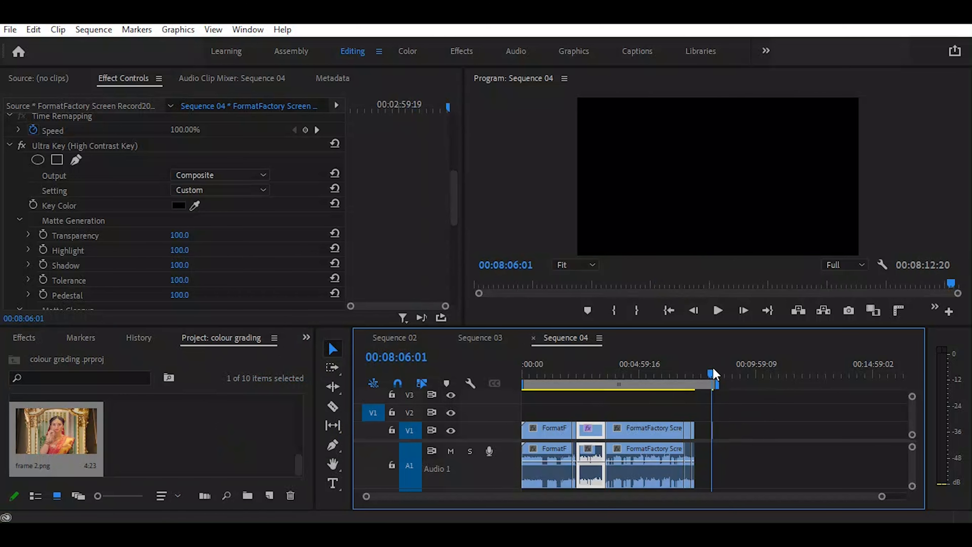
{"action": "key", "text": "equal"}
{"action": "key", "text": "equal"}
{"action": "key", "text": "equal"}
{"action": "key", "text": "equal"}
{"action": "key", "text": "equal"}
{"action": "left_click", "coordinate": [757, 372]}
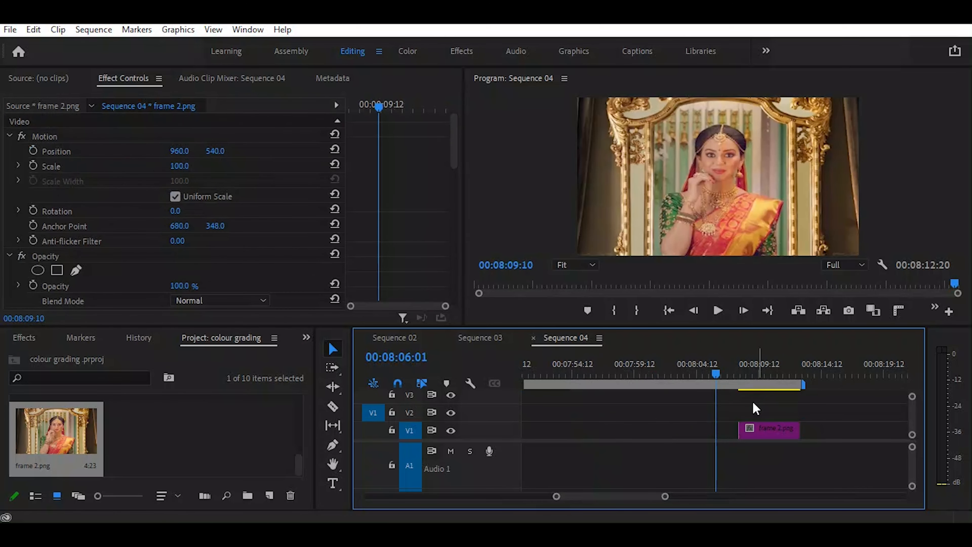
{"action": "left_click_drag", "start_coordinate": [773, 427], "coordinate": [628, 427]}
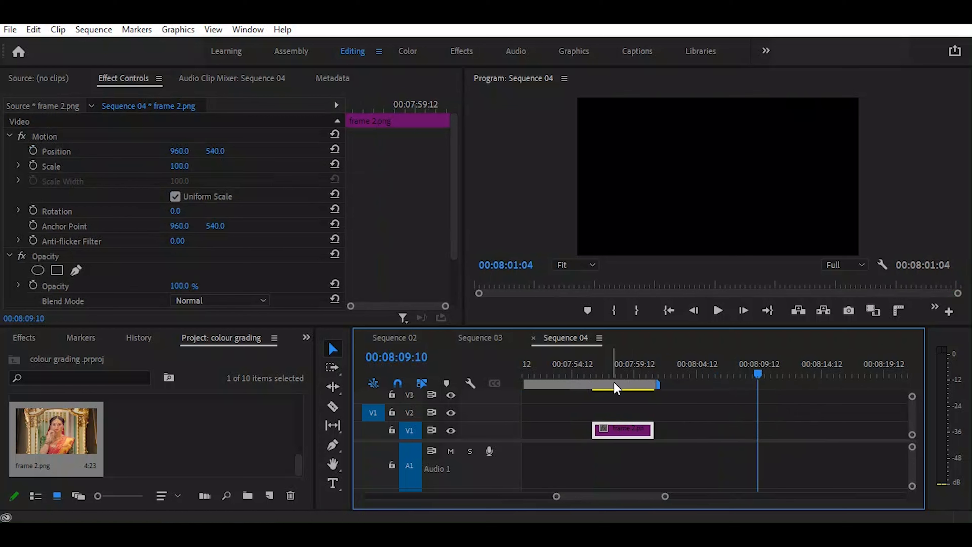
{"action": "left_click", "coordinate": [611, 372]}
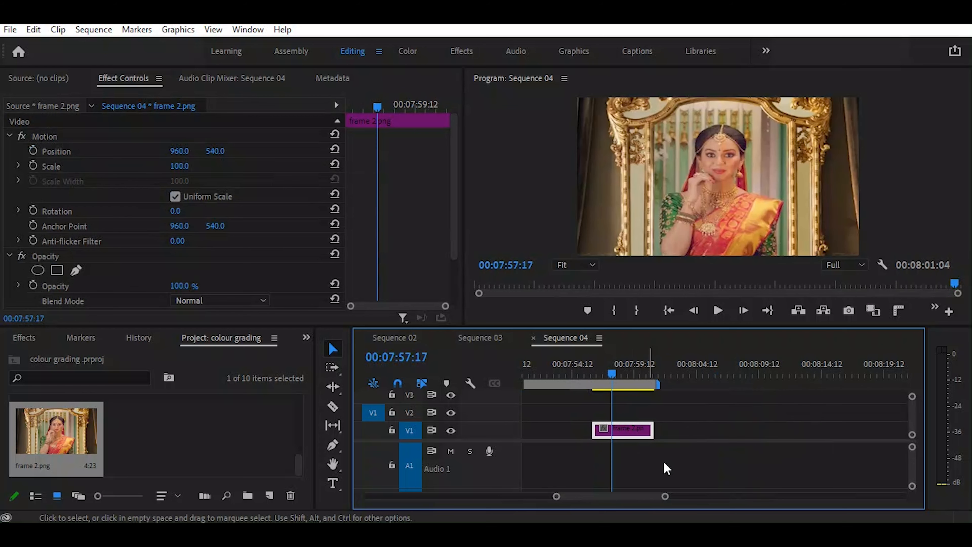
Apply the High Contrast Key preset to the frame 2.png clip and bring up its Ultra Key settings
{"action": "left_click", "coordinate": [306, 336]}
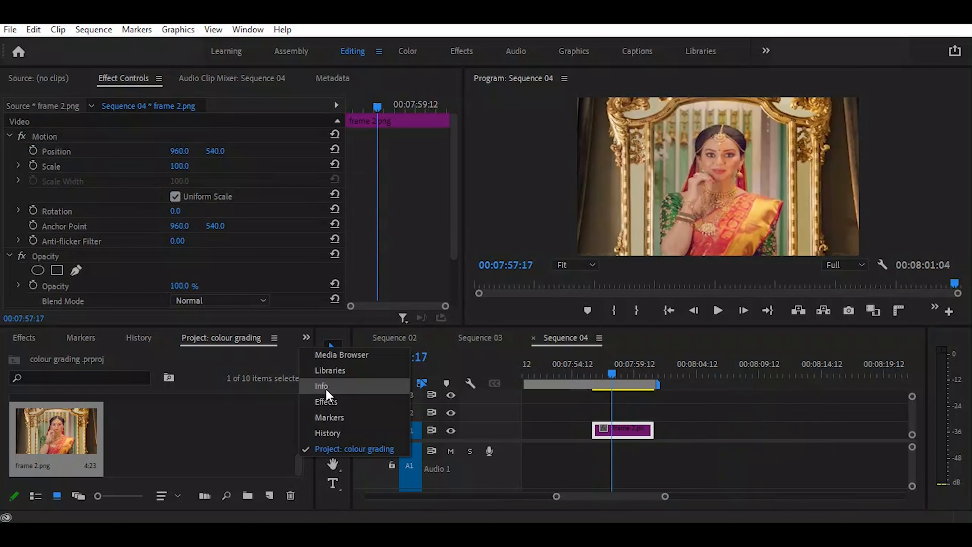
{"action": "left_click", "coordinate": [326, 402]}
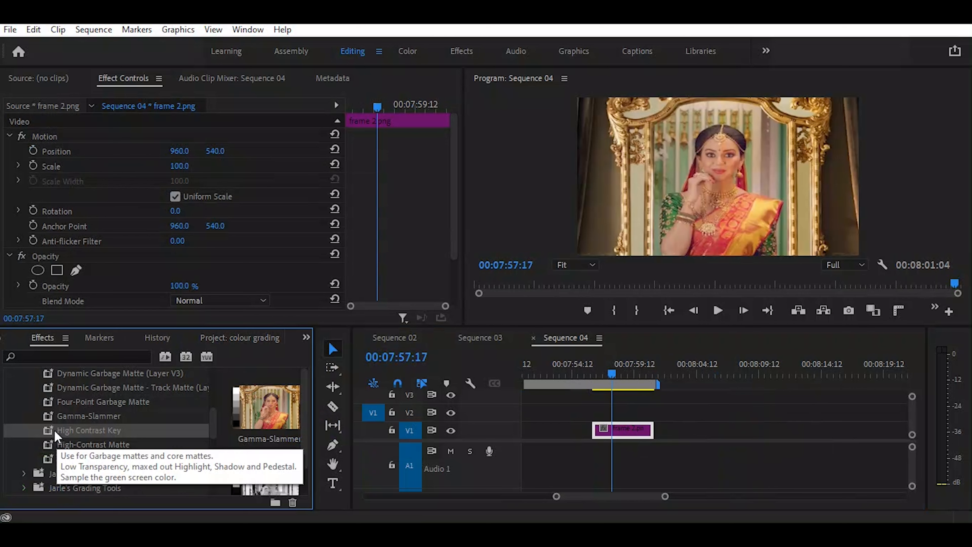
{"action": "left_click_drag", "start_coordinate": [54, 431], "coordinate": [631, 435]}
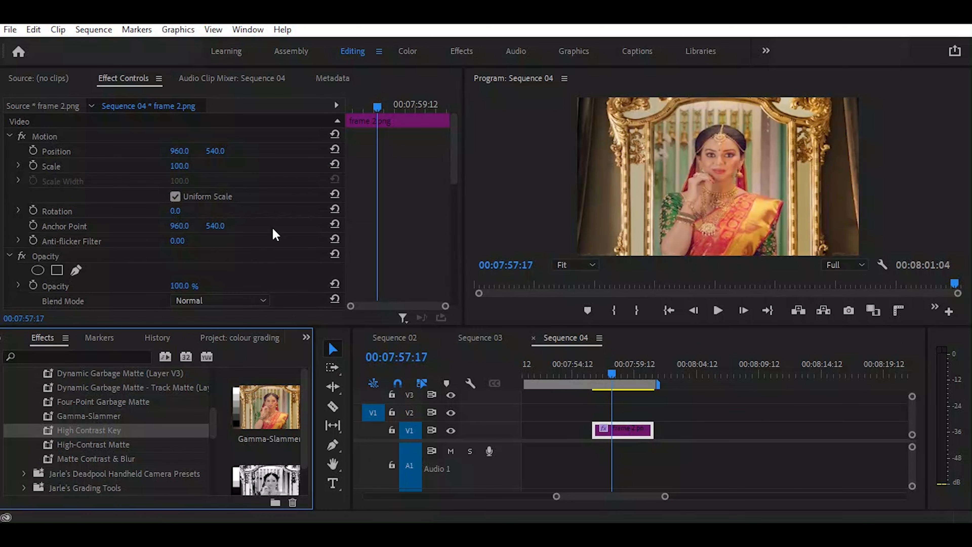
{"action": "scroll", "coordinate": [275, 233], "scroll_direction": "down", "scroll_amount": 5}
{"action": "scroll", "coordinate": [275, 233], "scroll_direction": "down", "scroll_amount": 10}
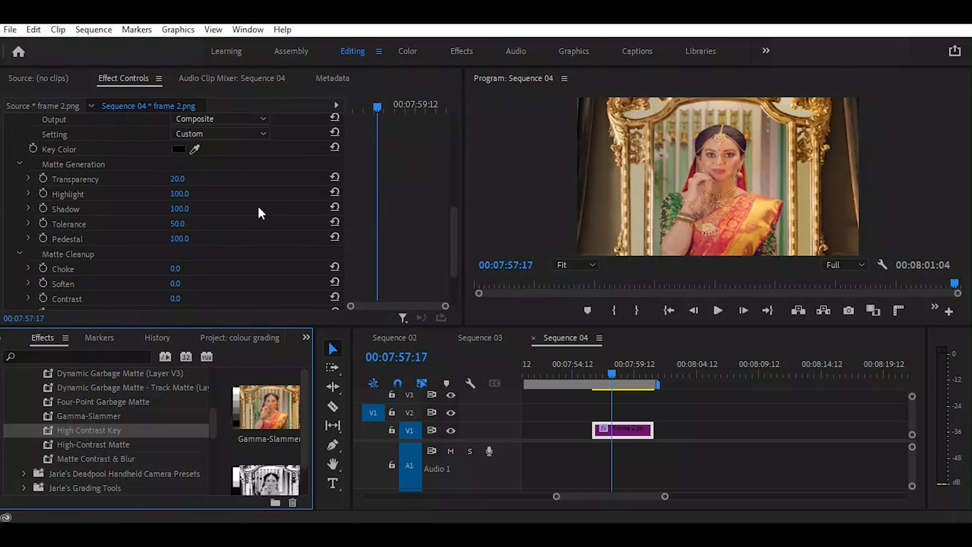
{"action": "scroll", "coordinate": [217, 211], "scroll_direction": "up", "scroll_amount": 4}
Set the frame 2.png key's Transparency to 100 and test its Choke amount, returning it to 0
{"action": "left_click_drag", "start_coordinate": [178, 178], "coordinate": [181, 179]}
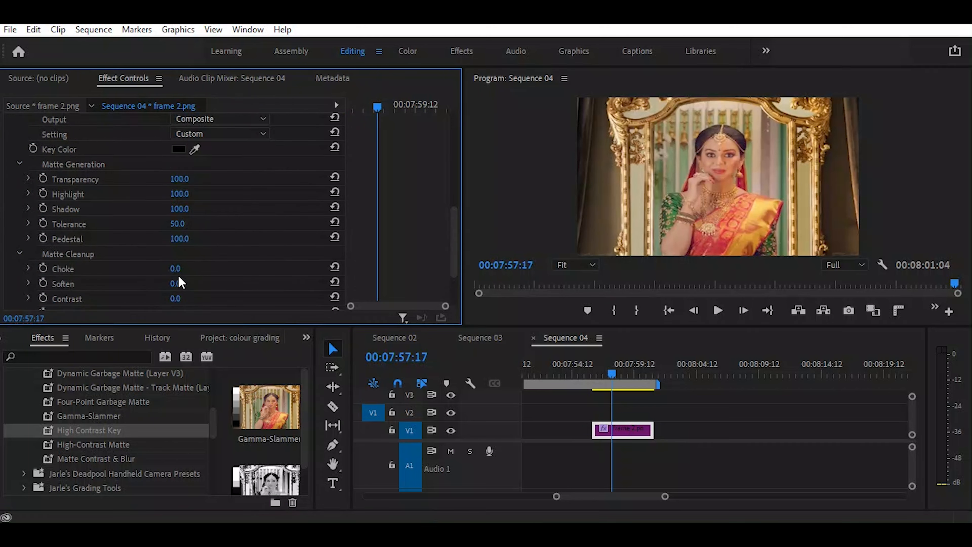
{"action": "left_click_drag", "start_coordinate": [176, 268], "coordinate": [214, 268]}
{"action": "left_click_drag", "start_coordinate": [215, 268], "coordinate": [179, 269]}
{"action": "scroll", "coordinate": [196, 271], "scroll_direction": "down", "scroll_amount": 1}
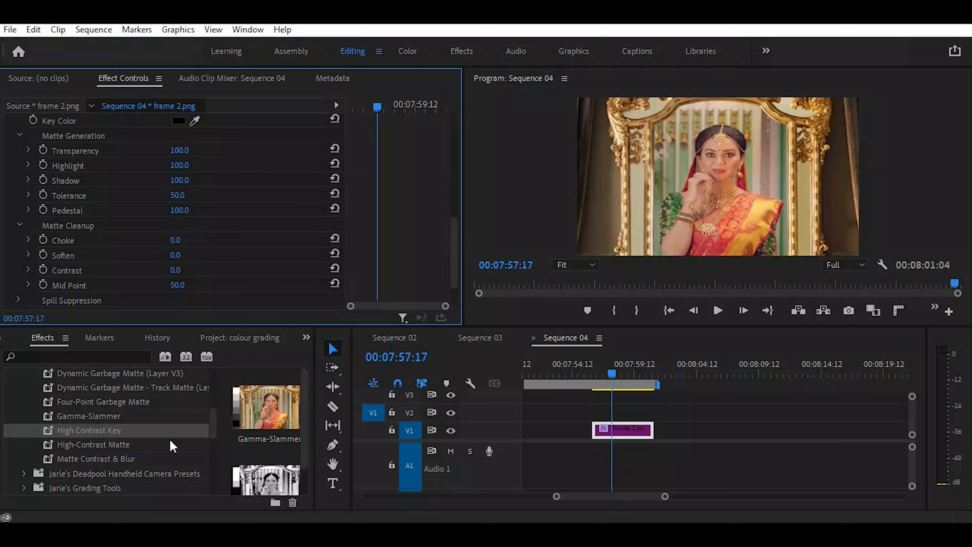
{"action": "scroll", "coordinate": [277, 435], "scroll_direction": "down", "scroll_amount": 1}
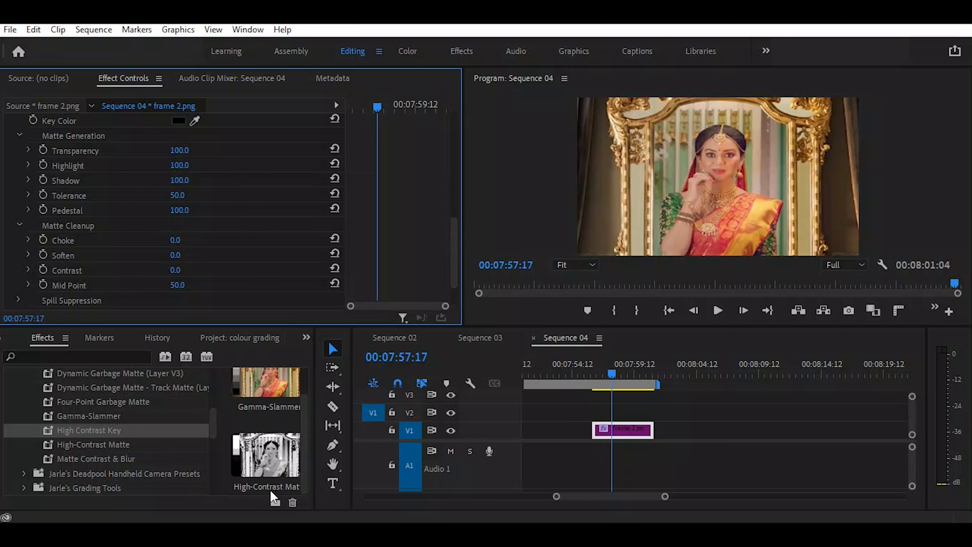
Try the High-Contrast Matte preset on the frame 2.png clip and undo the matte effect
{"action": "left_click", "coordinate": [69, 445]}
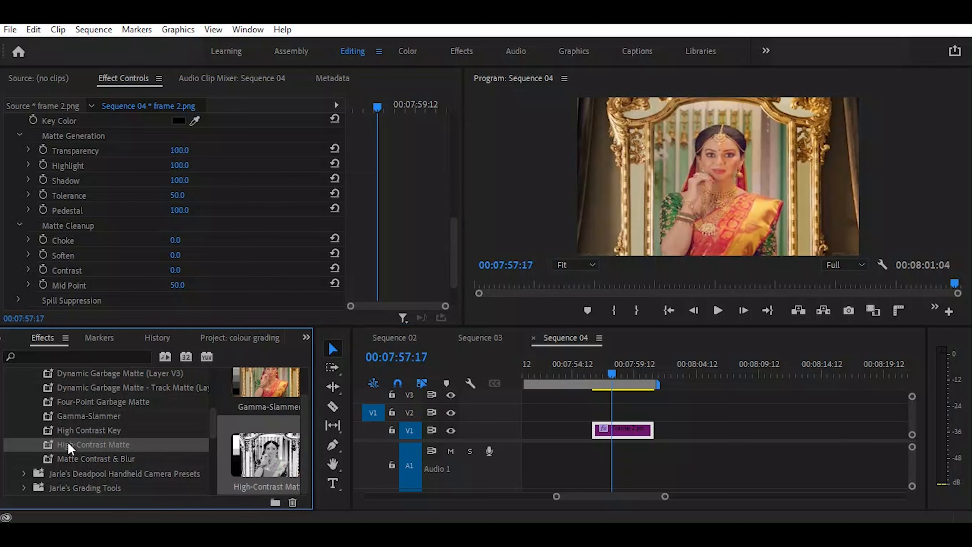
{"action": "left_click_drag", "start_coordinate": [57, 449], "coordinate": [684, 224]}
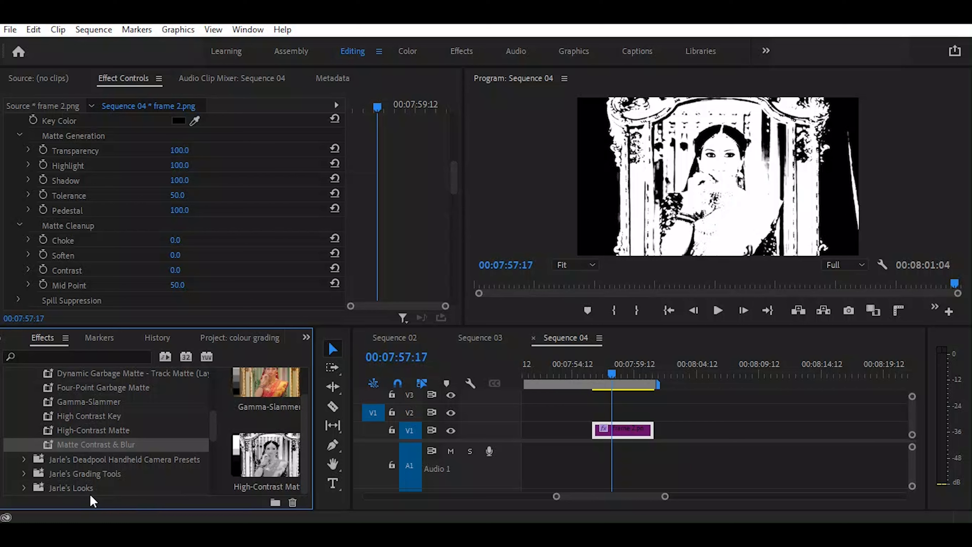
{"action": "scroll", "coordinate": [61, 429], "scroll_direction": "up", "scroll_amount": 4}
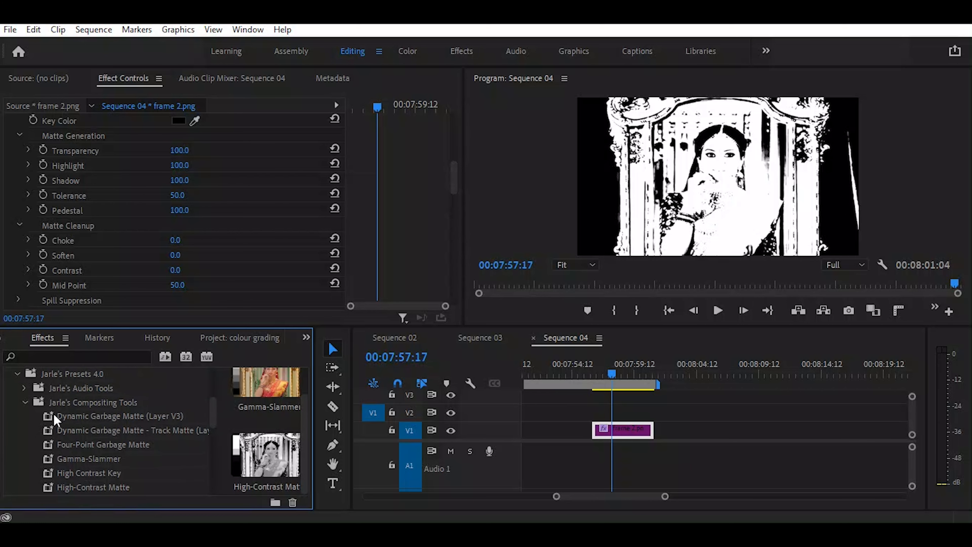
{"action": "left_click", "coordinate": [25, 402]}
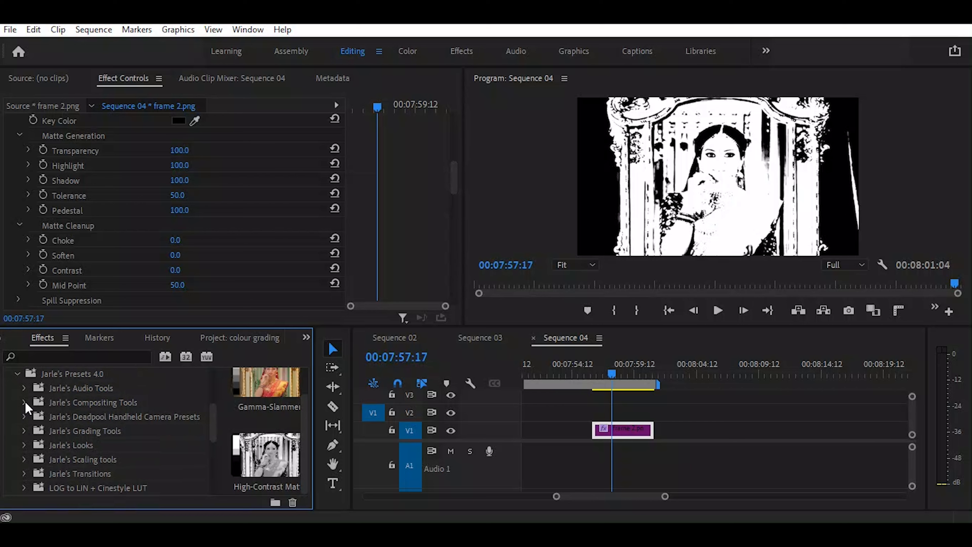
{"action": "left_click", "coordinate": [627, 435]}
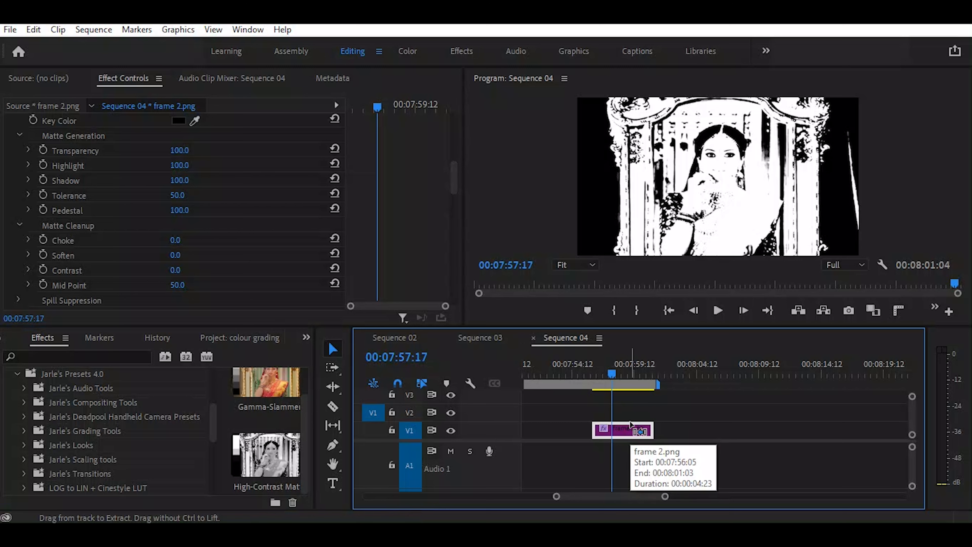
{"action": "key", "text": "ctrl+z"}
{"action": "key", "text": "ctrl+z"}
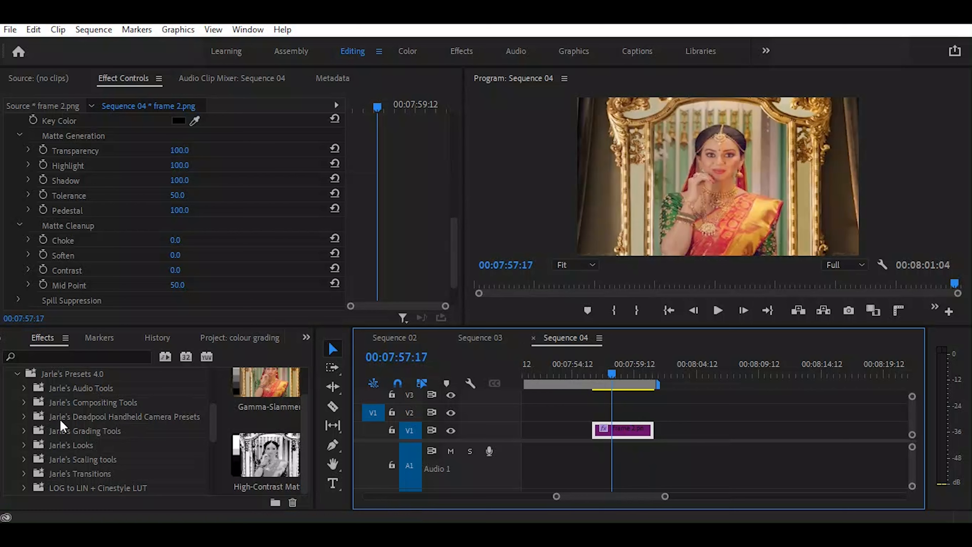
Try the Handheld Camera - Long Lens preset for any footage on the frame 2.png clip
{"action": "left_click", "coordinate": [23, 418]}
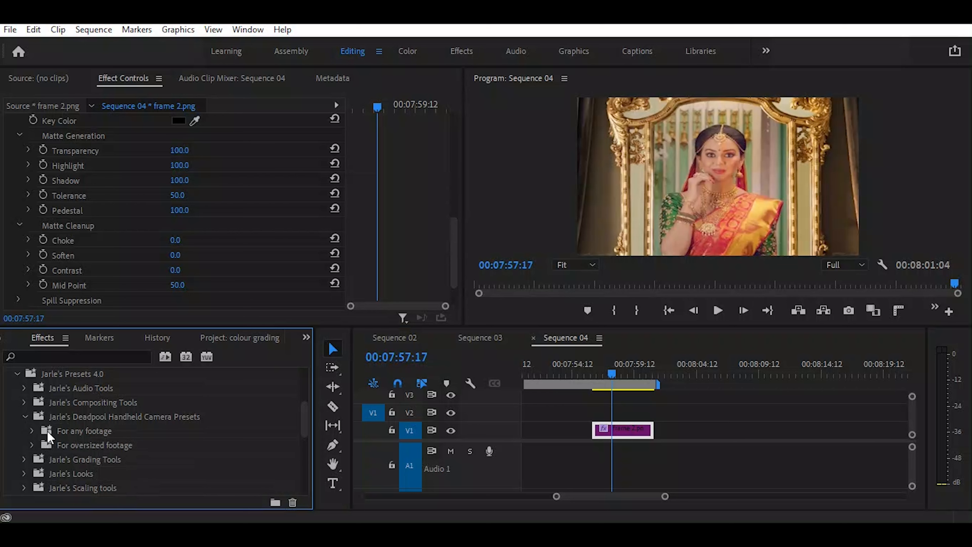
{"action": "left_click", "coordinate": [31, 431]}
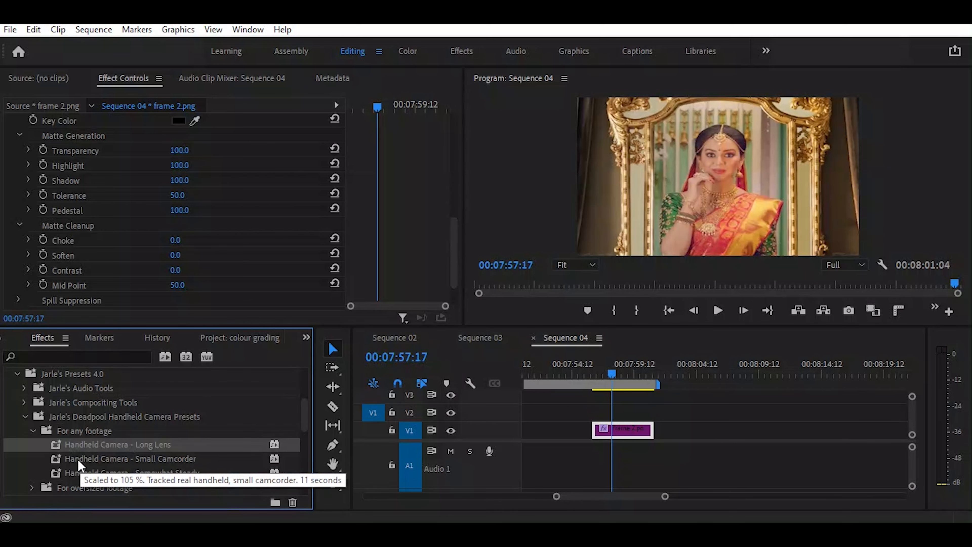
{"action": "left_click_drag", "start_coordinate": [79, 448], "coordinate": [647, 436]}
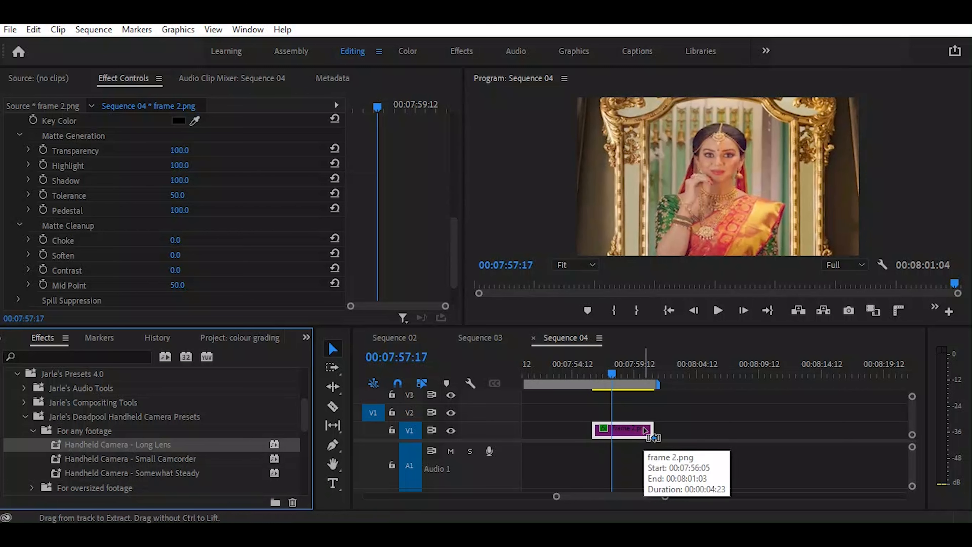
Try the Handheld Camera - Small Camcorder preset on the frame 2.png clip and look through its effect settings
{"action": "left_click", "coordinate": [136, 461]}
{"action": "left_click_drag", "start_coordinate": [106, 460], "coordinate": [626, 434]}
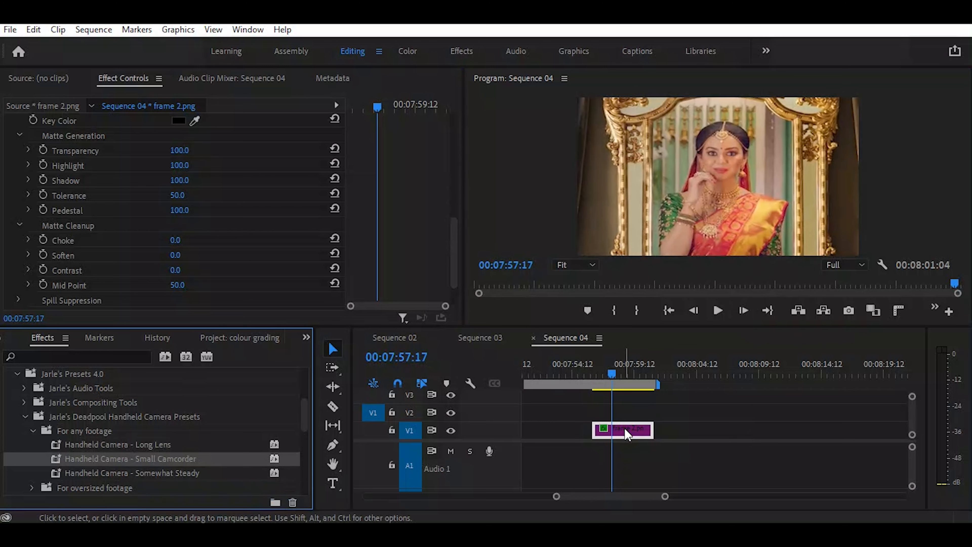
{"action": "scroll", "coordinate": [293, 197], "scroll_direction": "down", "scroll_amount": 2}
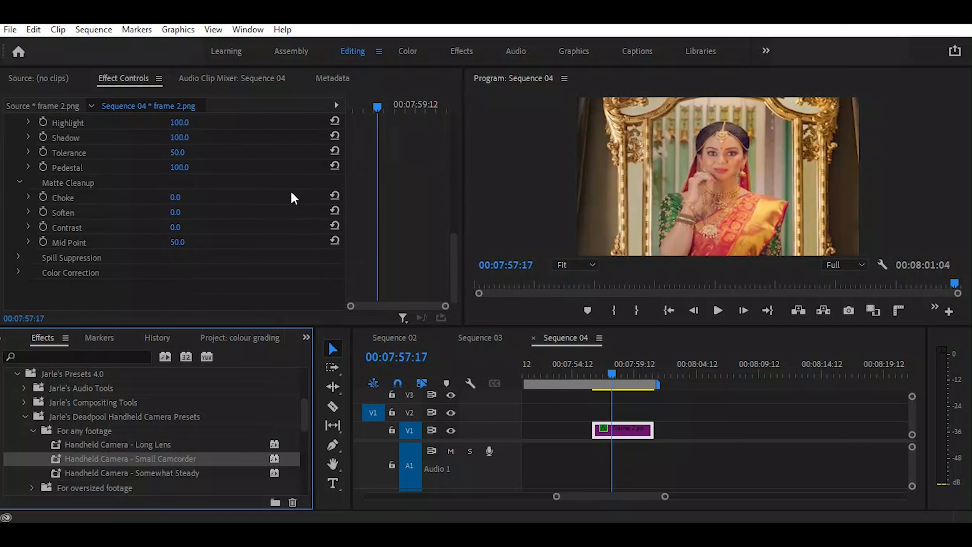
{"action": "scroll", "coordinate": [119, 258], "scroll_direction": "up", "scroll_amount": 3}
{"action": "scroll", "coordinate": [121, 256], "scroll_direction": "up", "scroll_amount": 4}
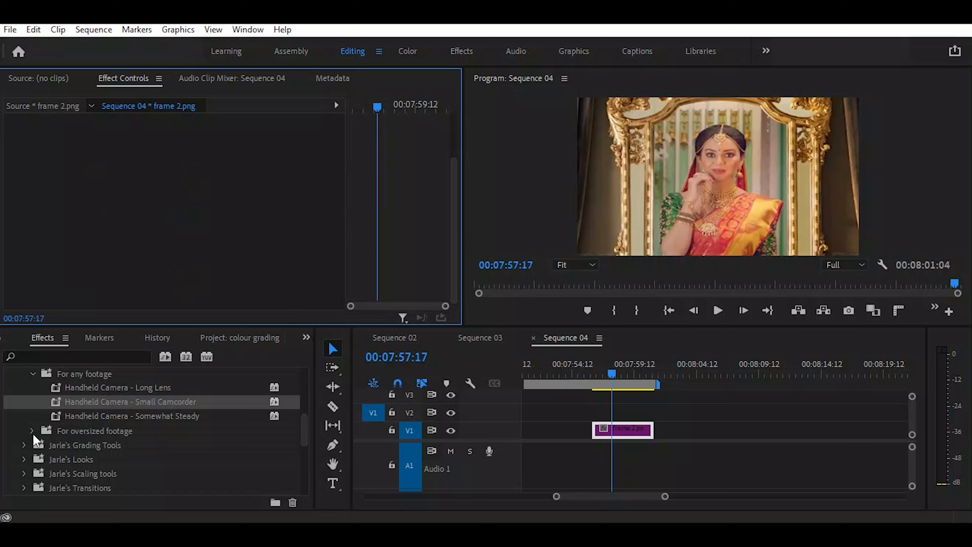
Try the oversized-footage preset Handheld Camera - Lots of Movement on the frame 2.png clip and scrub through its motion
{"action": "left_click", "coordinate": [32, 430]}
{"action": "scroll", "coordinate": [241, 437], "scroll_direction": "down", "scroll_amount": 1}
{"action": "scroll", "coordinate": [240, 437], "scroll_direction": "down", "scroll_amount": 1}
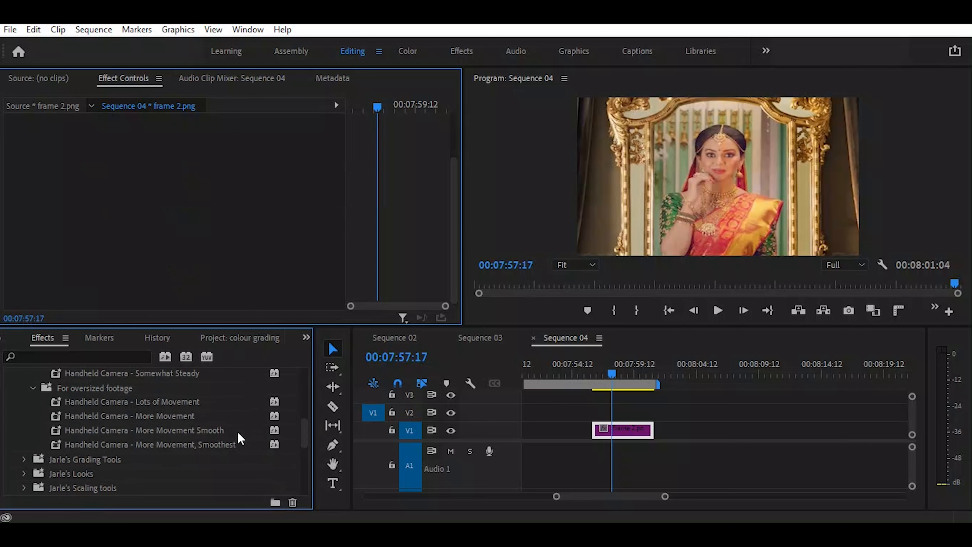
{"action": "left_click", "coordinate": [172, 404]}
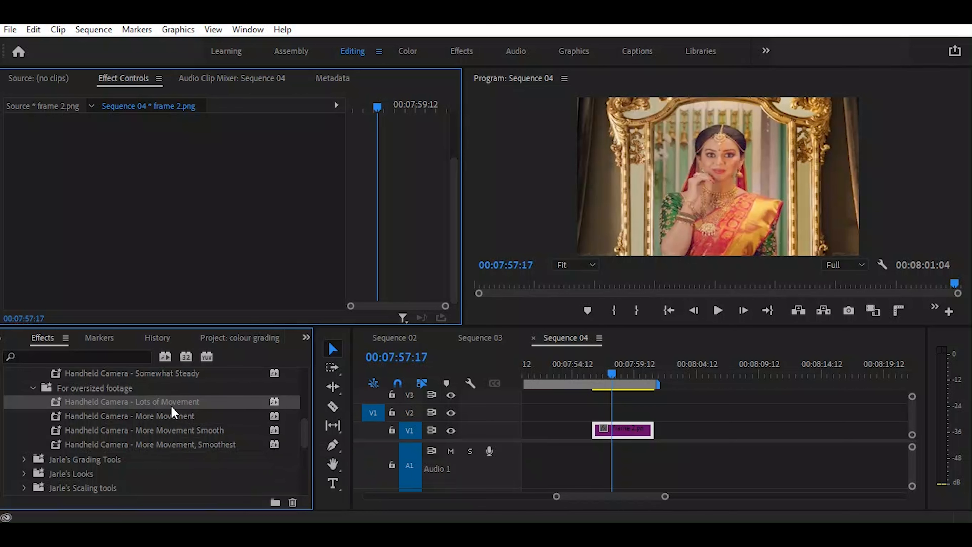
{"action": "left_click_drag", "start_coordinate": [172, 406], "coordinate": [618, 438]}
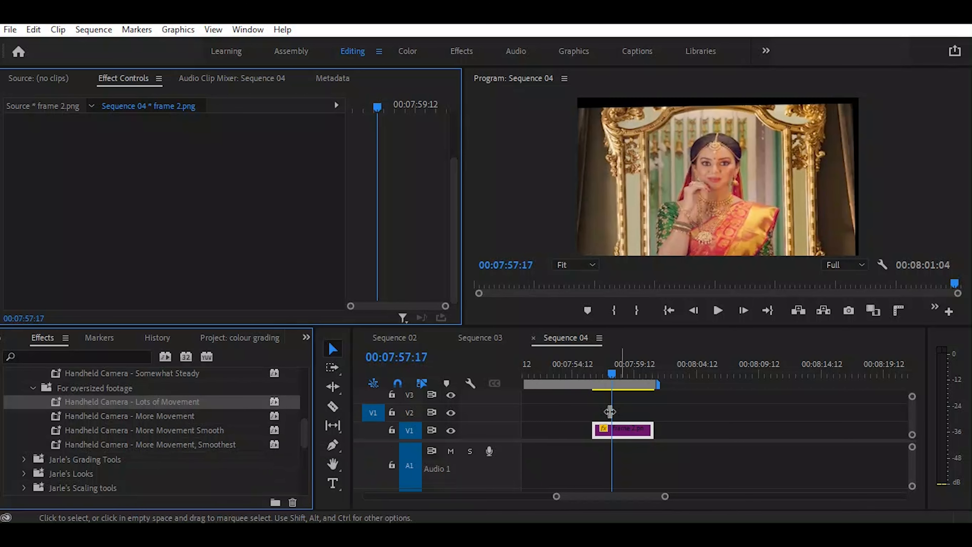
{"action": "left_click_drag", "start_coordinate": [612, 373], "coordinate": [652, 382]}
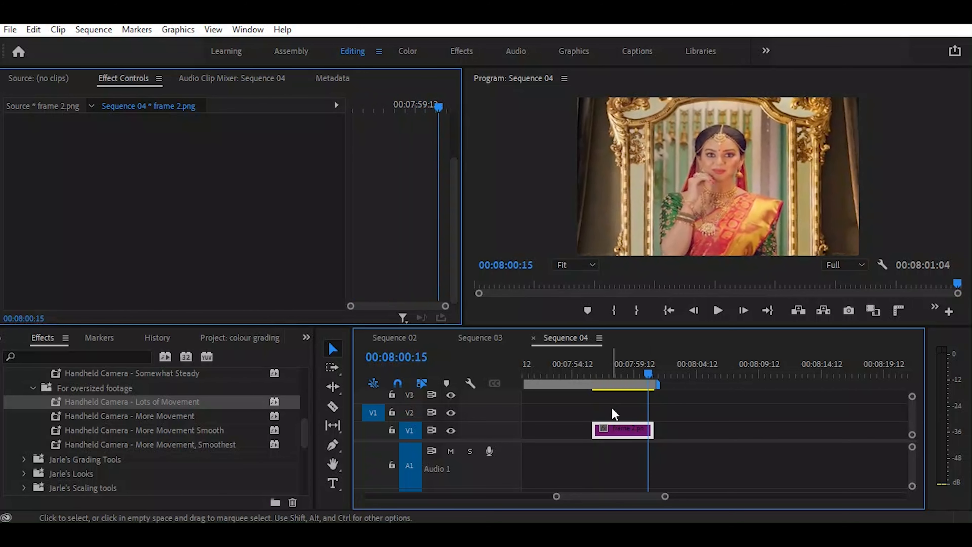
Try the Handheld Camera - More Movement preset on the frame 2.png clip and scrub through the result
{"action": "left_click", "coordinate": [97, 418]}
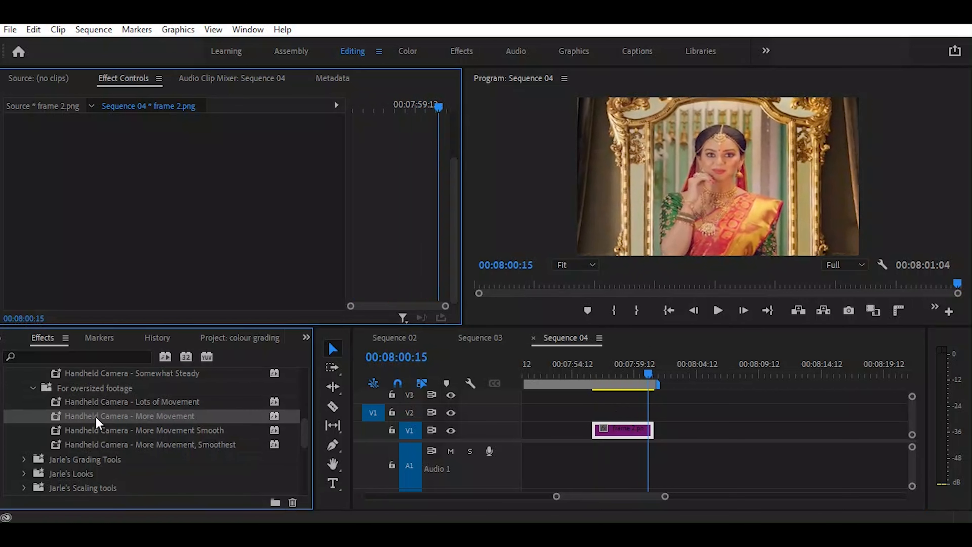
{"action": "left_click_drag", "start_coordinate": [95, 421], "coordinate": [629, 434]}
{"action": "left_click_drag", "start_coordinate": [612, 373], "coordinate": [647, 380]}
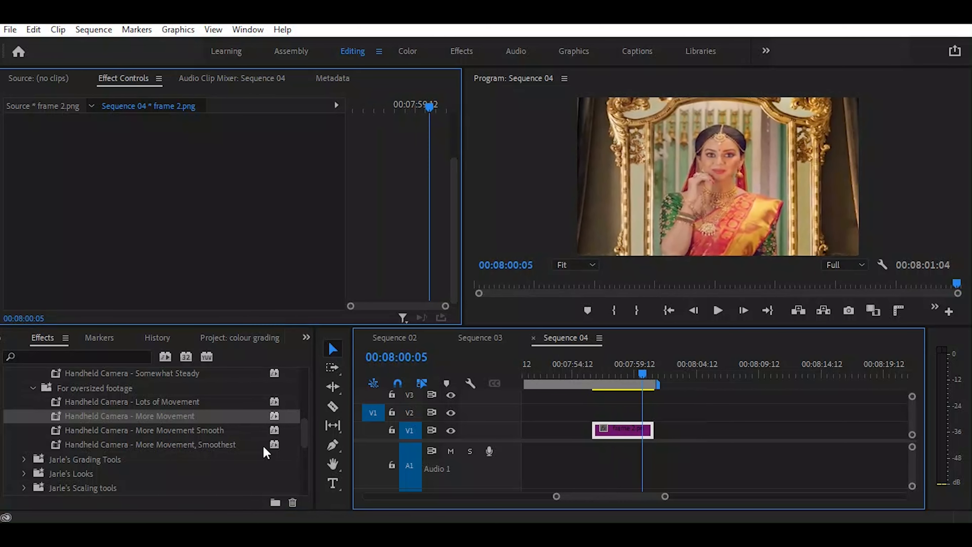
Apply the Handheld Camera - More Movement Smooth preset to the frame 2.png clip and preview it by scrubbing to 00:08:00:08
{"action": "left_click", "coordinate": [219, 432]}
{"action": "left_click_drag", "start_coordinate": [173, 436], "coordinate": [622, 434]}
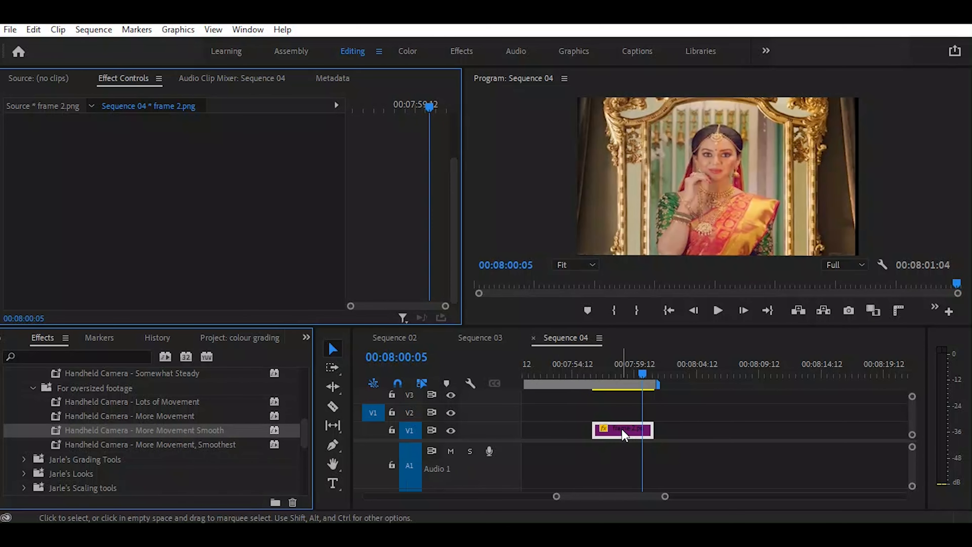
{"action": "left_click_drag", "start_coordinate": [606, 376], "coordinate": [645, 391]}
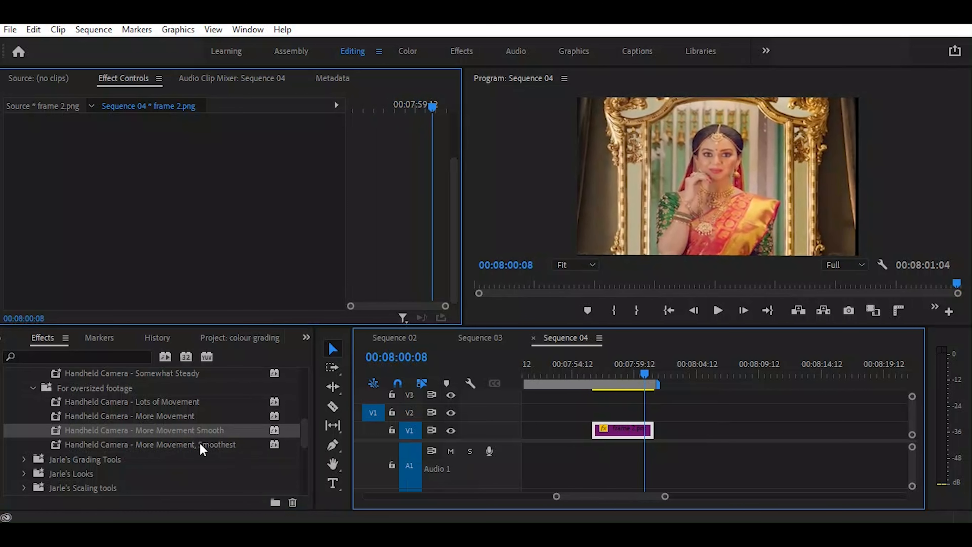
Collapse the oversized-footage handheld presets and look through the presets in Jarle's Grading Tools
{"action": "scroll", "coordinate": [203, 449], "scroll_direction": "down", "scroll_amount": 1}
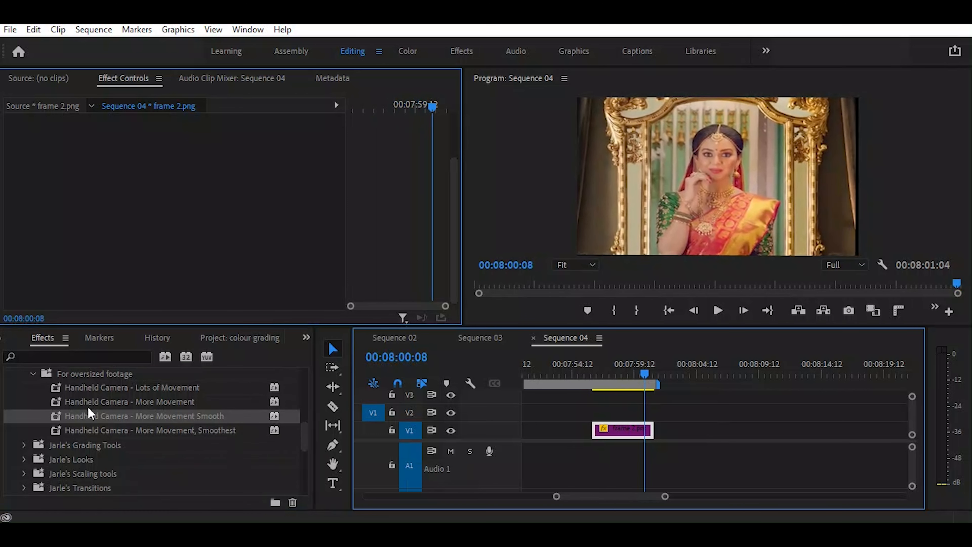
{"action": "left_click", "coordinate": [33, 374]}
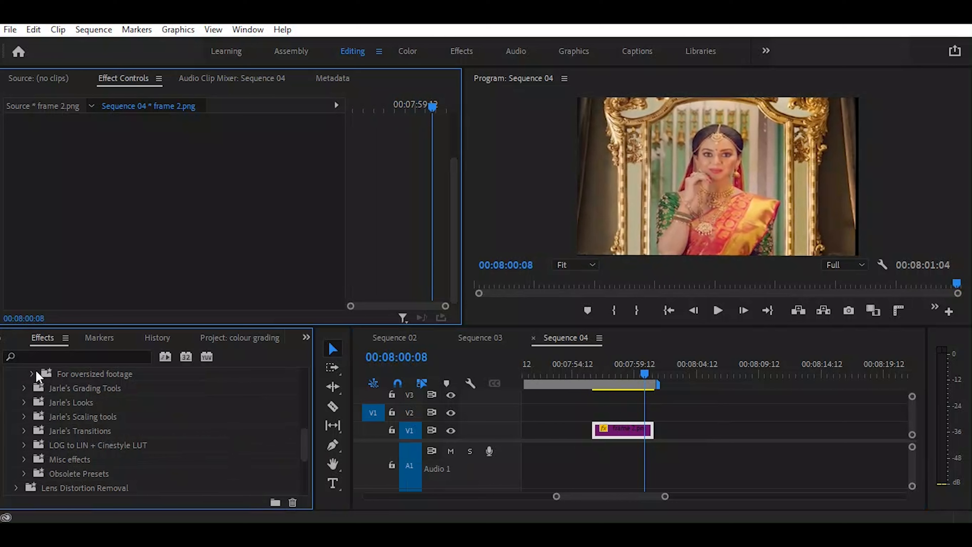
{"action": "left_click", "coordinate": [24, 387]}
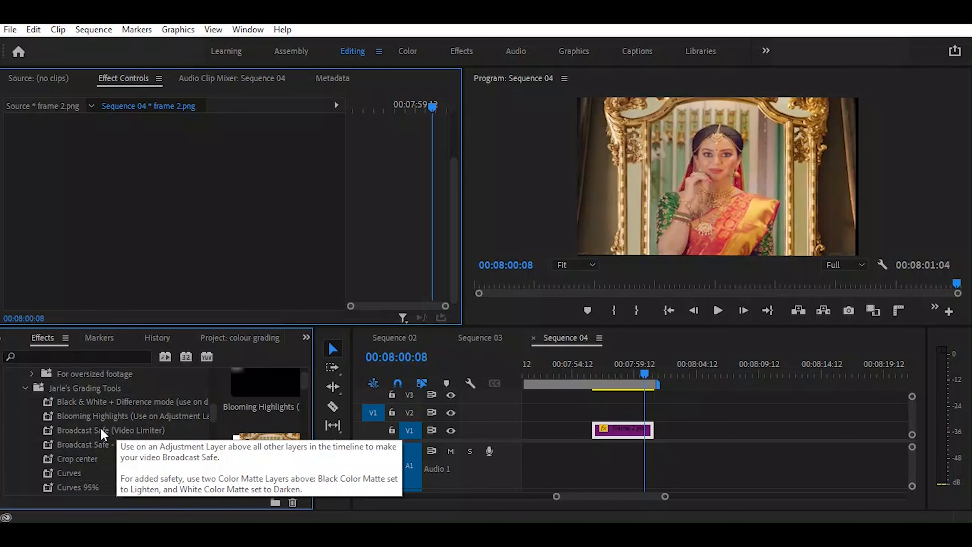
{"action": "scroll", "coordinate": [107, 461], "scroll_direction": "down", "scroll_amount": 2}
{"action": "scroll", "coordinate": [107, 461], "scroll_direction": "down", "scroll_amount": 5}
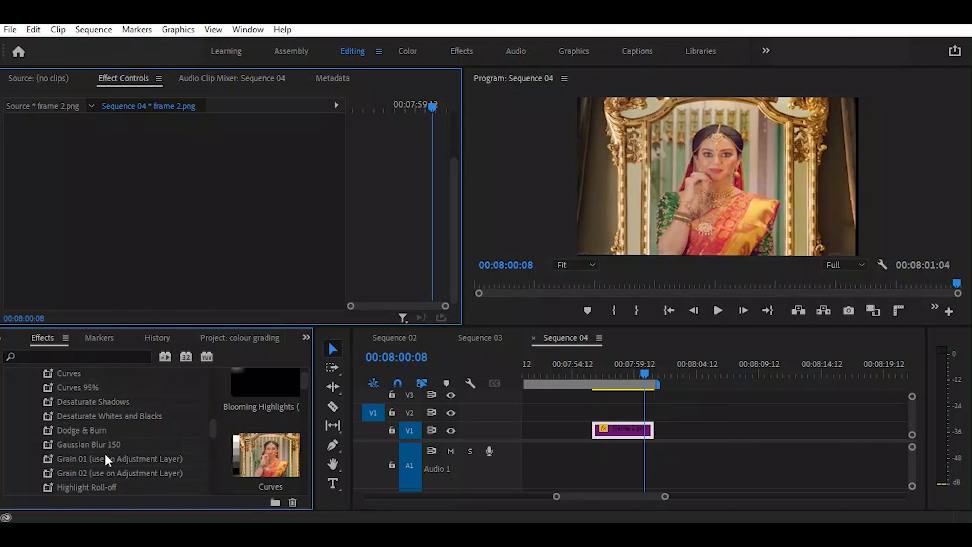
{"action": "scroll", "coordinate": [98, 458], "scroll_direction": "down", "scroll_amount": 2}
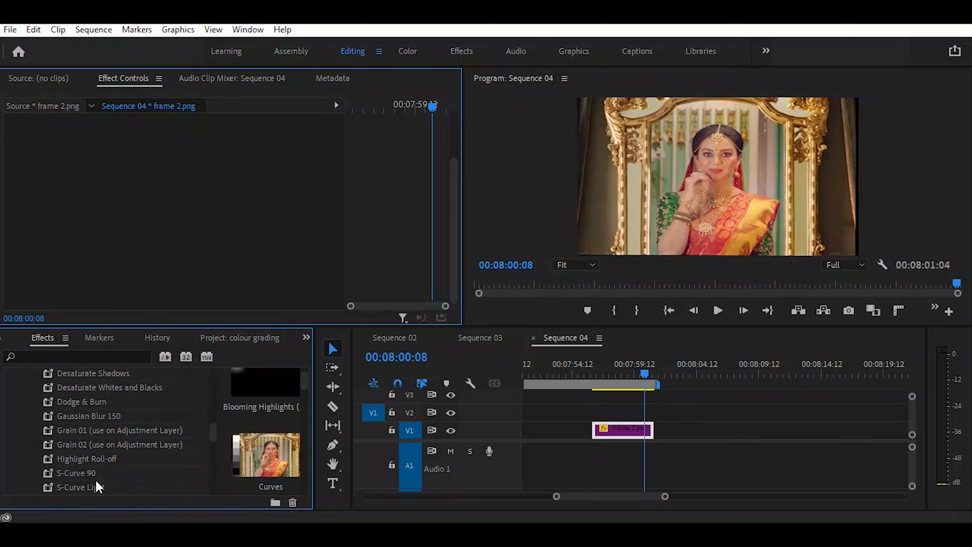
{"action": "scroll", "coordinate": [93, 474], "scroll_direction": "down", "scroll_amount": 2}
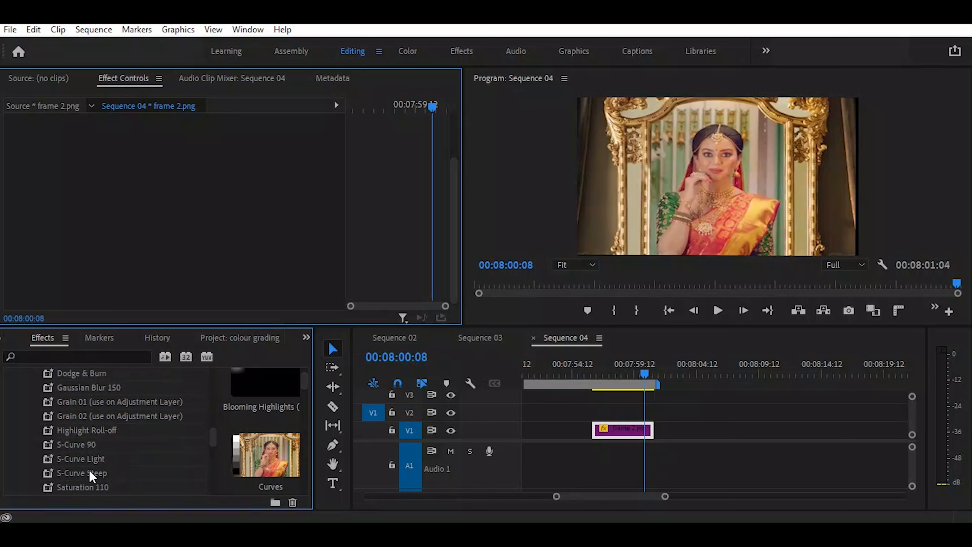
{"action": "scroll", "coordinate": [91, 477], "scroll_direction": "down", "scroll_amount": 3}
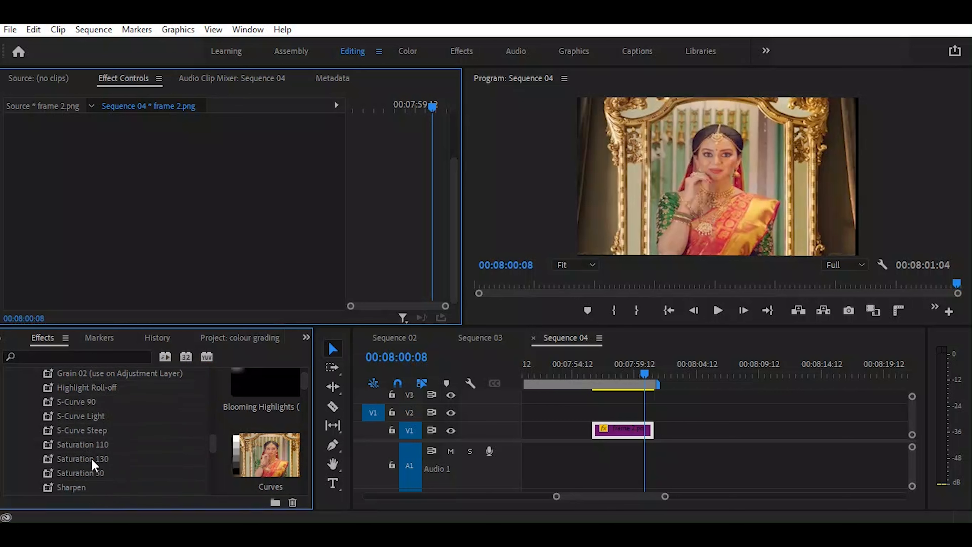
Try the Saturation 130 and Saturation 50 grading presets on the frame 2.png clip
{"action": "left_click", "coordinate": [89, 461]}
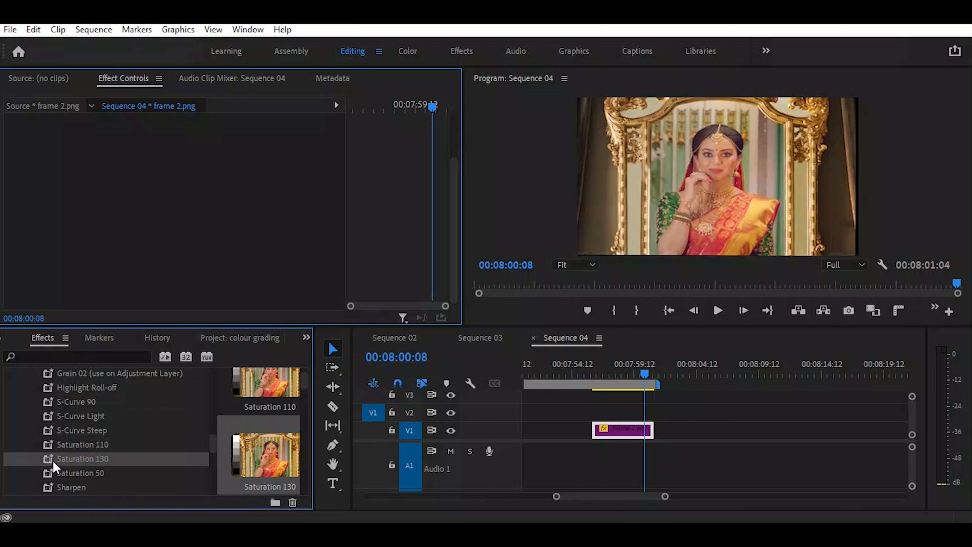
{"action": "left_click_drag", "start_coordinate": [458, 453], "coordinate": [623, 432]}
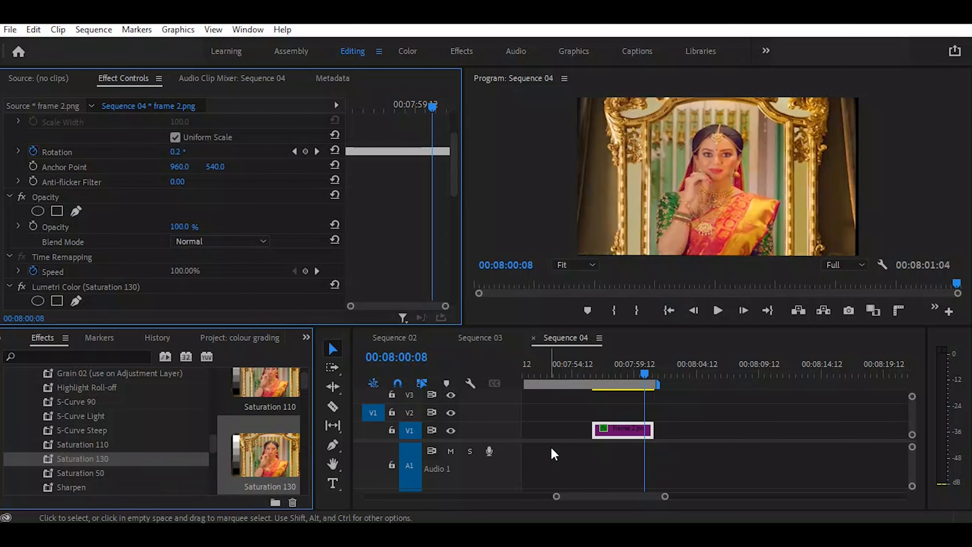
{"action": "left_click", "coordinate": [87, 474]}
{"action": "left_click_drag", "start_coordinate": [80, 474], "coordinate": [624, 432]}
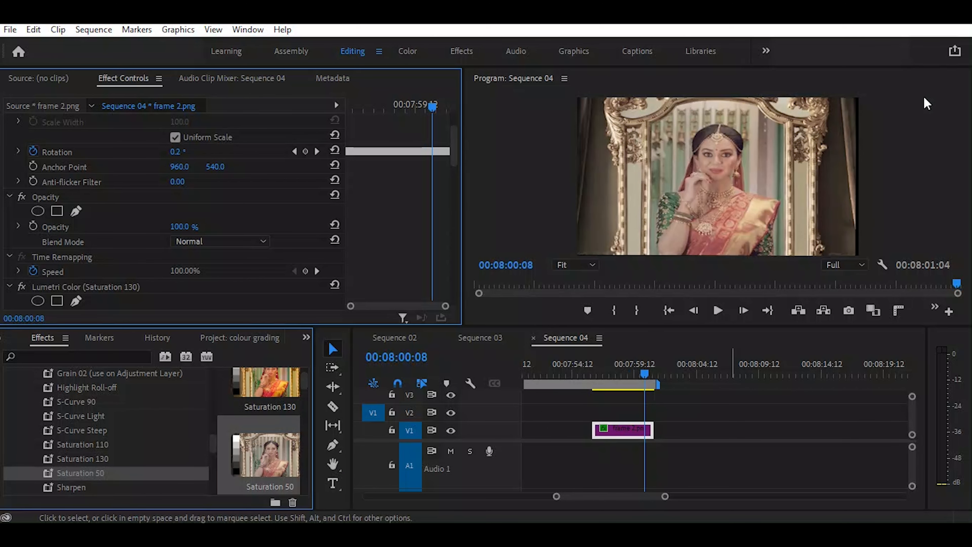
Apply the Unsharp Mask grading preset to the frame 2.png clip at 00:08:10:05
{"action": "scroll", "coordinate": [63, 463], "scroll_direction": "down", "scroll_amount": 1}
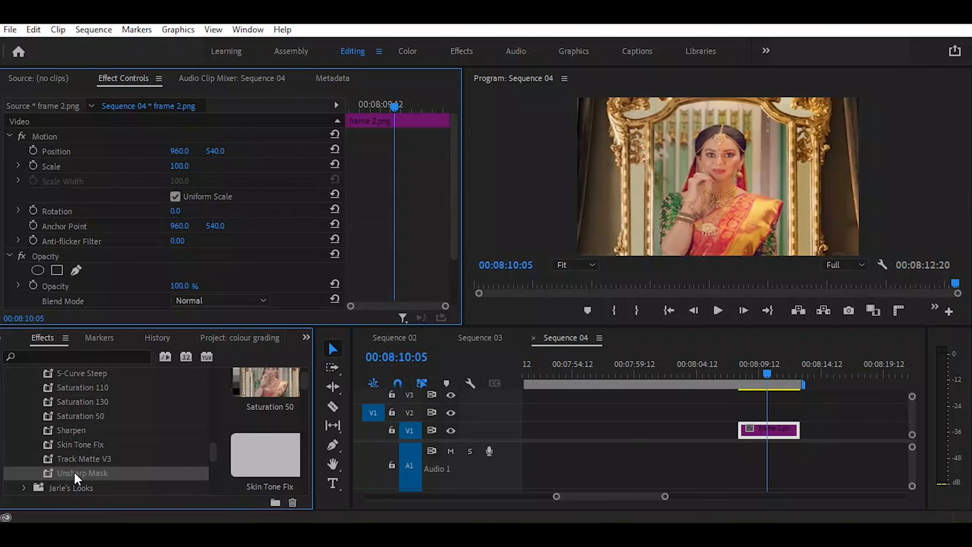
{"action": "left_click_drag", "start_coordinate": [76, 479], "coordinate": [767, 431]}
Open the Jarle's Looks presets and examine the previews of Amber and Bleach Bypass 01
{"action": "scroll", "coordinate": [202, 412], "scroll_direction": "down", "scroll_amount": 1}
{"action": "scroll", "coordinate": [199, 411], "scroll_direction": "down", "scroll_amount": 1}
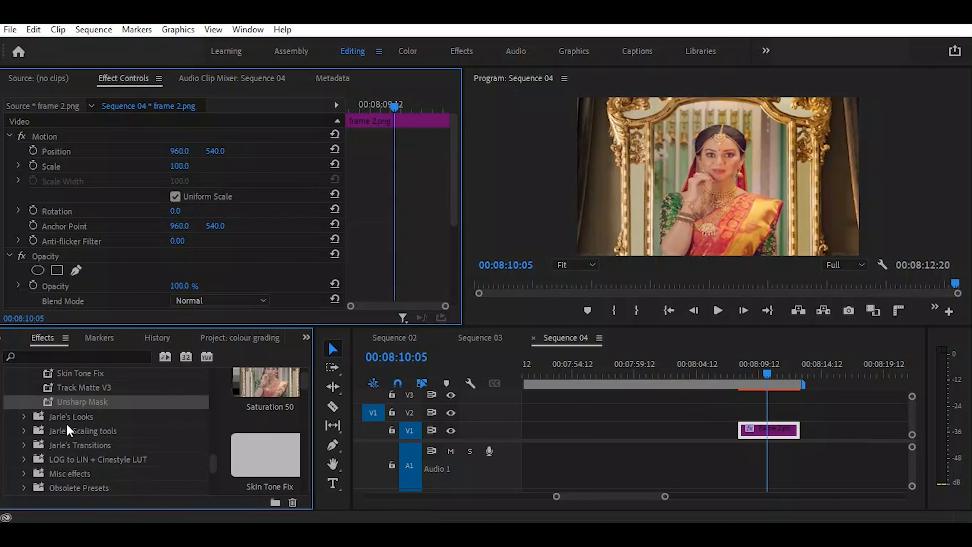
{"action": "left_click", "coordinate": [24, 416]}
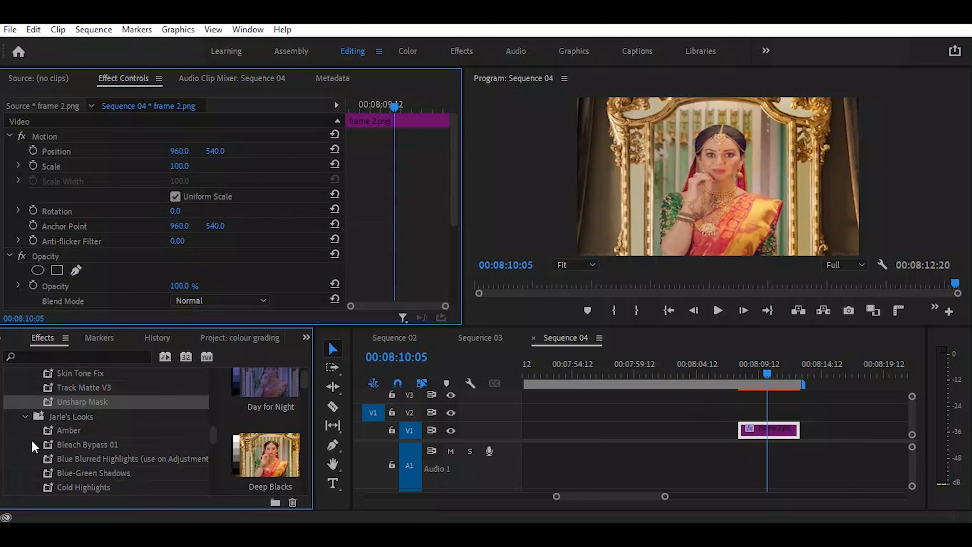
{"action": "left_click", "coordinate": [73, 432]}
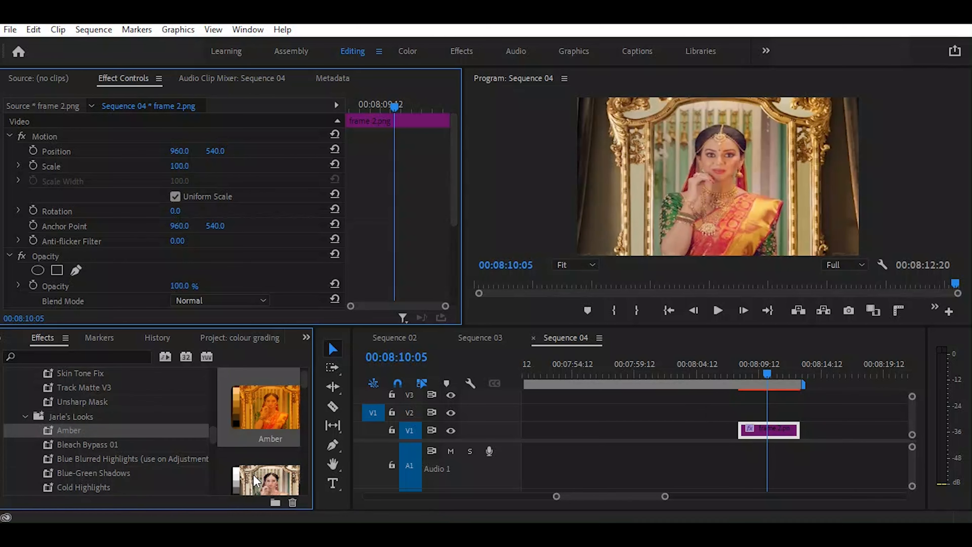
{"action": "left_click", "coordinate": [86, 445]}
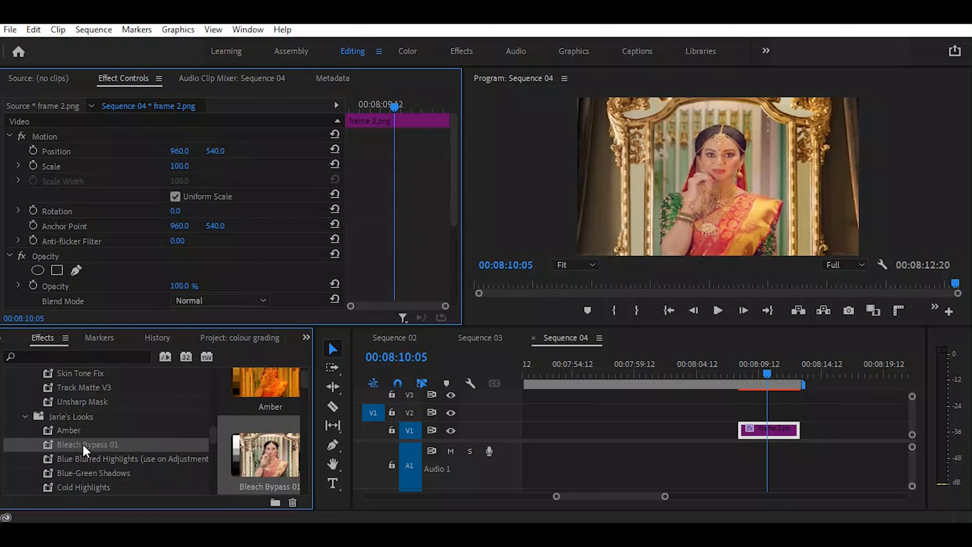
Try the Blue Blurred Highlights and Blue-Green Shadows look presets on the frame 2.png clip
{"action": "scroll", "coordinate": [85, 449], "scroll_direction": "down", "scroll_amount": 2}
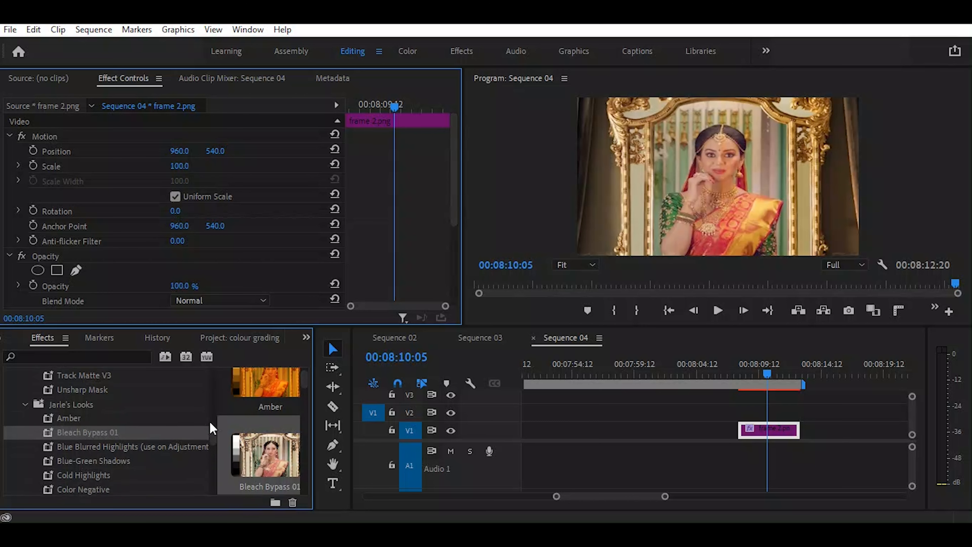
{"action": "left_click", "coordinate": [121, 436]}
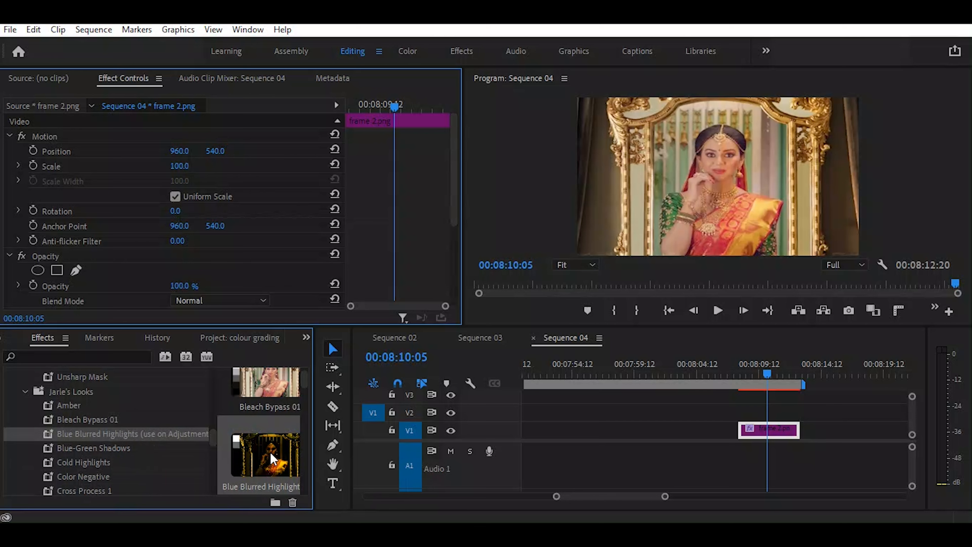
{"action": "left_click_drag", "start_coordinate": [272, 458], "coordinate": [776, 435]}
{"action": "left_click", "coordinate": [113, 447]}
{"action": "left_click_drag", "start_coordinate": [113, 448], "coordinate": [779, 436]}
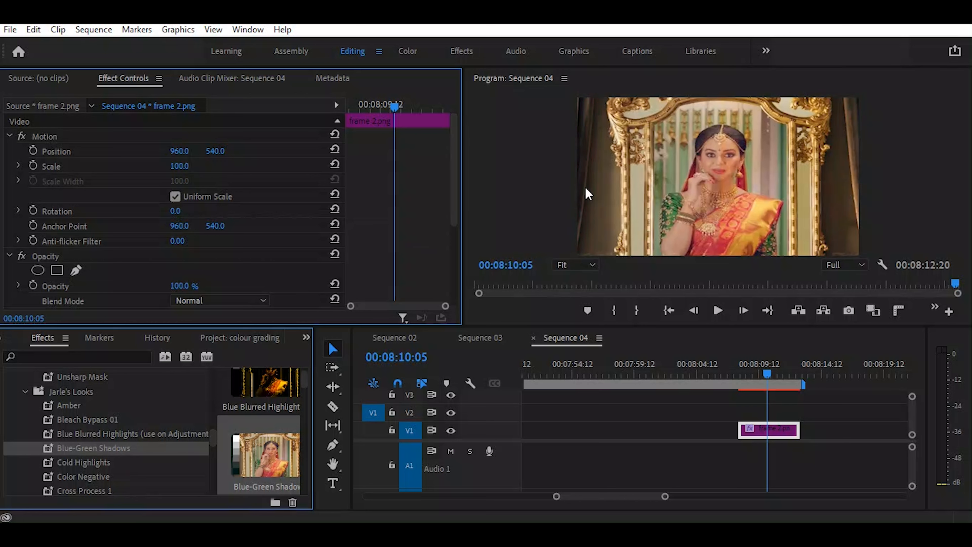
Look through the remaining Jarle's Looks presets and examine the Day for Night preview
{"action": "scroll", "coordinate": [141, 462], "scroll_direction": "down", "scroll_amount": 3}
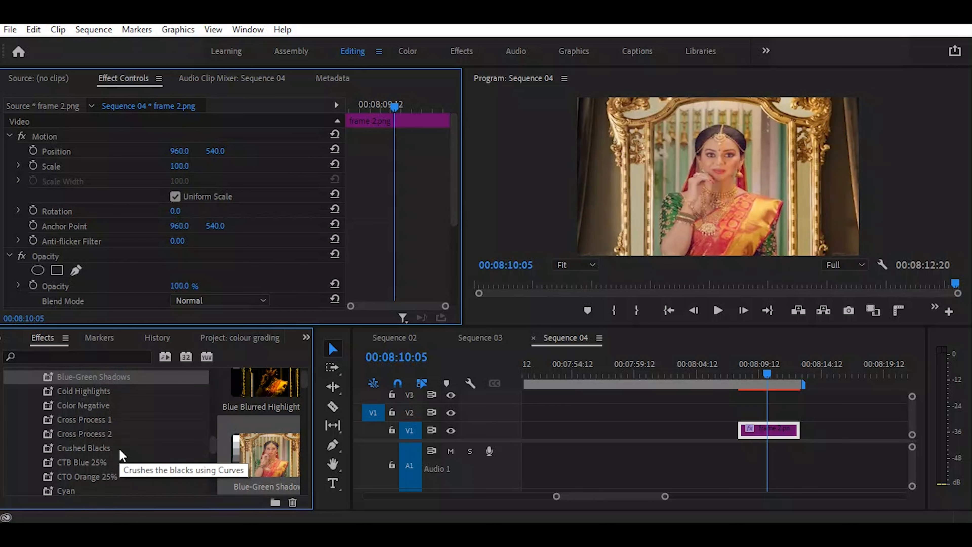
{"action": "scroll", "coordinate": [120, 449], "scroll_direction": "down", "scroll_amount": 2}
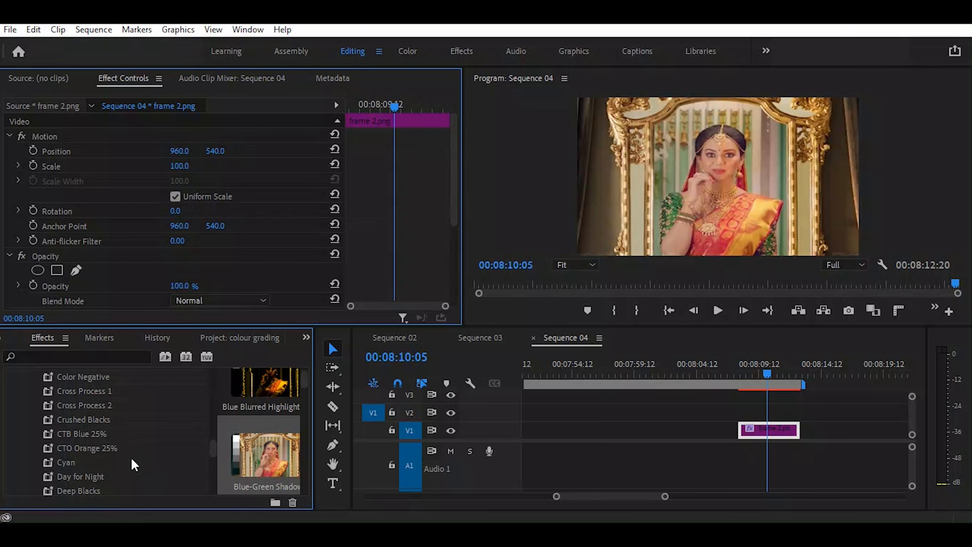
{"action": "scroll", "coordinate": [128, 455], "scroll_direction": "down", "scroll_amount": 3}
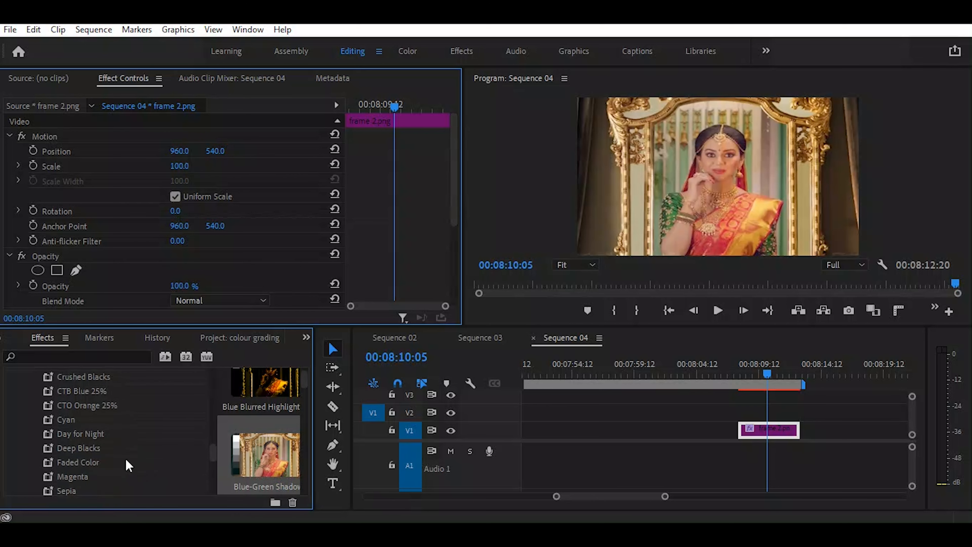
{"action": "left_click", "coordinate": [87, 436]}
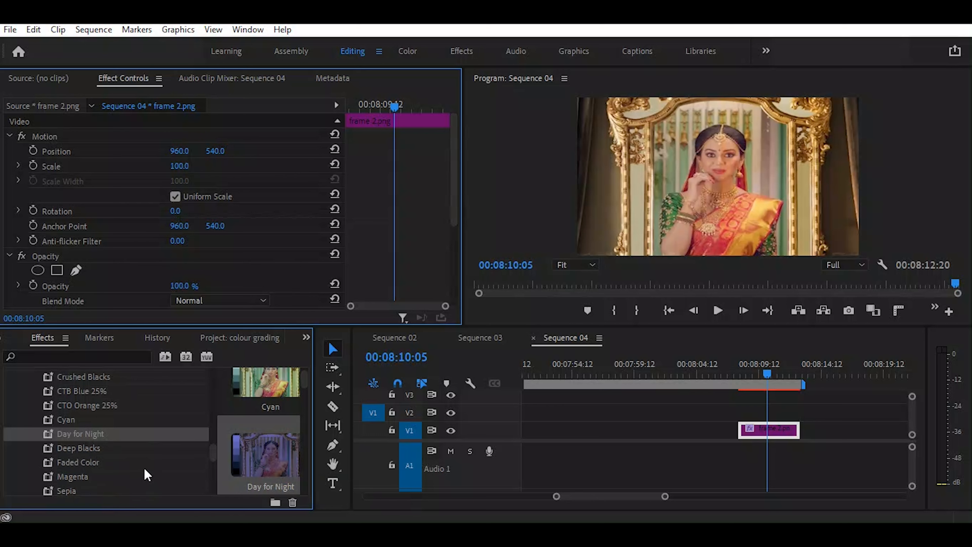
{"action": "scroll", "coordinate": [144, 466], "scroll_direction": "down", "scroll_amount": 3}
{"action": "scroll", "coordinate": [145, 473], "scroll_direction": "up", "scroll_amount": 1}
{"action": "scroll", "coordinate": [139, 465], "scroll_direction": "down", "scroll_amount": 3}
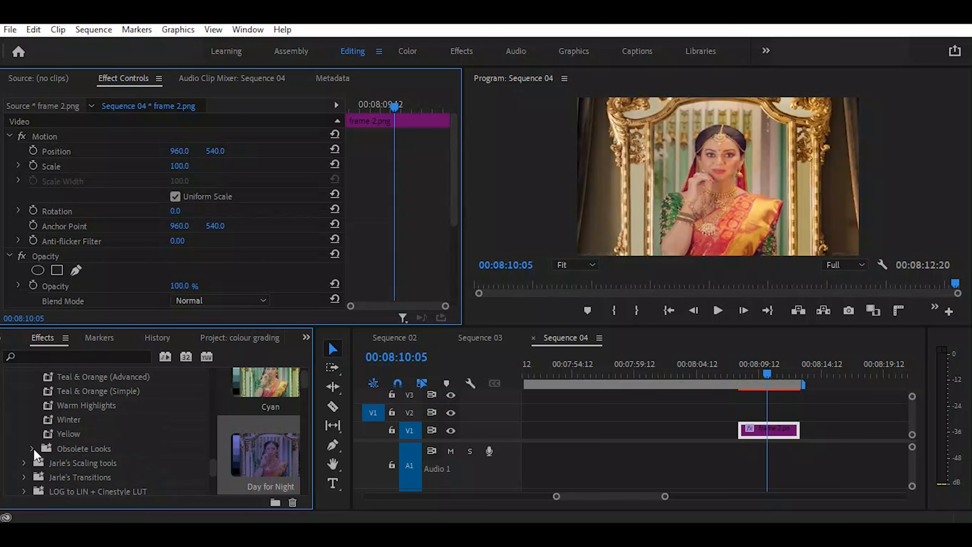
Try the PiP 33% LL scaling preset on the frame 2.png clip and look through the other PiPs 33% presets
{"action": "scroll", "coordinate": [86, 383], "scroll_direction": "down", "scroll_amount": 3}
{"action": "scroll", "coordinate": [87, 387], "scroll_direction": "up", "scroll_amount": 1}
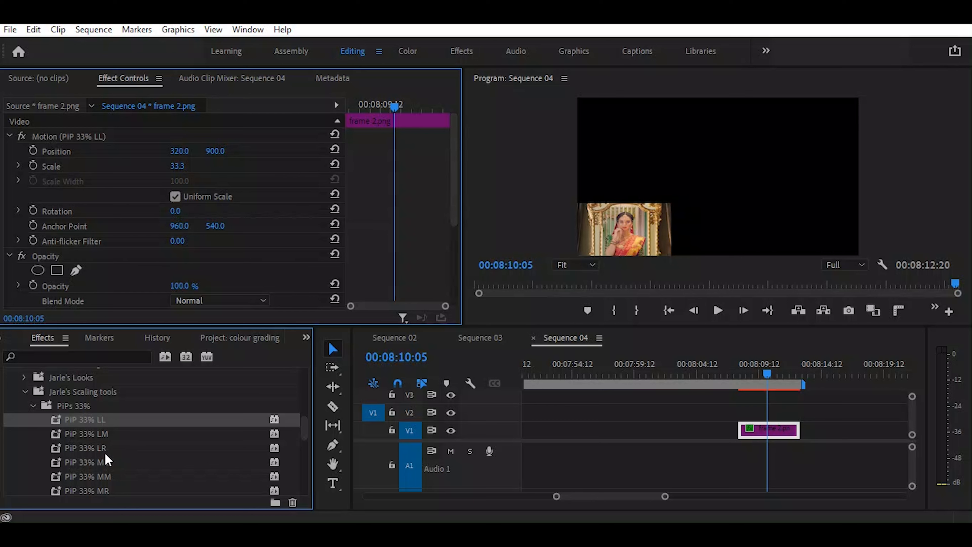
{"action": "scroll", "coordinate": [103, 467], "scroll_direction": "down", "scroll_amount": 1}
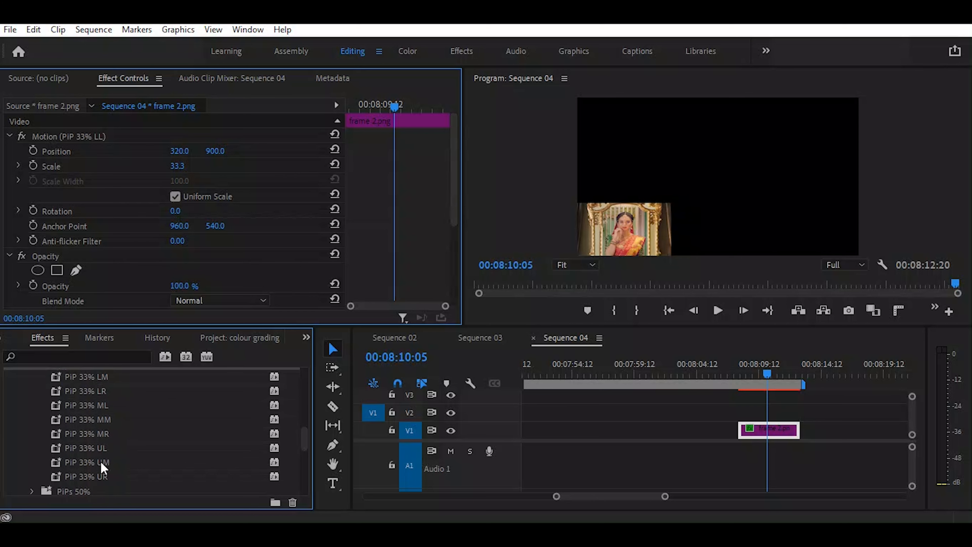
{"action": "scroll", "coordinate": [102, 439], "scroll_direction": "up", "scroll_amount": 1}
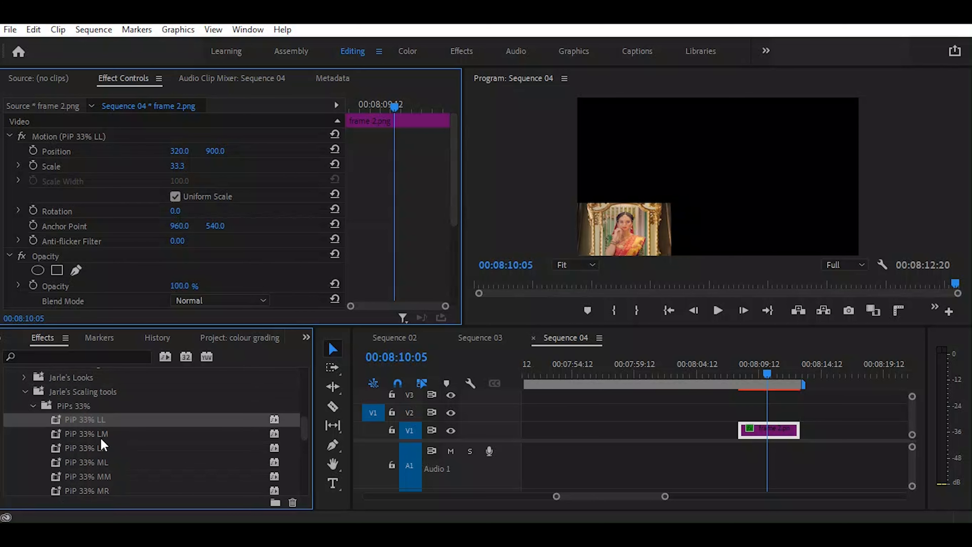
{"action": "left_click", "coordinate": [32, 404]}
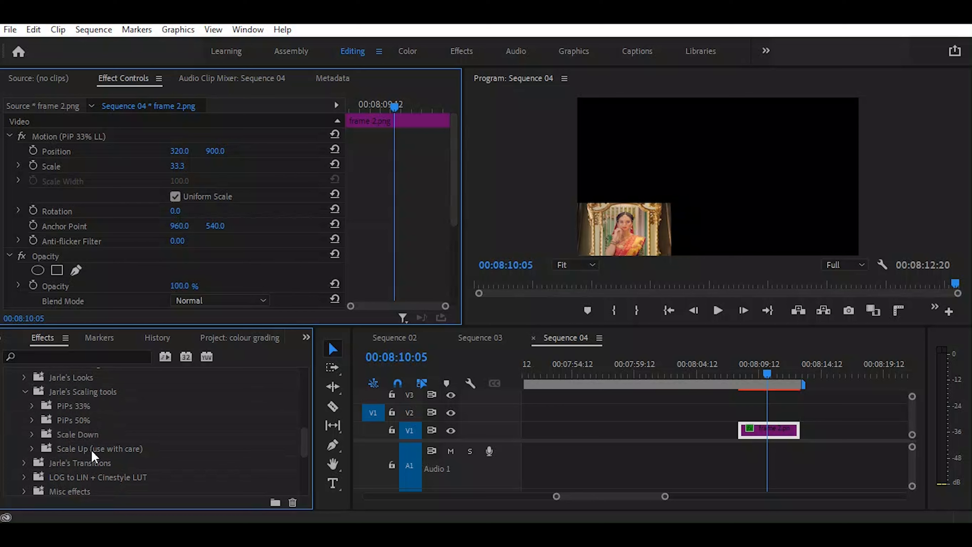
Look through the Scale Down presets and undo the PiP 33% LL preset on the clip
{"action": "left_click", "coordinate": [32, 434]}
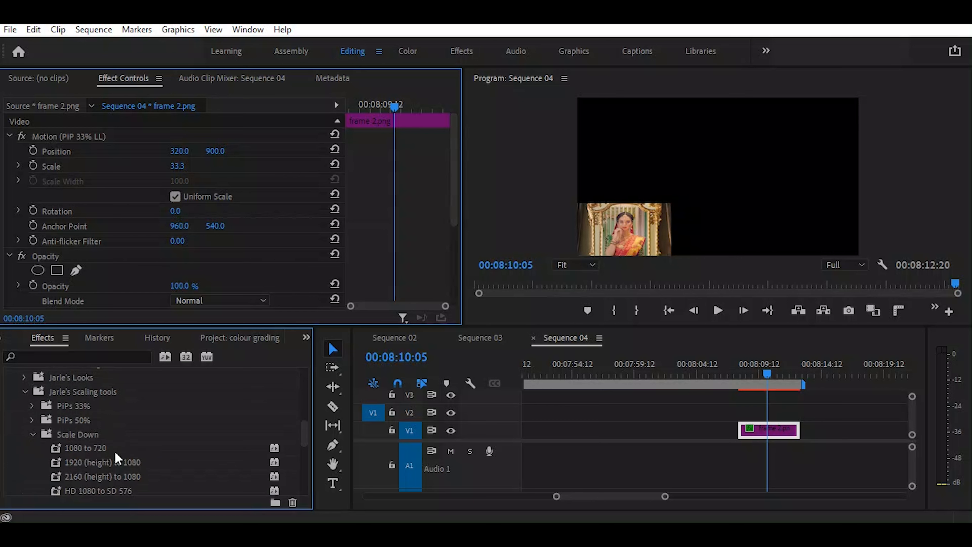
{"action": "scroll", "coordinate": [110, 461], "scroll_direction": "down", "scroll_amount": 1}
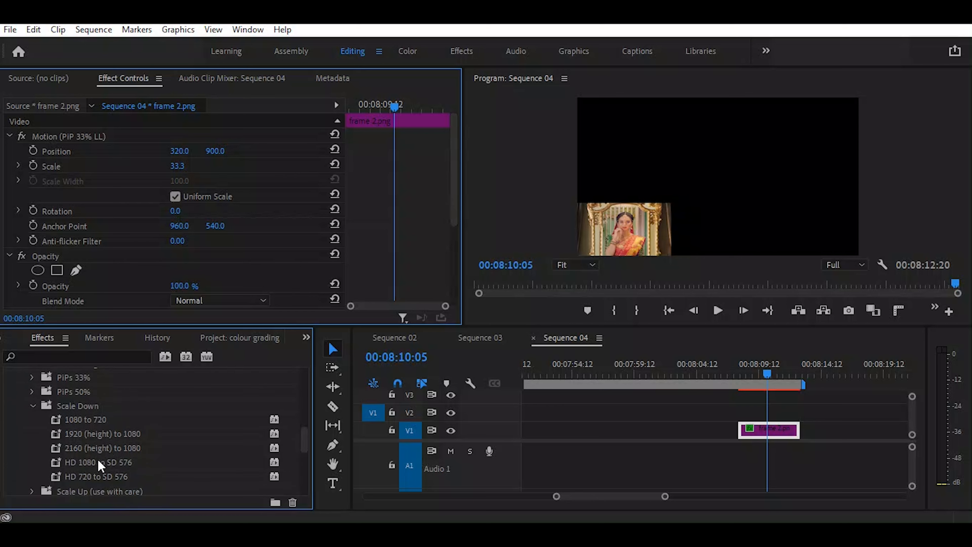
{"action": "scroll", "coordinate": [100, 465], "scroll_direction": "down", "scroll_amount": 1}
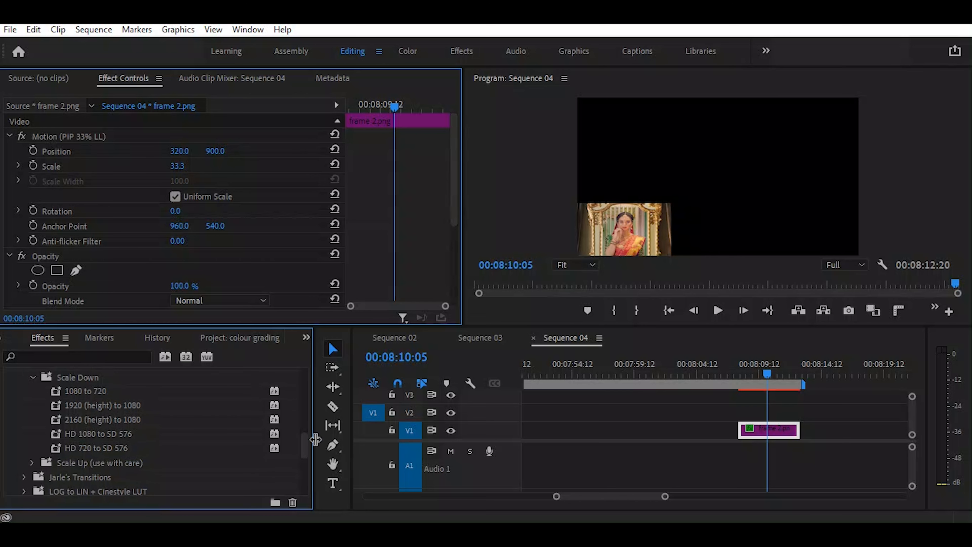
{"action": "key", "text": "ctrl+z"}
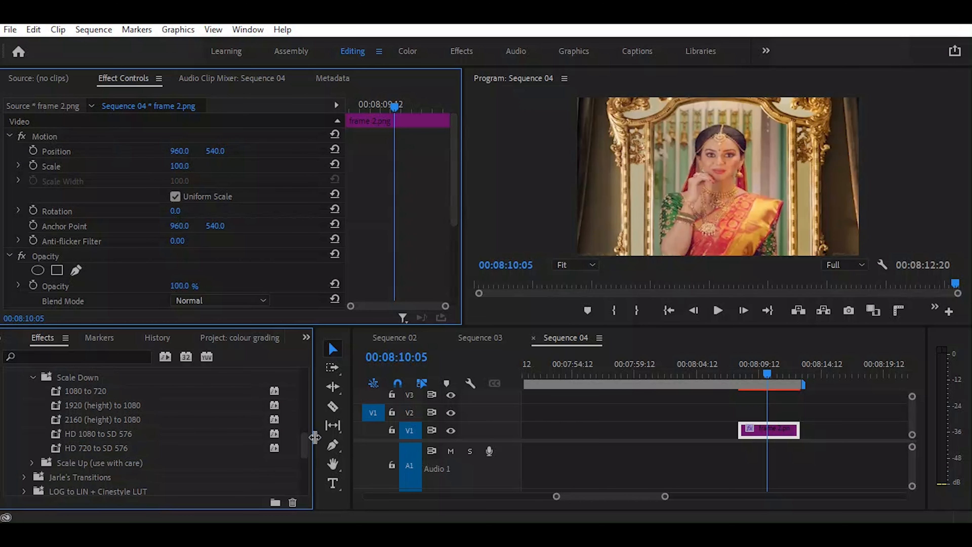
Try the 2160 (height) to 1080 scale-down preset on the frame 2.png clip, then undo it
{"action": "left_click", "coordinate": [101, 435]}
{"action": "left_click", "coordinate": [72, 421]}
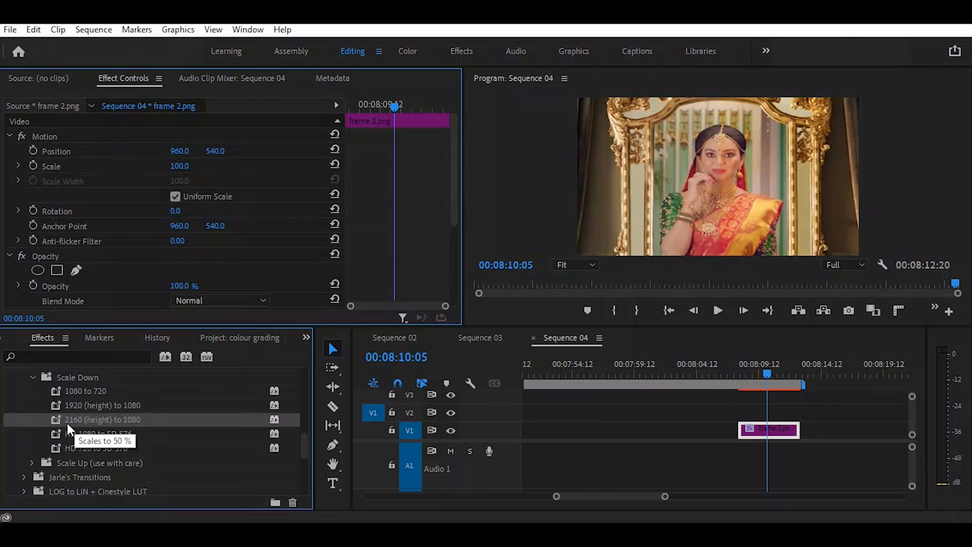
{"action": "left_click_drag", "start_coordinate": [57, 419], "coordinate": [762, 432]}
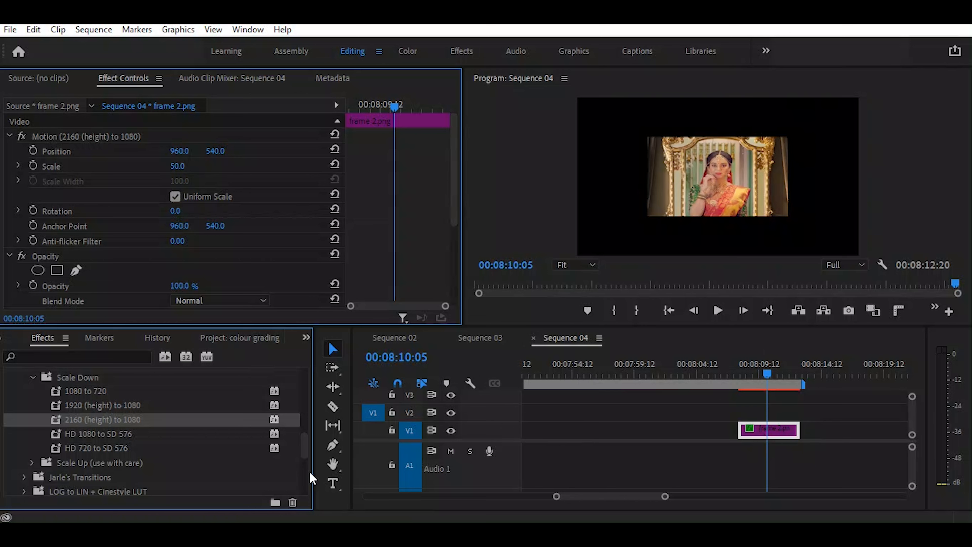
{"action": "left_click", "coordinate": [120, 434]}
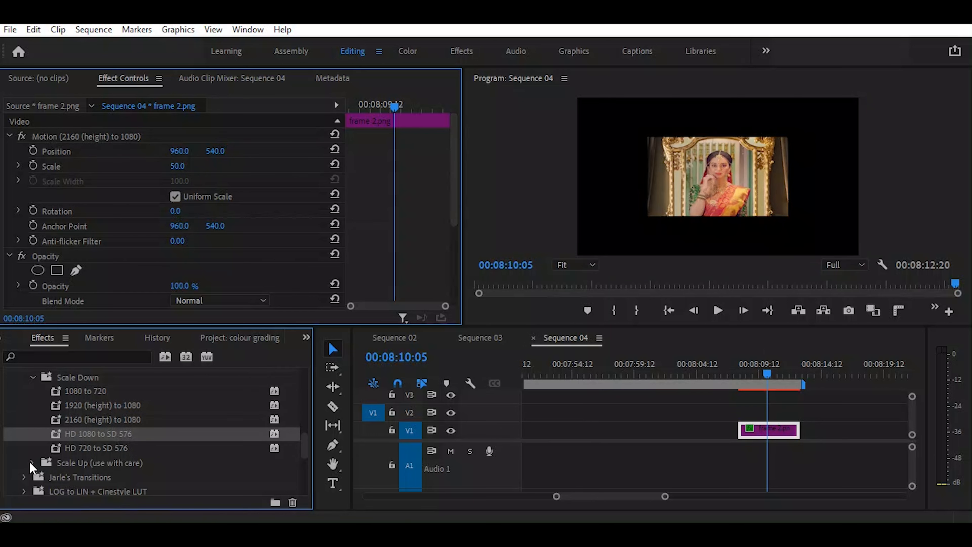
{"action": "key", "text": "ctrl+z"}
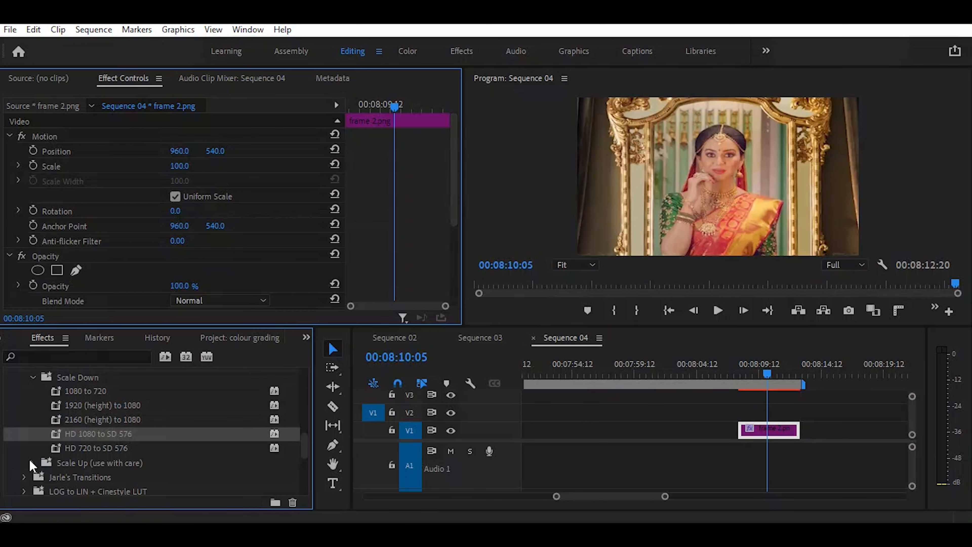
Try the UHD to 4k preset from the Scale Up group on the frame 2.png clip and undo it
{"action": "left_click", "coordinate": [31, 463]}
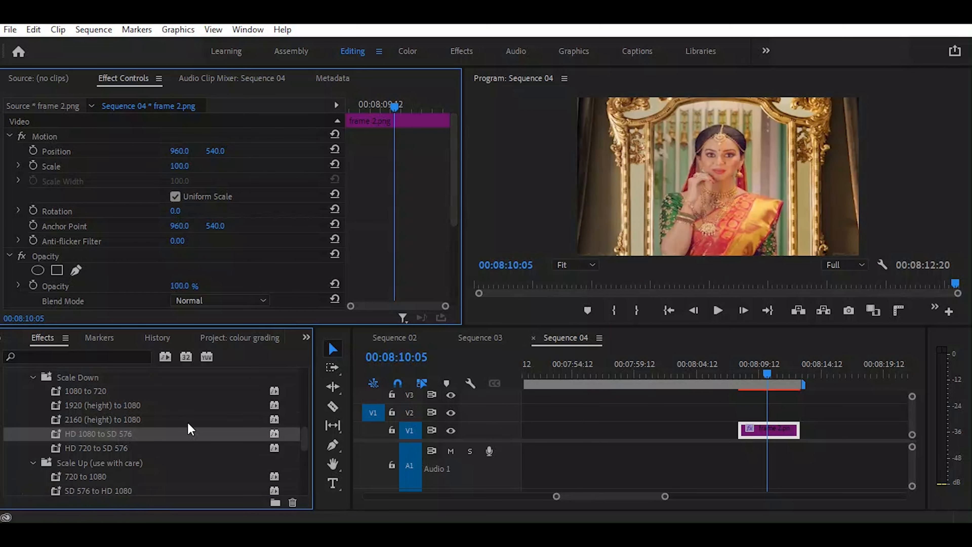
{"action": "scroll", "coordinate": [189, 428], "scroll_direction": "down", "scroll_amount": 3}
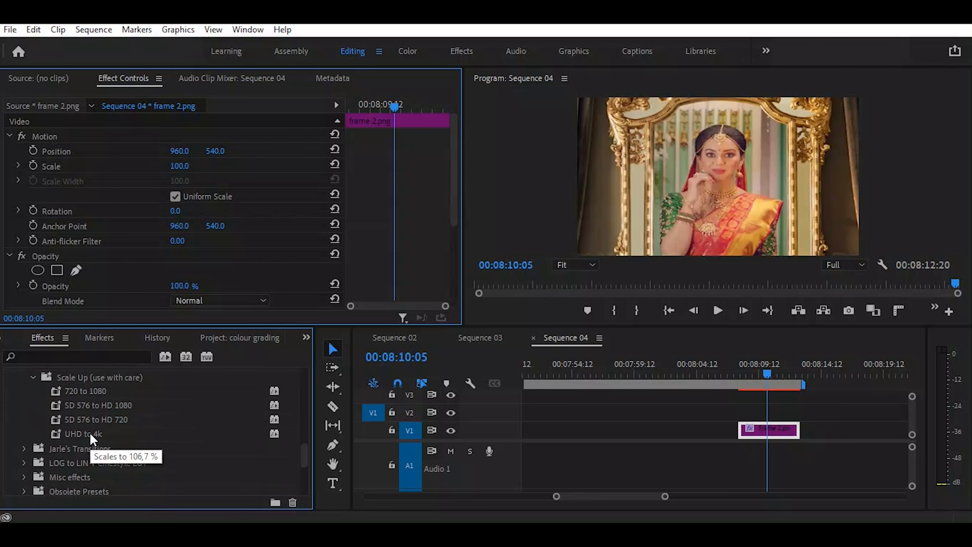
{"action": "left_click_drag", "start_coordinate": [90, 433], "coordinate": [760, 425]}
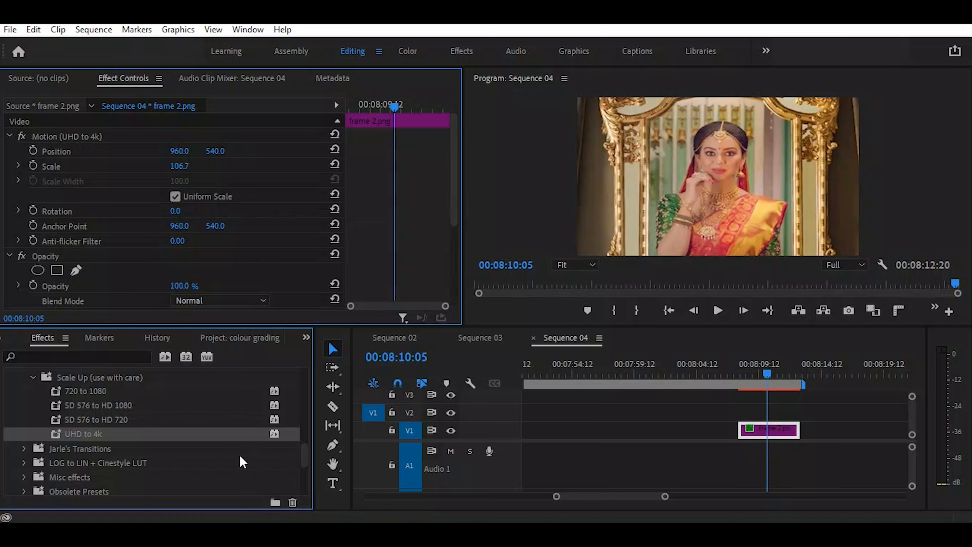
{"action": "scroll", "coordinate": [240, 454], "scroll_direction": "down", "scroll_amount": 1}
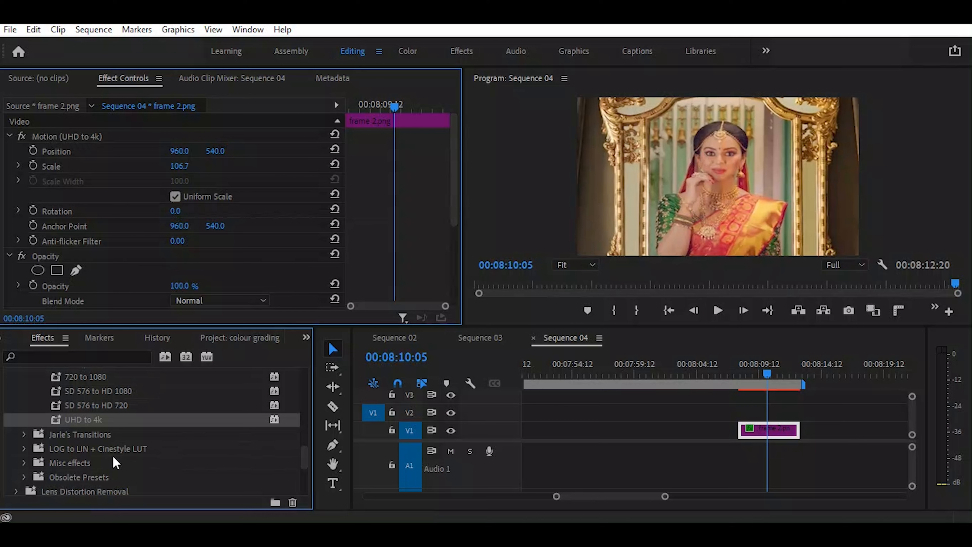
{"action": "key", "text": "ctrl+z"}
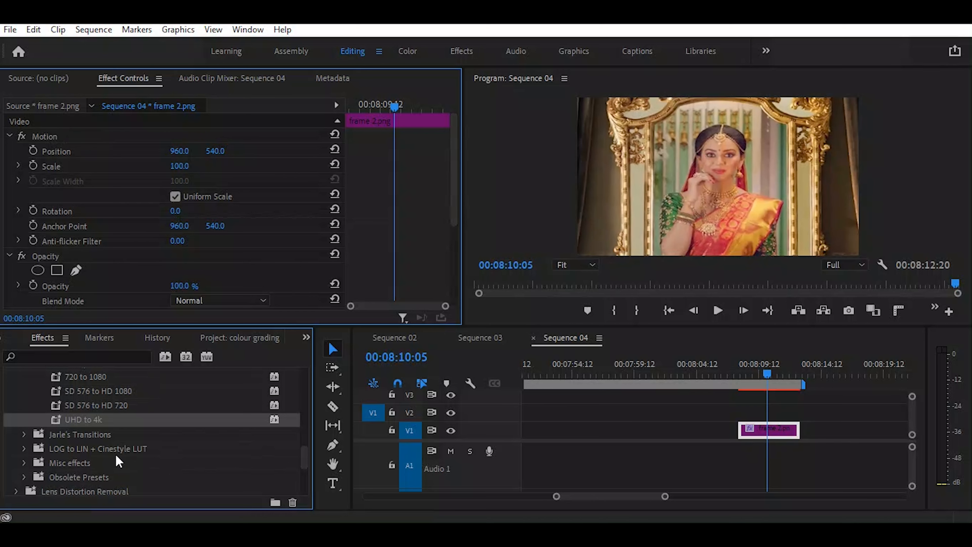
Open Jarle's Transitions, try the Double Matte Wipe Lower Matte preset on the frame 2.png clip, and undo it
{"action": "left_click", "coordinate": [25, 433]}
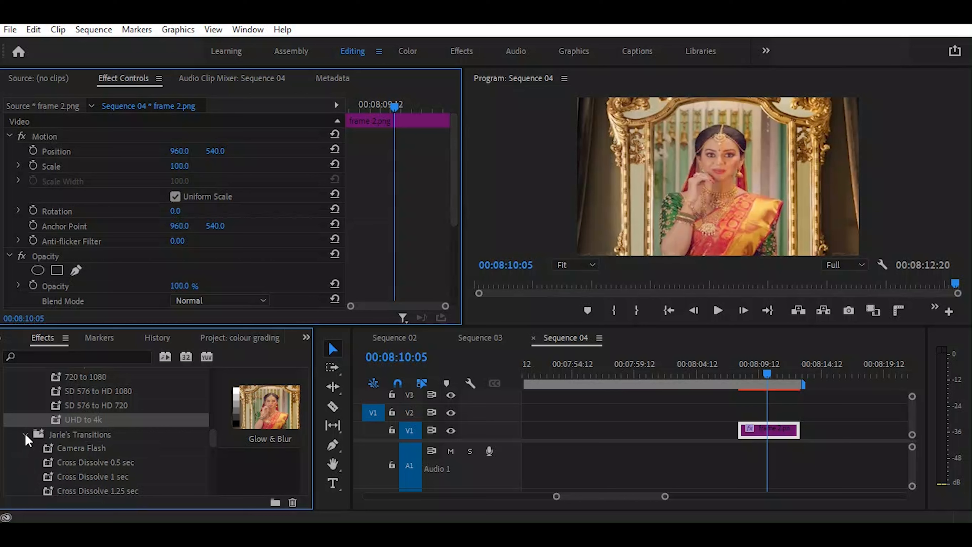
{"action": "left_click", "coordinate": [96, 448]}
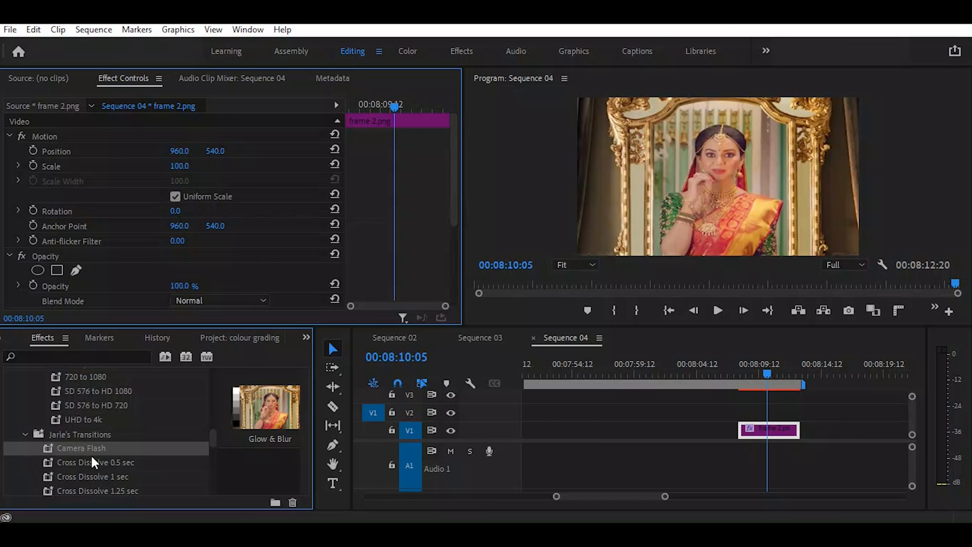
{"action": "scroll", "coordinate": [153, 426], "scroll_direction": "down", "scroll_amount": 5}
{"action": "scroll", "coordinate": [145, 428], "scroll_direction": "up", "scroll_amount": 1}
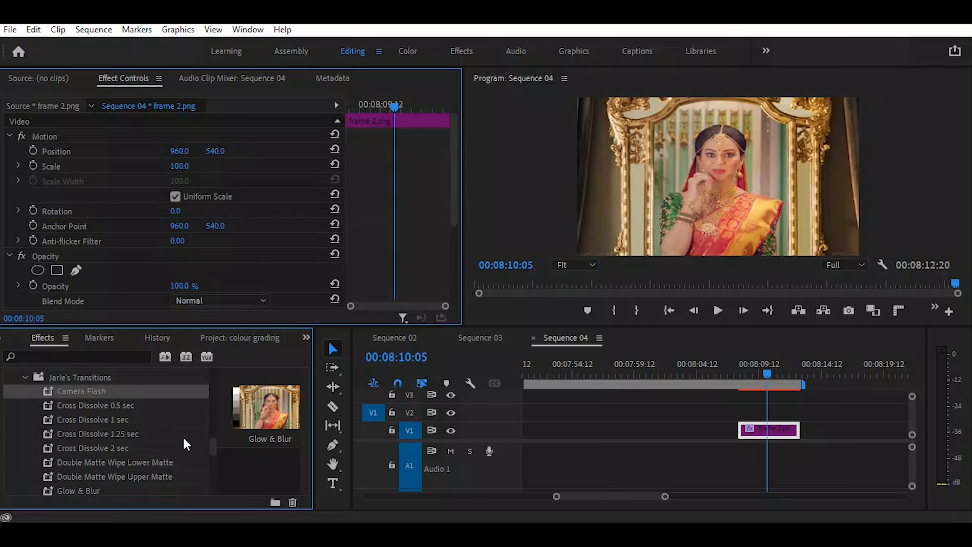
{"action": "left_click", "coordinate": [83, 466]}
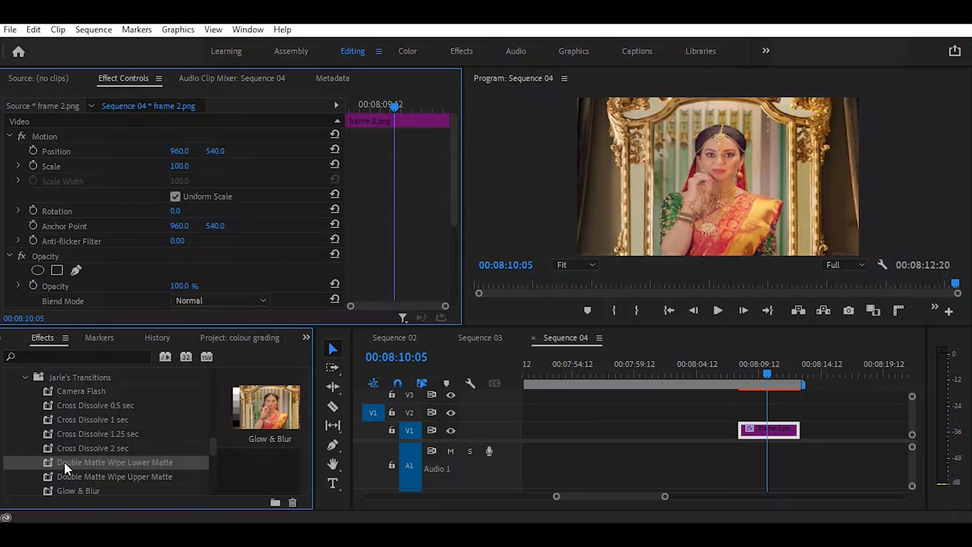
{"action": "left_click_drag", "start_coordinate": [66, 468], "coordinate": [773, 427]}
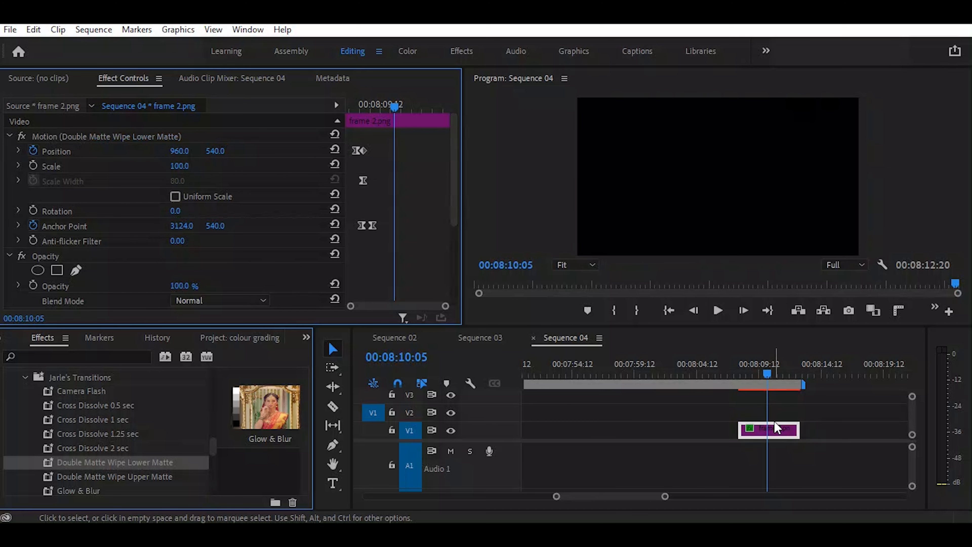
{"action": "key", "text": "ctrl+z"}
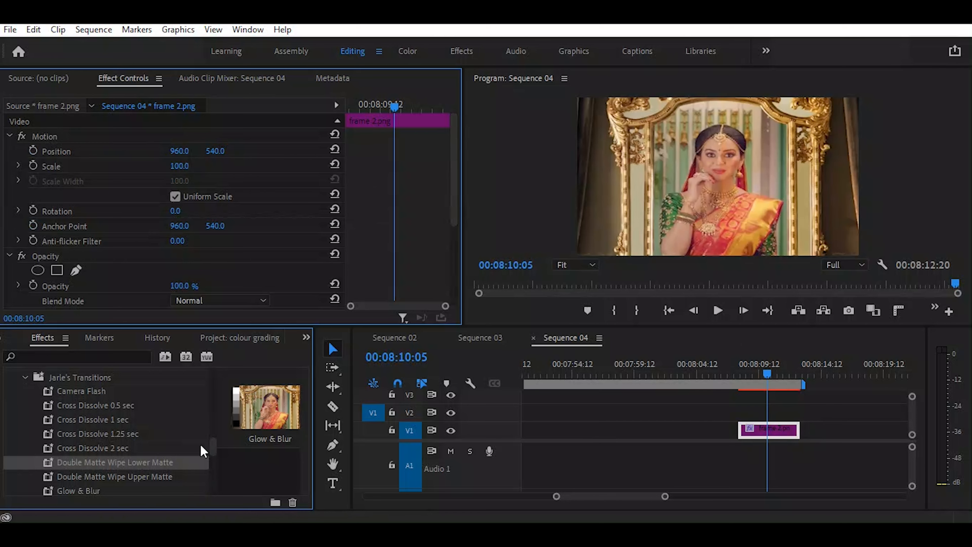
Try the Alexa LOG to LIN preset from the LOG to LIN + Cinestyle LUT group on the frame 2.png clip and undo it
{"action": "scroll", "coordinate": [127, 440], "scroll_direction": "down", "scroll_amount": 5}
{"action": "scroll", "coordinate": [127, 436], "scroll_direction": "down", "scroll_amount": 1}
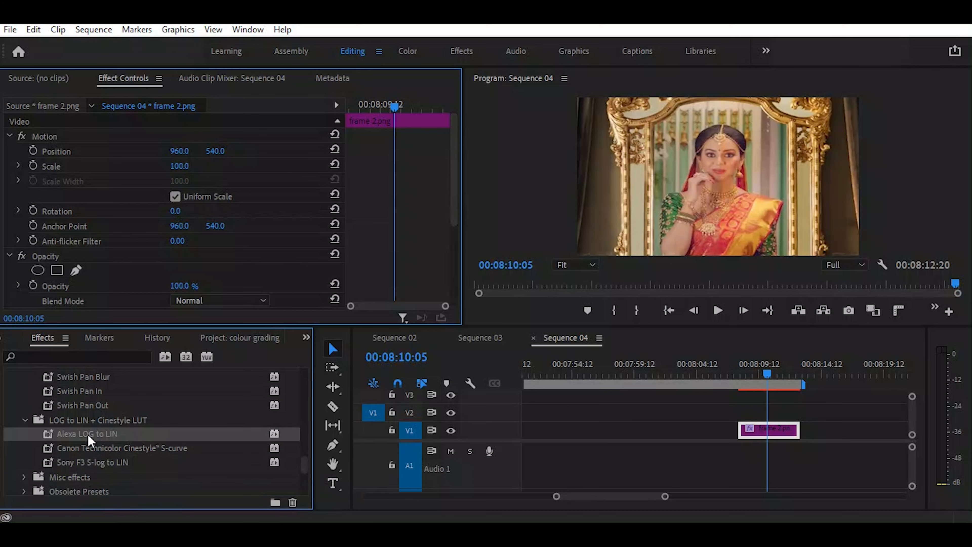
{"action": "left_click_drag", "start_coordinate": [76, 435], "coordinate": [759, 436]}
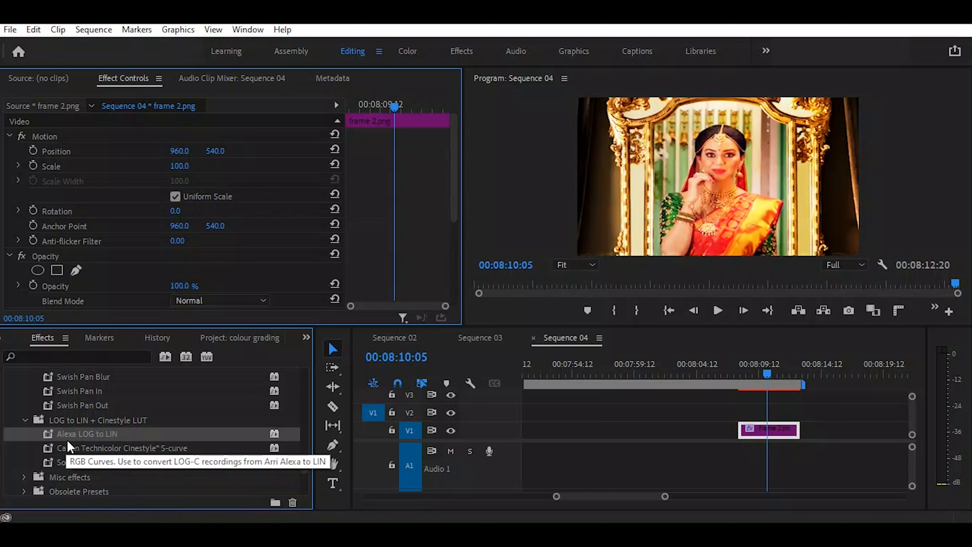
{"action": "key", "text": "ctrl+z"}
Try the Canon Technicolor Cinestyle S-curve and Sony F3 S-log to LIN presets on the frame 2.png clip
{"action": "left_click_drag", "start_coordinate": [71, 449], "coordinate": [772, 424]}
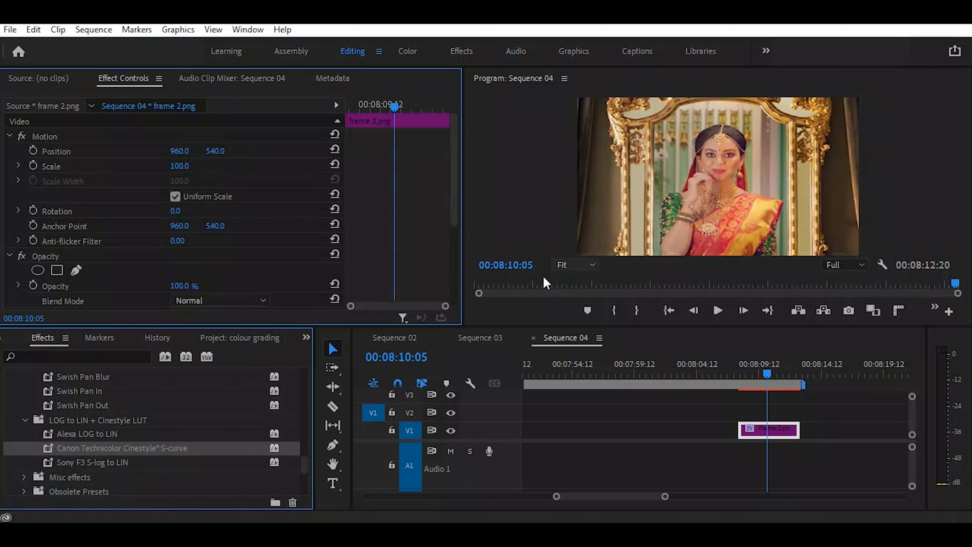
{"action": "left_click", "coordinate": [100, 464]}
{"action": "left_click_drag", "start_coordinate": [82, 466], "coordinate": [783, 436]}
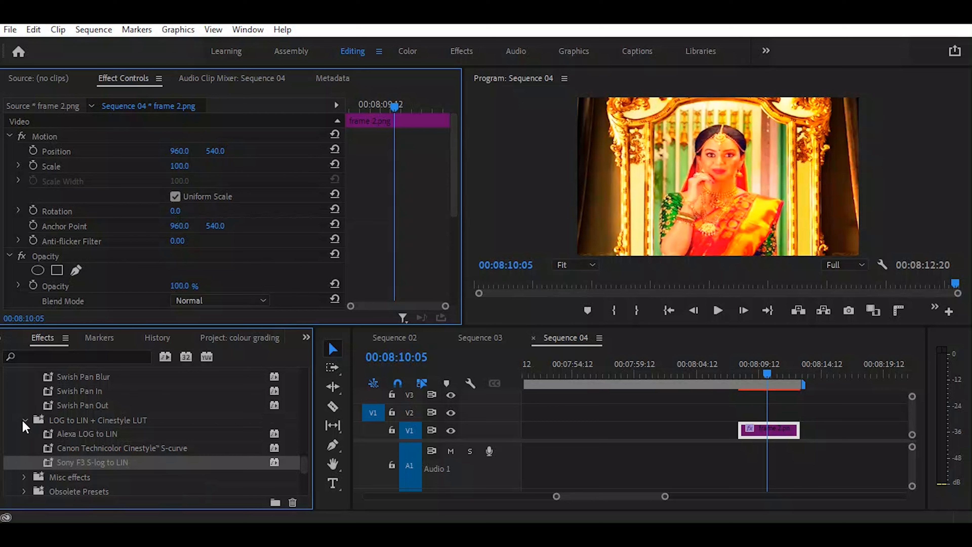
Undo the Sony F3 S-log to LIN preset on the frame 2.png clip and open the Misc effects preset group
{"action": "key", "text": "ctrl+z"}
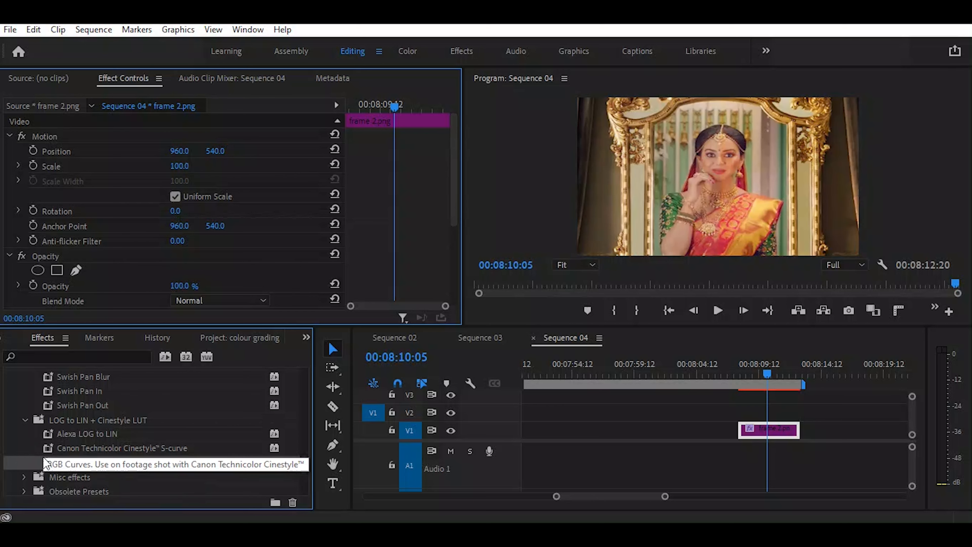
{"action": "left_click", "coordinate": [24, 478]}
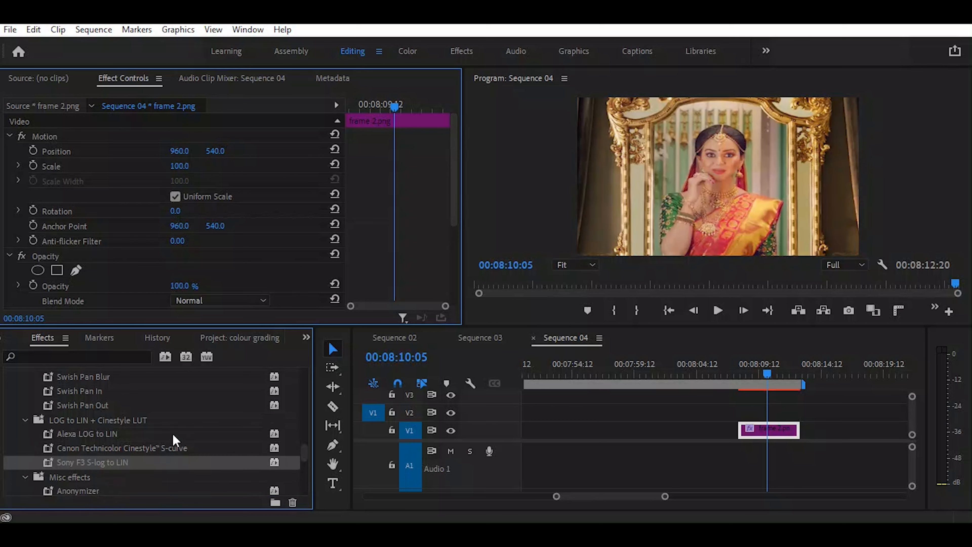
{"action": "scroll", "coordinate": [176, 442], "scroll_direction": "down", "scroll_amount": 2}
{"action": "scroll", "coordinate": [173, 435], "scroll_direction": "down", "scroll_amount": 1}
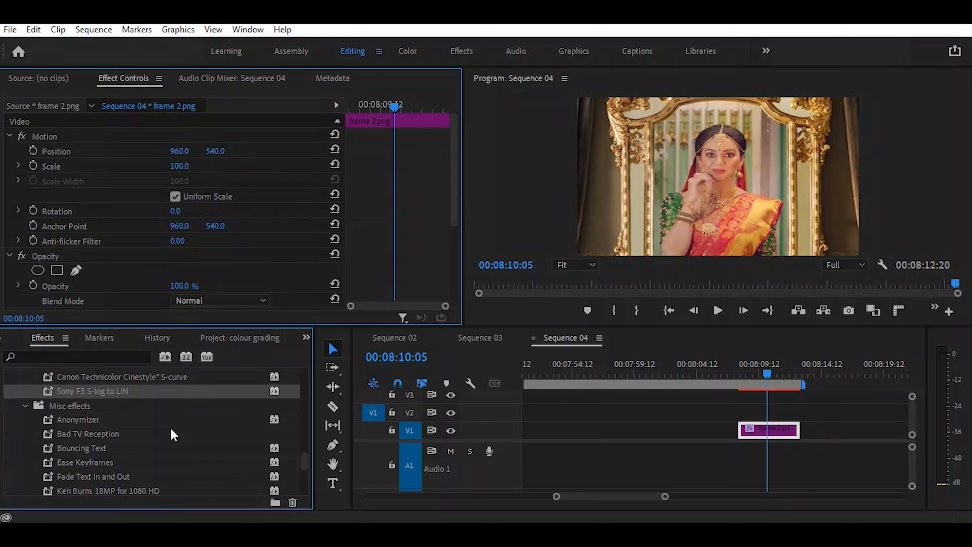
Try the Anonymizer and Bad TV Reception presets on the frame 2.png clip and undo them
{"action": "left_click", "coordinate": [90, 422]}
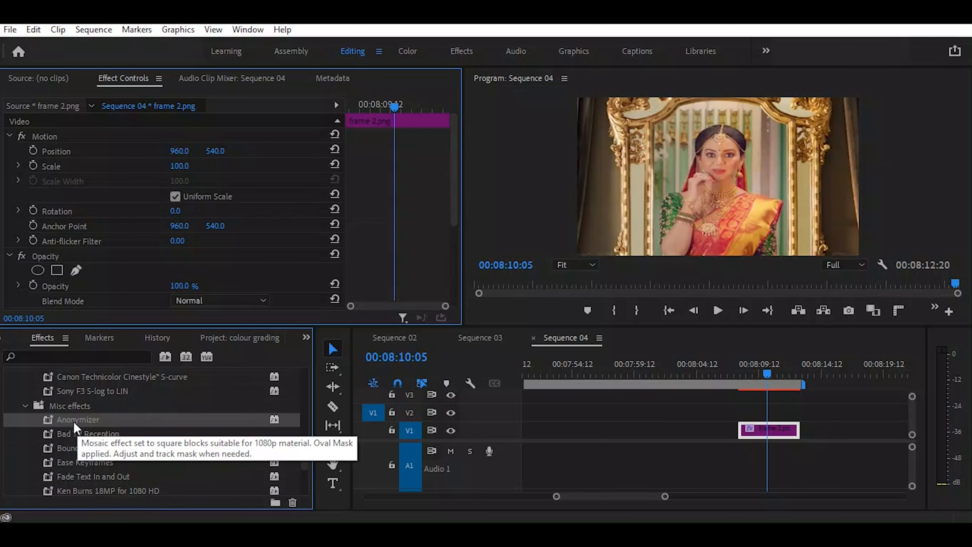
{"action": "left_click_drag", "start_coordinate": [75, 424], "coordinate": [764, 435]}
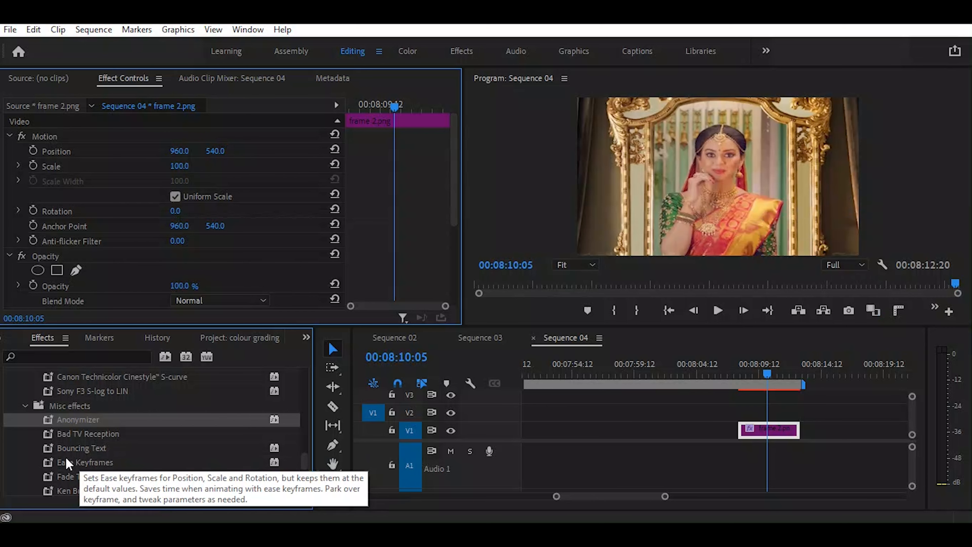
{"action": "left_click", "coordinate": [77, 435]}
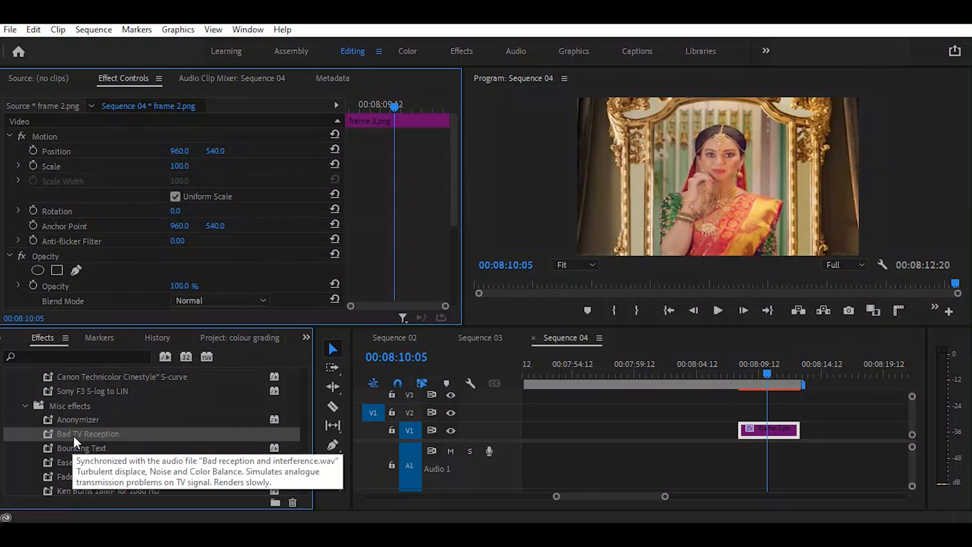
{"action": "left_click_drag", "start_coordinate": [72, 434], "coordinate": [773, 432]}
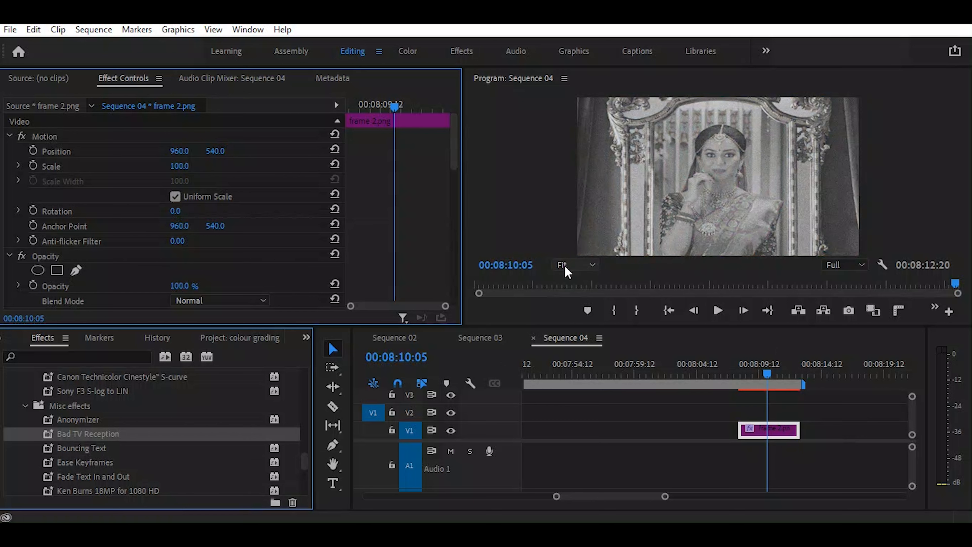
{"action": "key", "text": "ctrl+z"}
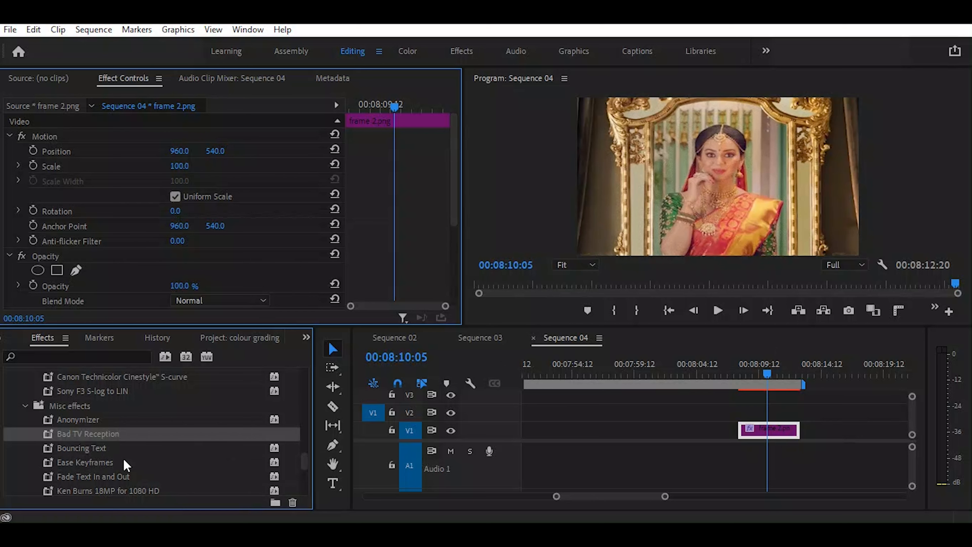
Apply the Ease Keyframes preset to the frame 2.png clip and move the playhead to 00:08:12:01
{"action": "left_click", "coordinate": [92, 453]}
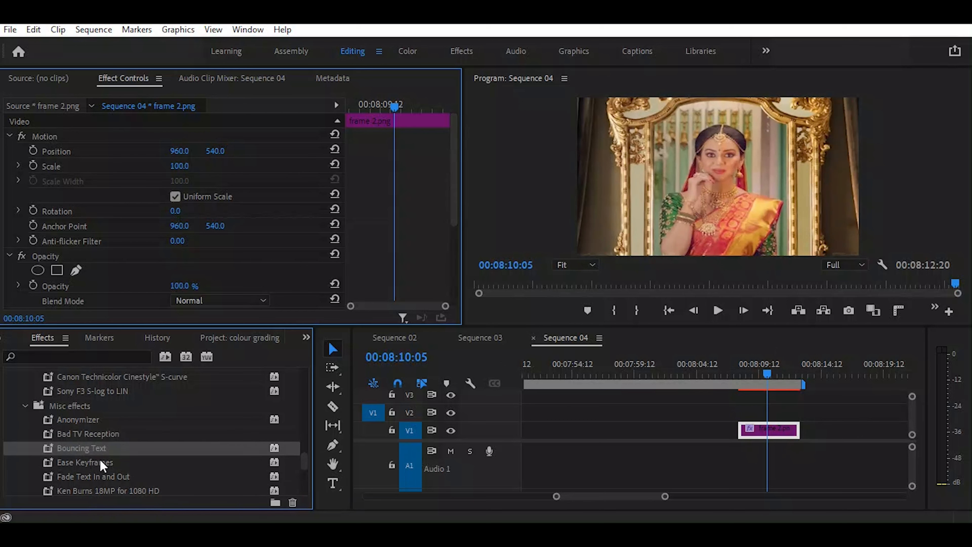
{"action": "mouse_move", "coordinate": [100, 459]}
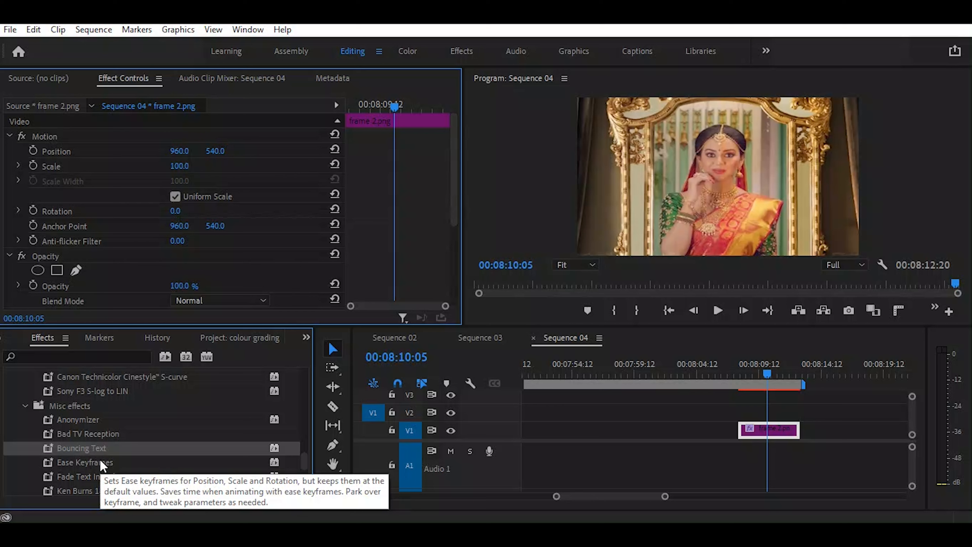
{"action": "mouse_move", "coordinate": [144, 492]}
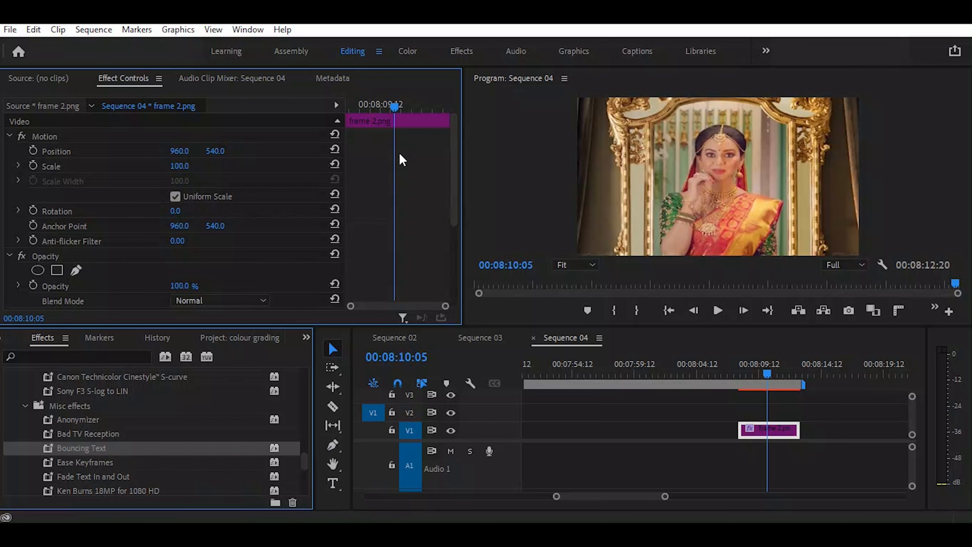
{"action": "left_click", "coordinate": [86, 462]}
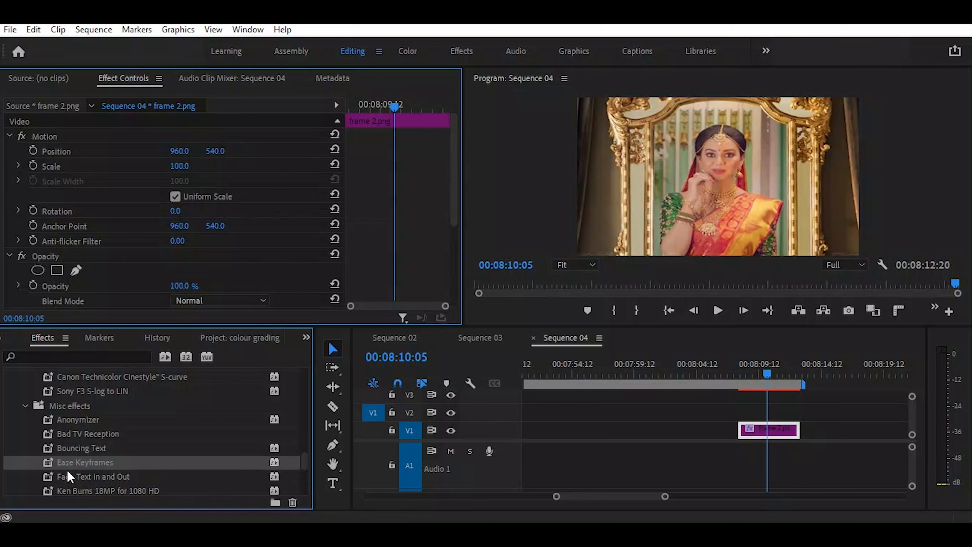
{"action": "mouse_move", "coordinate": [49, 467]}
{"action": "left_click_drag", "start_coordinate": [49, 462], "coordinate": [768, 428]}
{"action": "left_click_drag", "start_coordinate": [398, 112], "coordinate": [432, 137]}
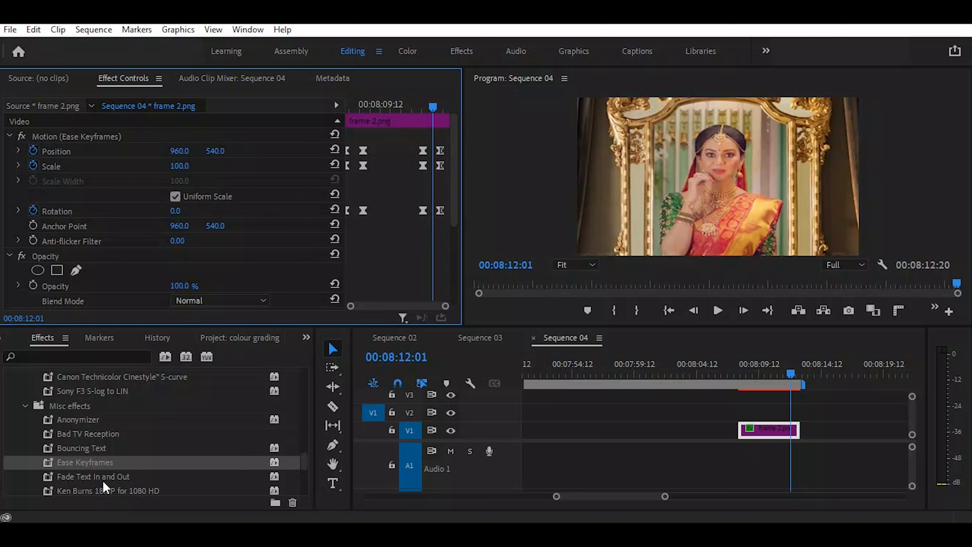
Try the Vignette 1080p preset from the Misc effects group on the frame 2.png clip and undo it
{"action": "scroll", "coordinate": [122, 474], "scroll_direction": "down", "scroll_amount": 3}
{"action": "scroll", "coordinate": [115, 452], "scroll_direction": "down", "scroll_amount": 2}
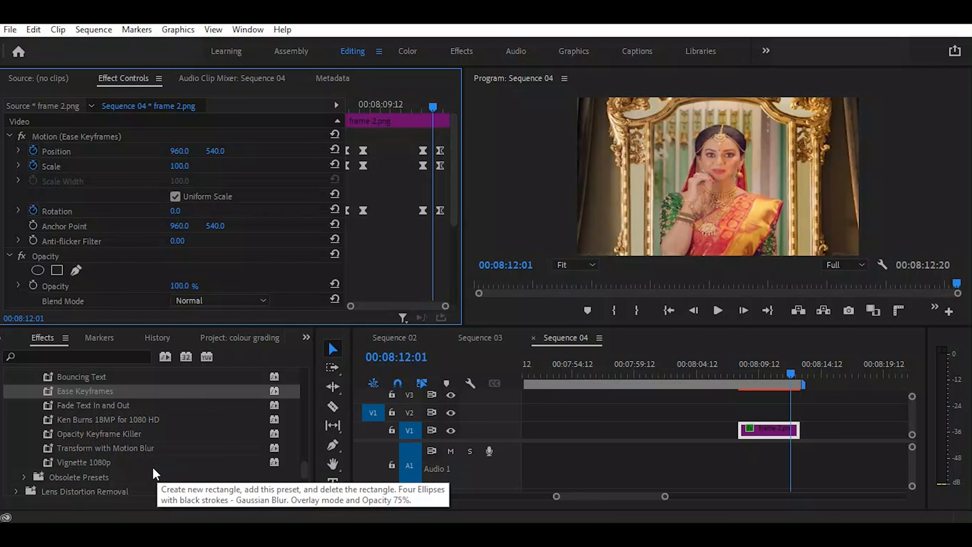
{"action": "scroll", "coordinate": [153, 467], "scroll_direction": "down", "scroll_amount": 1}
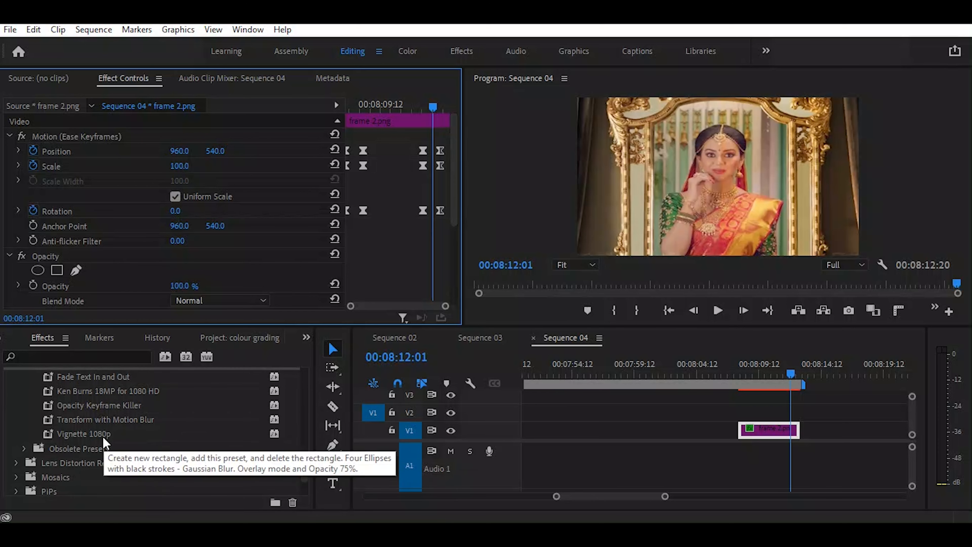
{"action": "left_click", "coordinate": [79, 434]}
{"action": "left_click_drag", "start_coordinate": [78, 434], "coordinate": [763, 433]}
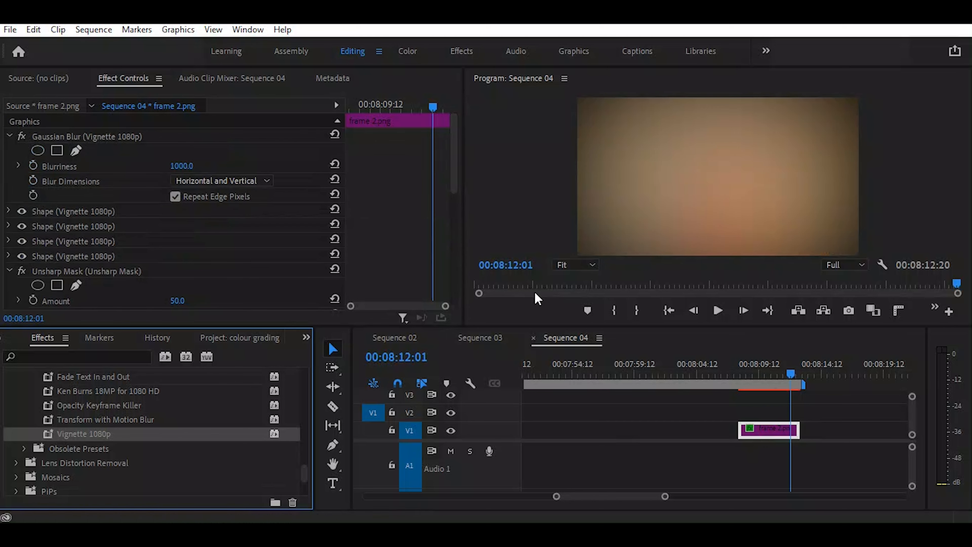
{"action": "key", "text": "ctrl+z"}
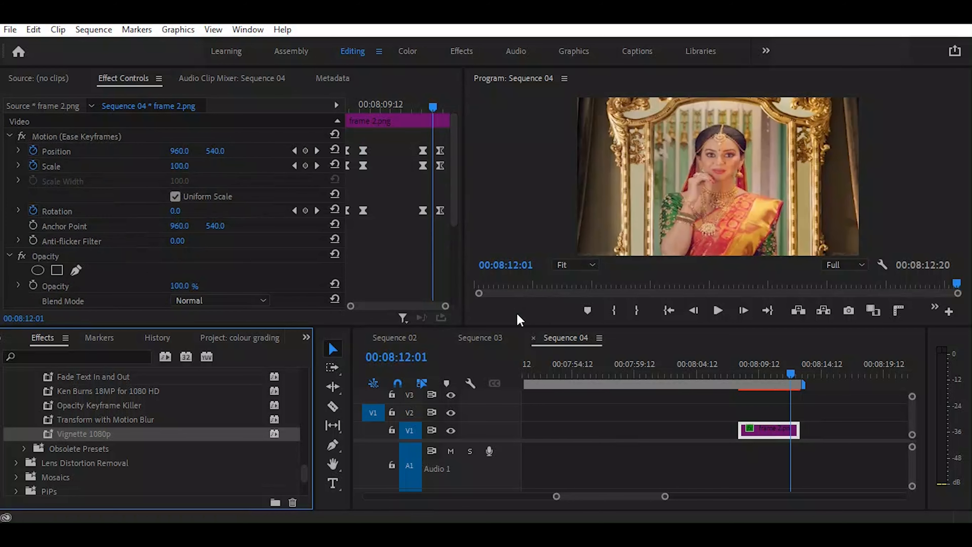
Look through the Misc effects presets and the neighbouring preset groups in the effects list
{"action": "scroll", "coordinate": [113, 392], "scroll_direction": "down", "scroll_amount": 1}
{"action": "scroll", "coordinate": [113, 392], "scroll_direction": "down", "scroll_amount": 5}
{"action": "scroll", "coordinate": [114, 395], "scroll_direction": "up", "scroll_amount": 2}
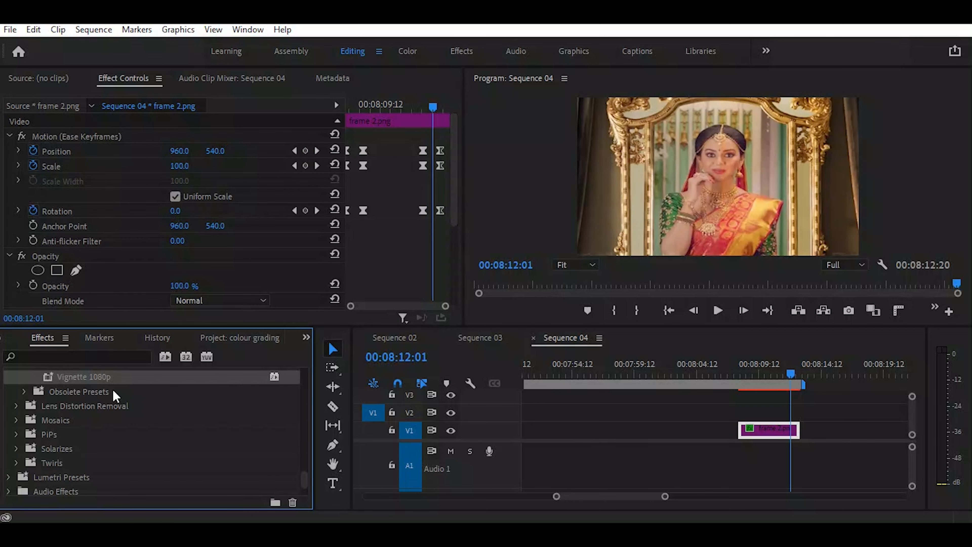
{"action": "scroll", "coordinate": [113, 392], "scroll_direction": "down", "scroll_amount": 3}
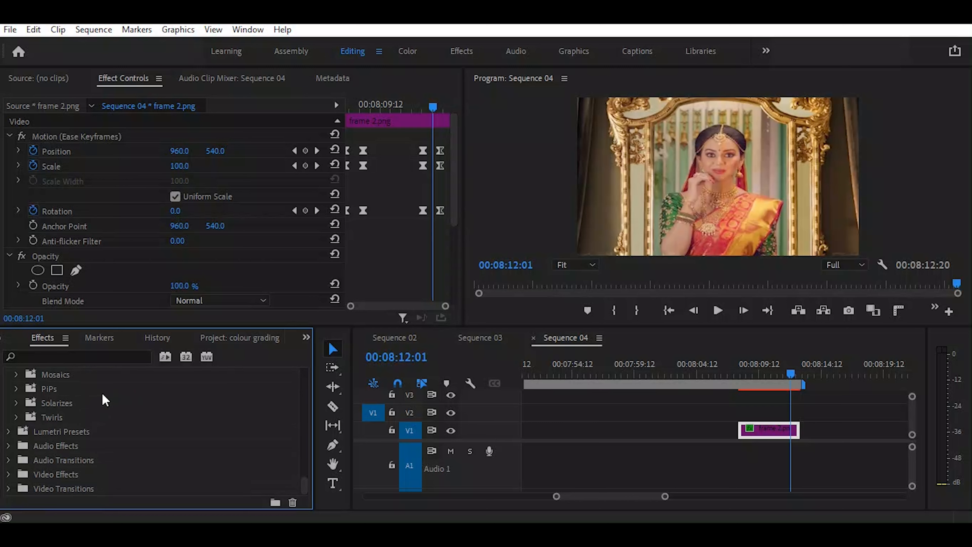
{"action": "scroll", "coordinate": [102, 406], "scroll_direction": "up", "scroll_amount": 4}
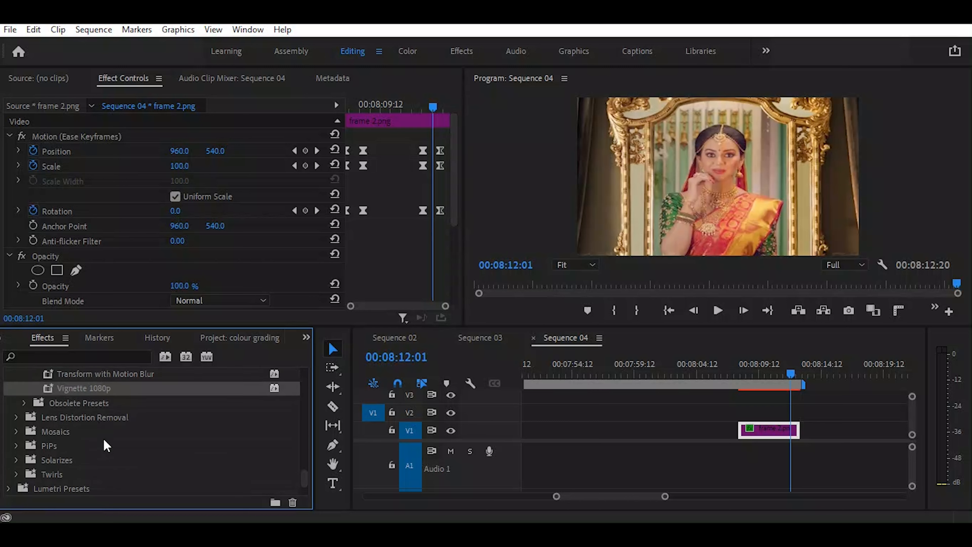
{"action": "scroll", "coordinate": [113, 462], "scroll_direction": "up", "scroll_amount": 6}
{"action": "scroll", "coordinate": [115, 460], "scroll_direction": "up", "scroll_amount": 5}
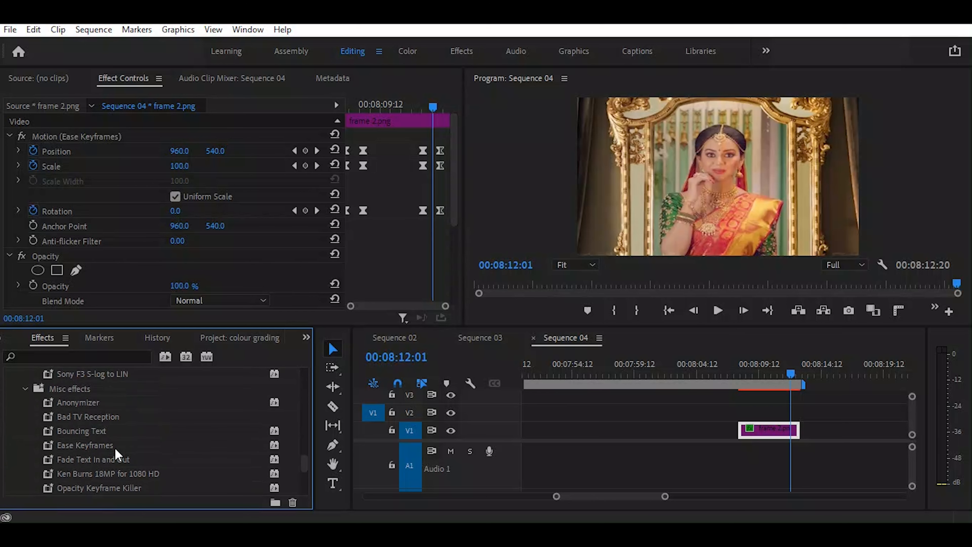
{"action": "scroll", "coordinate": [117, 454], "scroll_direction": "up", "scroll_amount": 4}
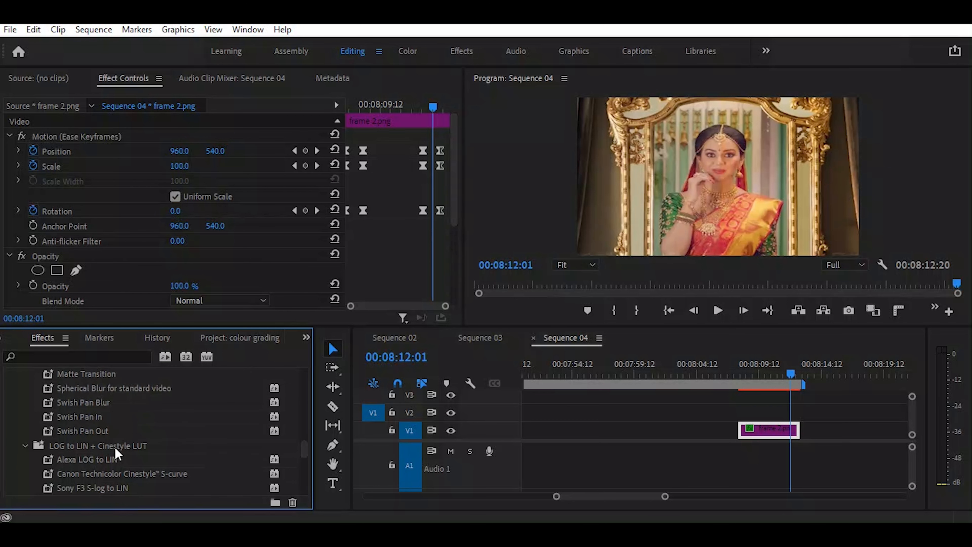
{"action": "scroll", "coordinate": [116, 454], "scroll_direction": "down", "scroll_amount": 10}
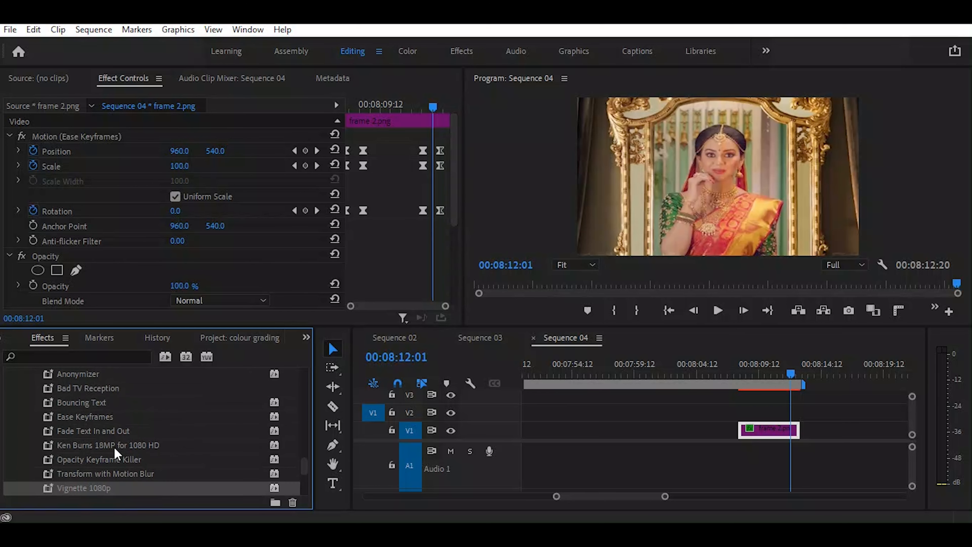
Open the Obsolete Presets group and apply its 3-Way Secondary ready preset to the frame 2.png clip
{"action": "scroll", "coordinate": [117, 454], "scroll_direction": "down", "scroll_amount": 5}
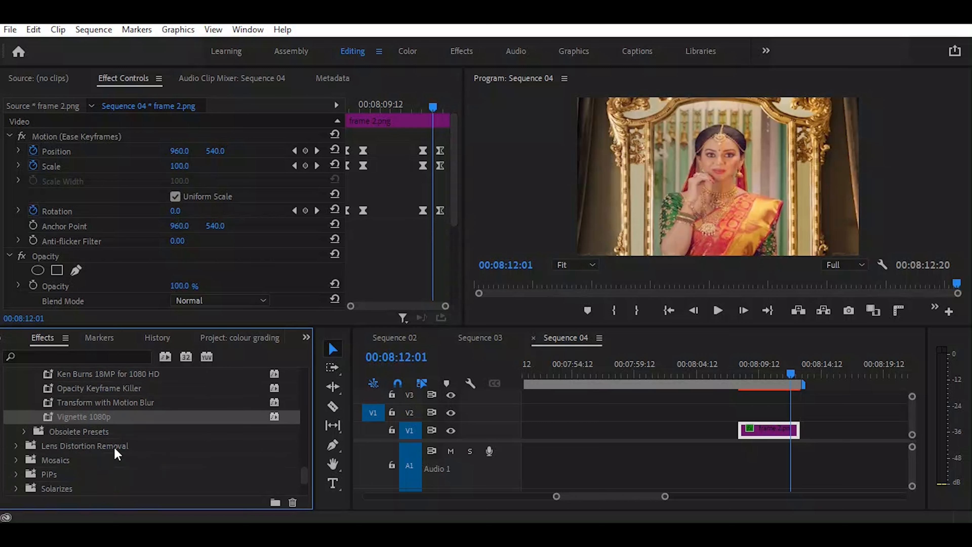
{"action": "left_click", "coordinate": [24, 432]}
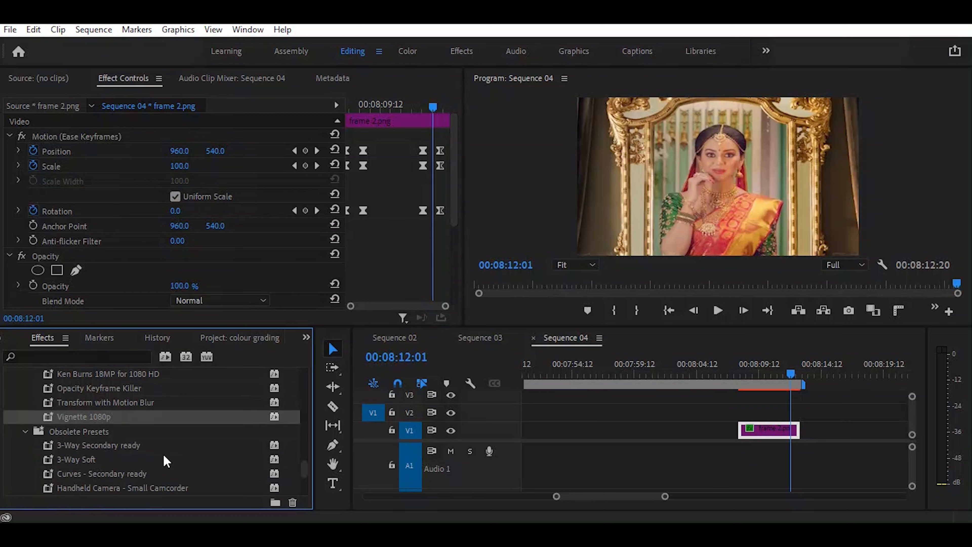
{"action": "scroll", "coordinate": [162, 457], "scroll_direction": "down", "scroll_amount": 1}
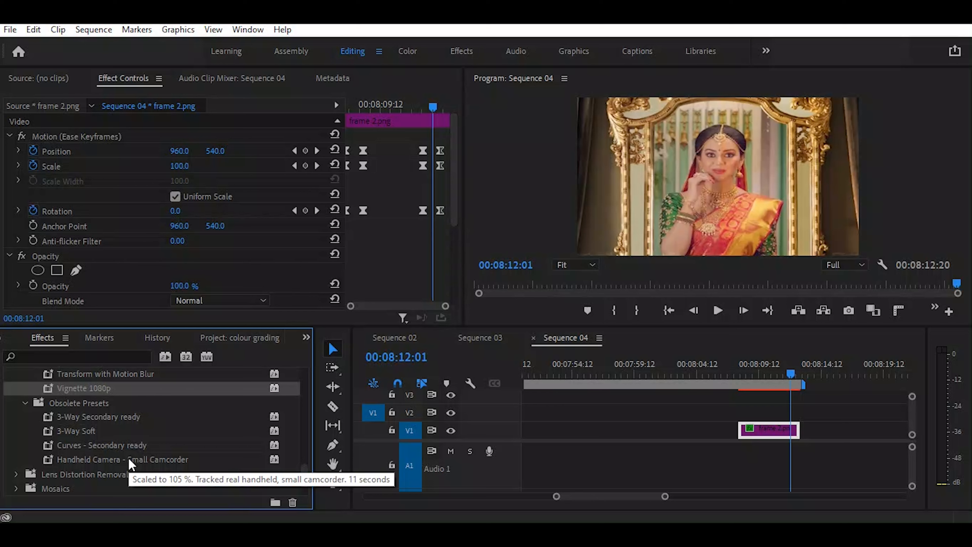
{"action": "left_click_drag", "start_coordinate": [129, 418], "coordinate": [772, 431]}
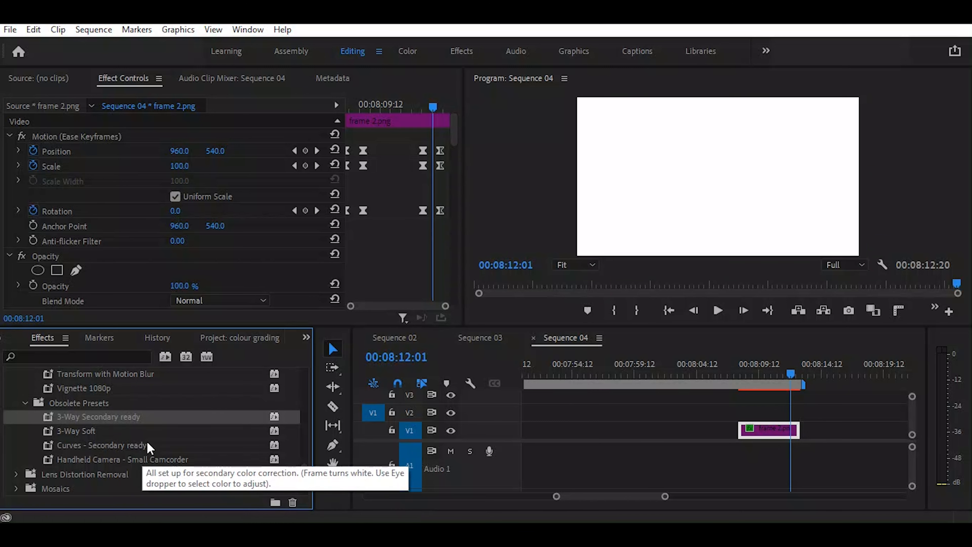
Move the playhead ahead of the frame 2.png clip to 00:08:06:23 and deselect the clip
{"action": "left_click", "coordinate": [727, 373]}
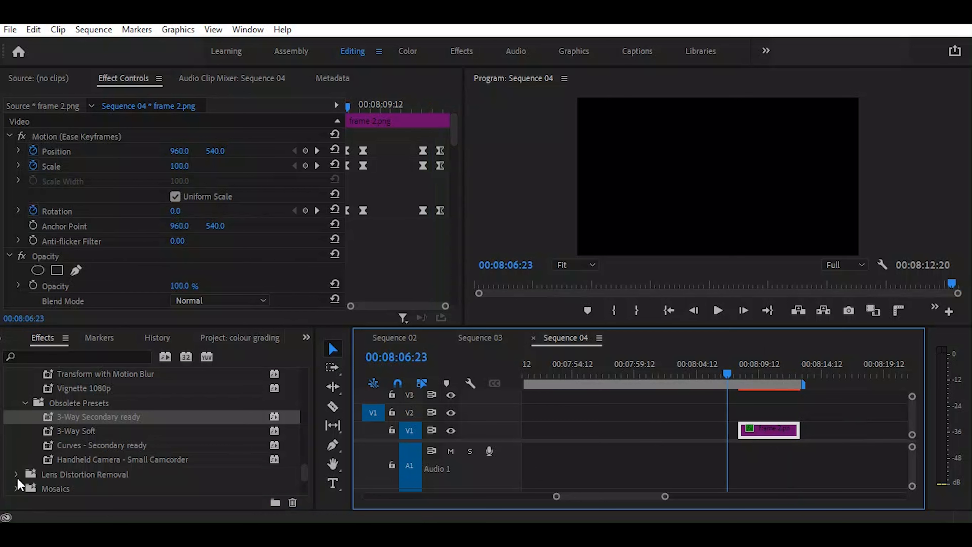
{"action": "scroll", "coordinate": [13, 490], "scroll_direction": "down", "scroll_amount": 2}
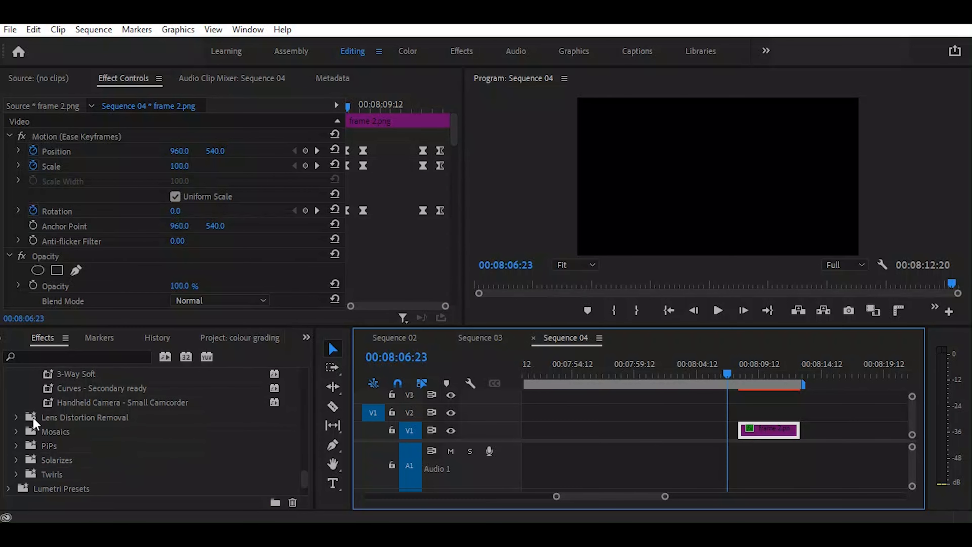
{"action": "scroll", "coordinate": [22, 458], "scroll_direction": "down", "scroll_amount": 2}
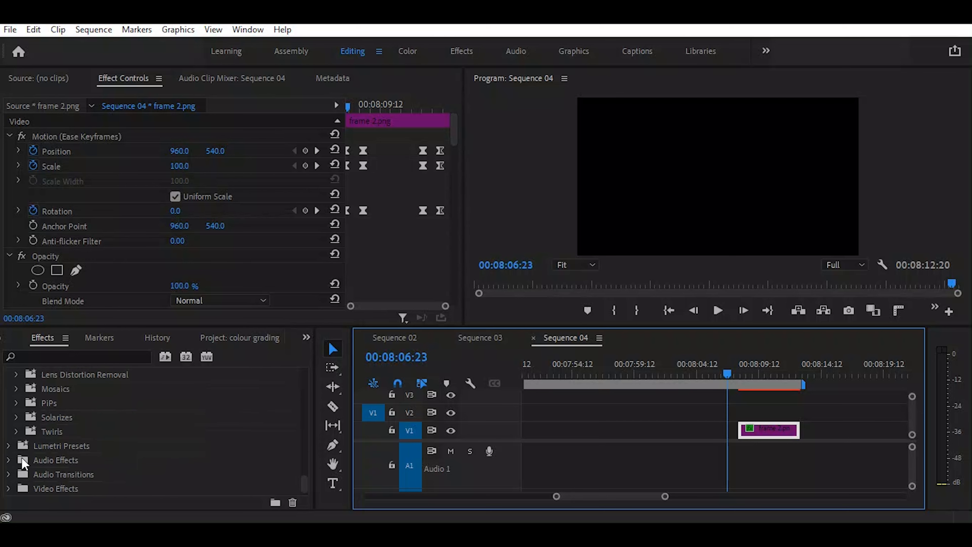
{"action": "scroll", "coordinate": [22, 457], "scroll_direction": "up", "scroll_amount": 5}
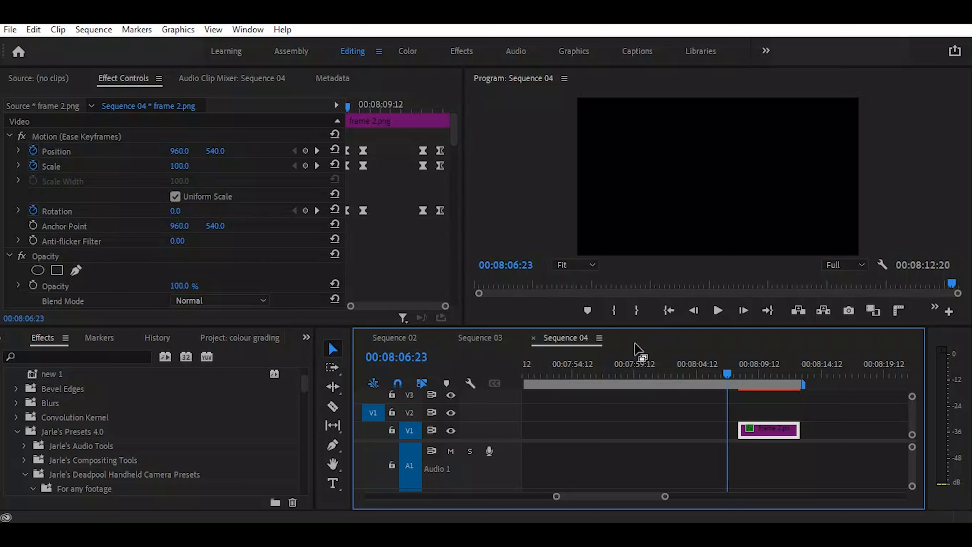
{"action": "left_click", "coordinate": [673, 407]}
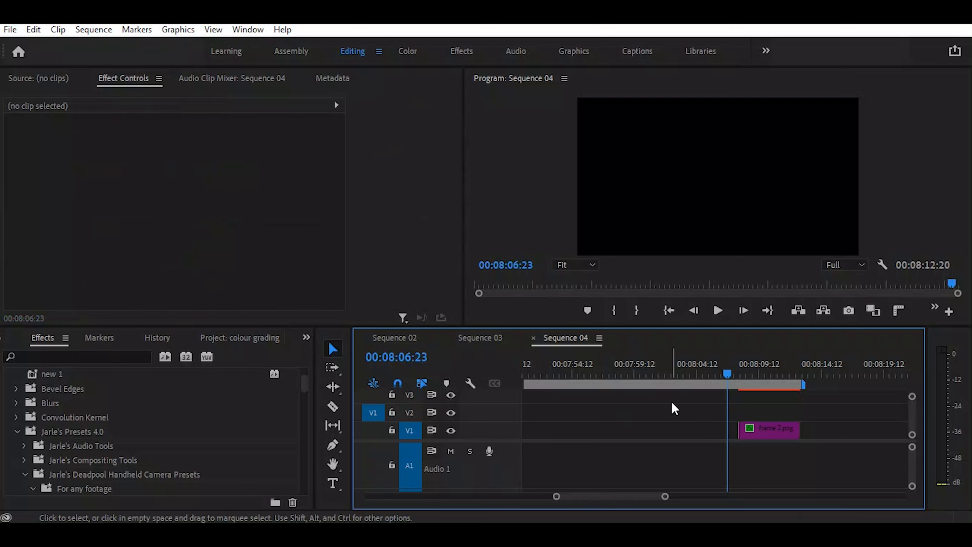